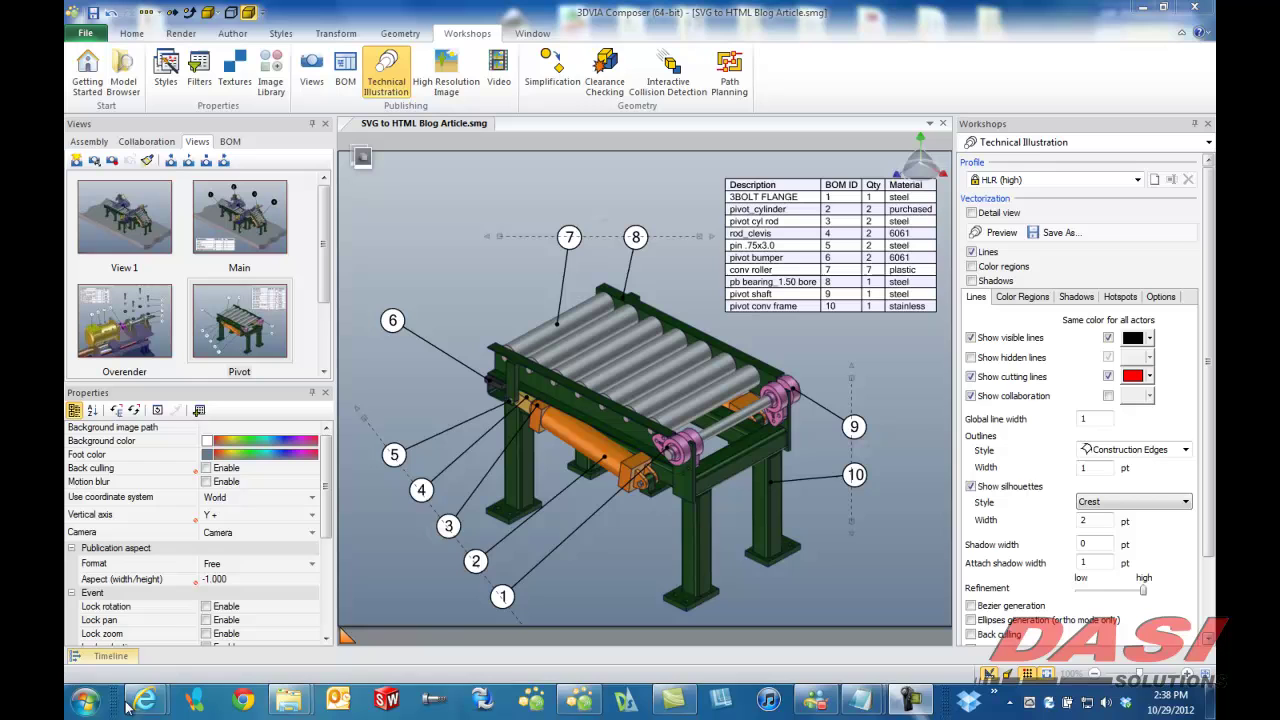
- View both exported conveyor SVG pages in Internet Explorer, then minimize both browser windows
mouse_move(146, 700)
click(308, 645)
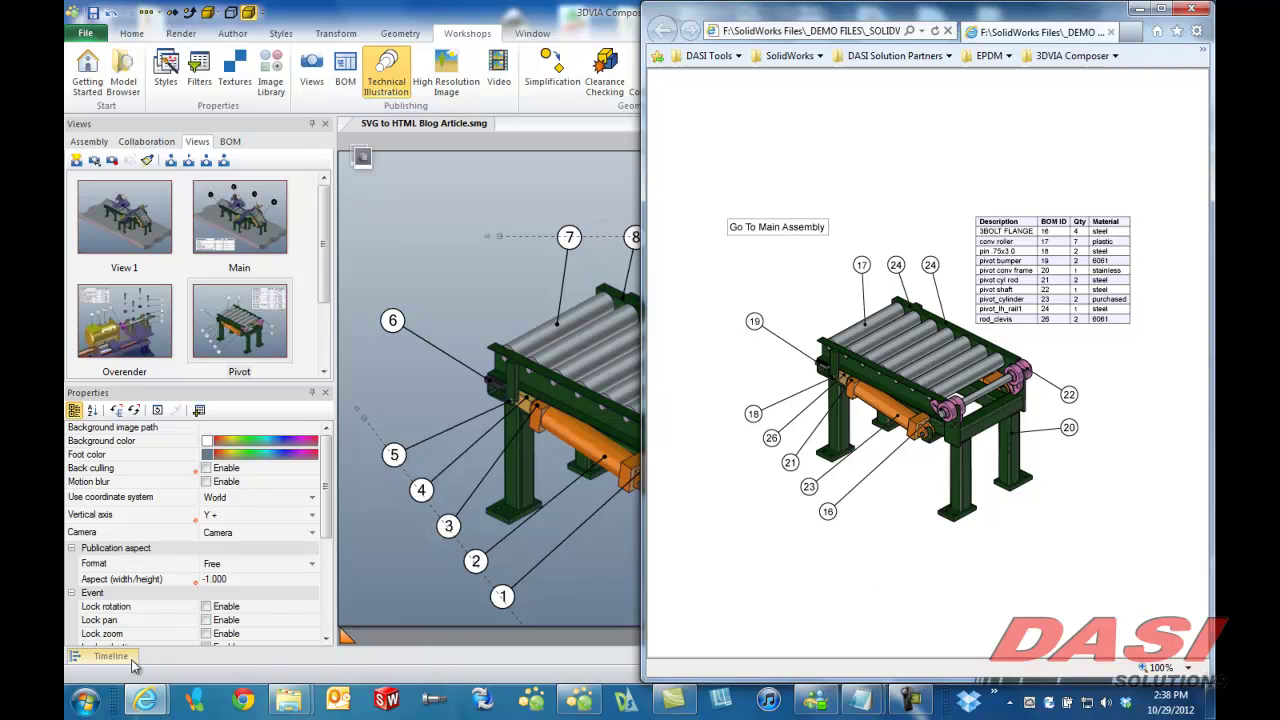
mouse_move(146, 700)
click(232, 617)
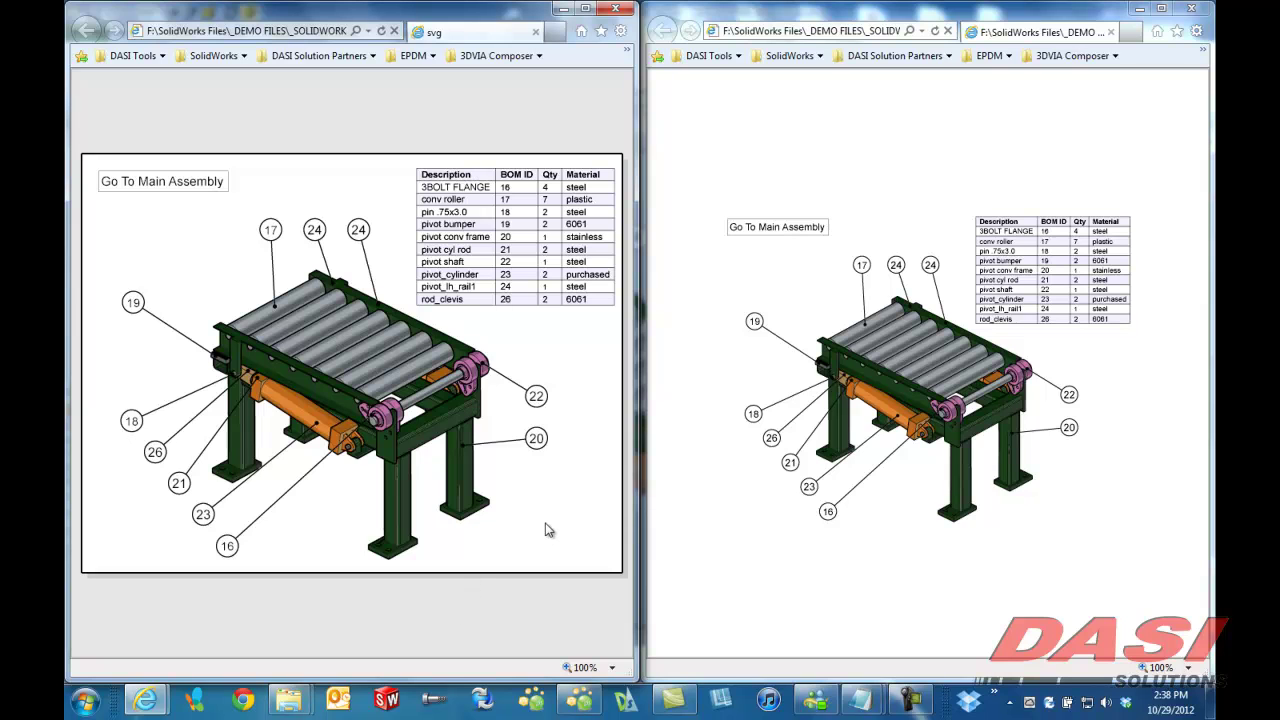
click(563, 8)
click(1141, 10)
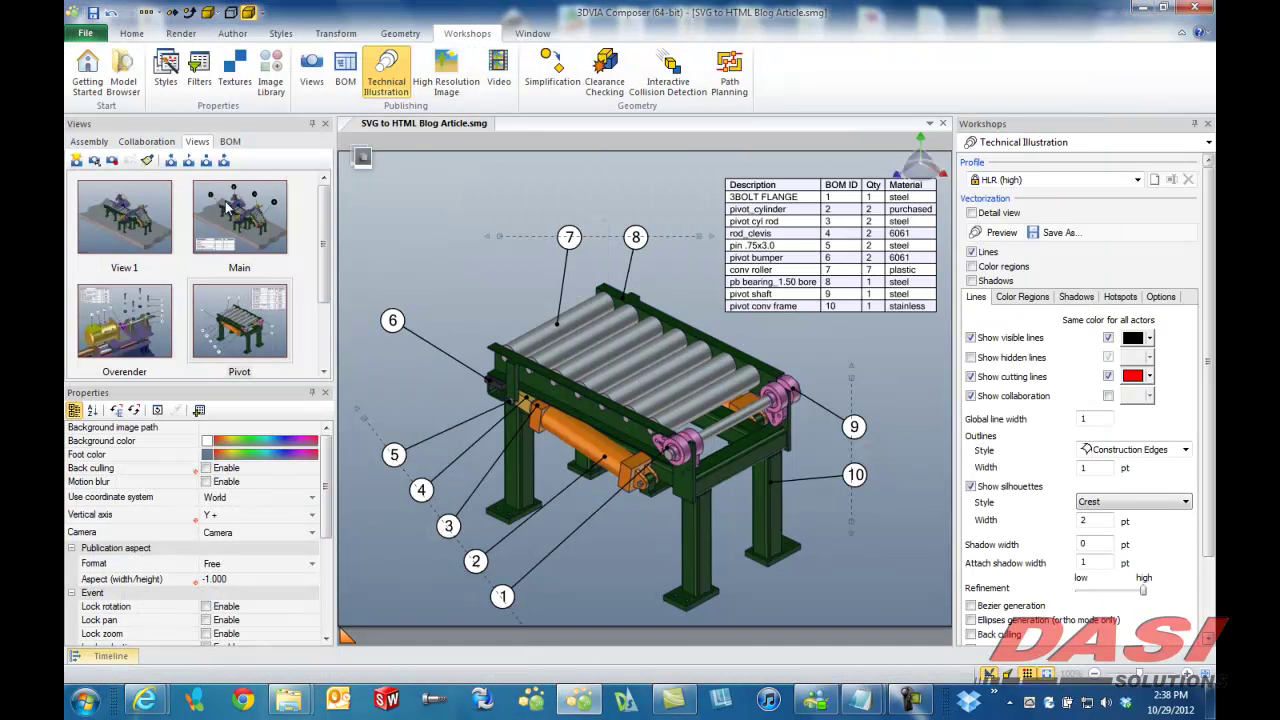
- Step through View 1, Main and Overender to reach the exploded View6
click(124, 208)
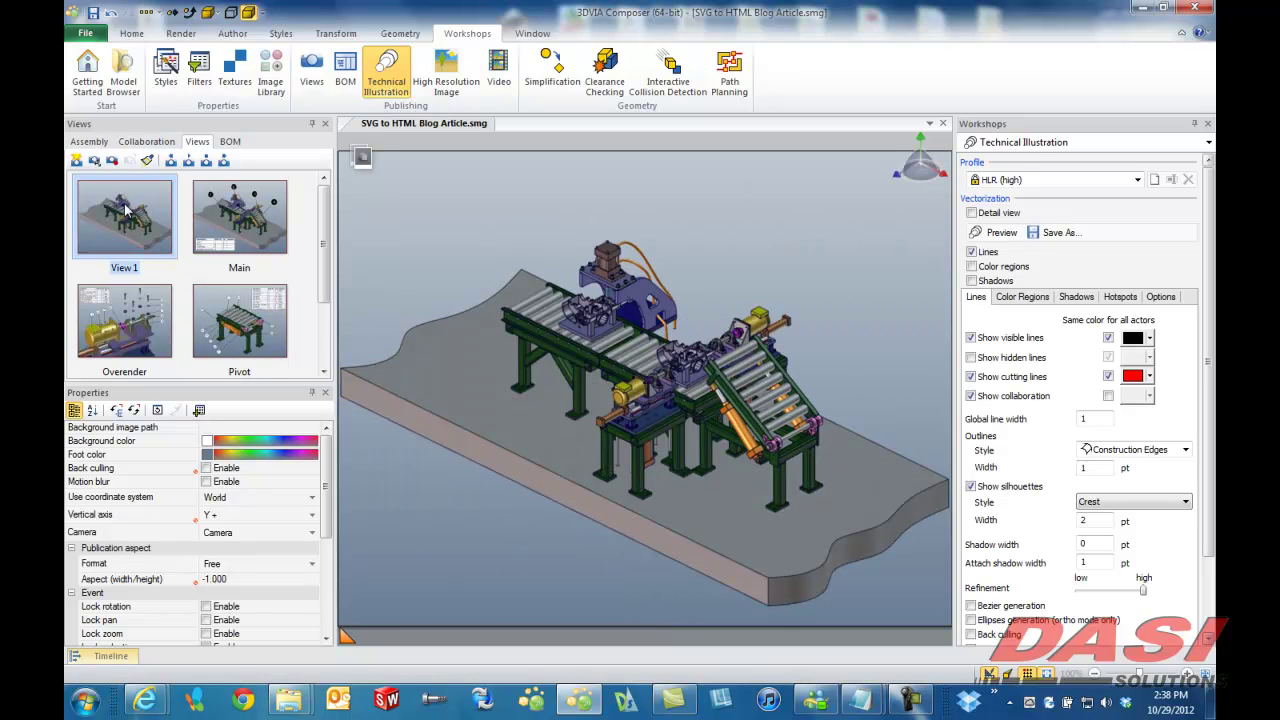
click(253, 207)
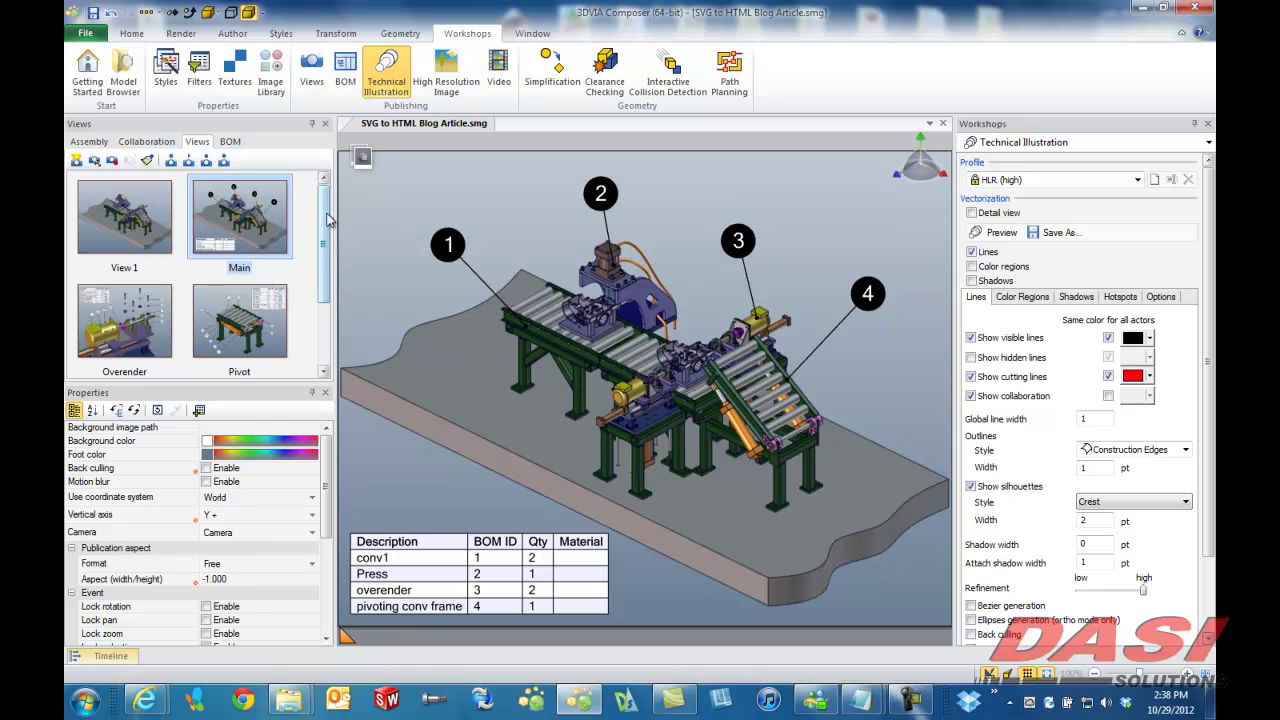
scroll(325, 213, down, 1)
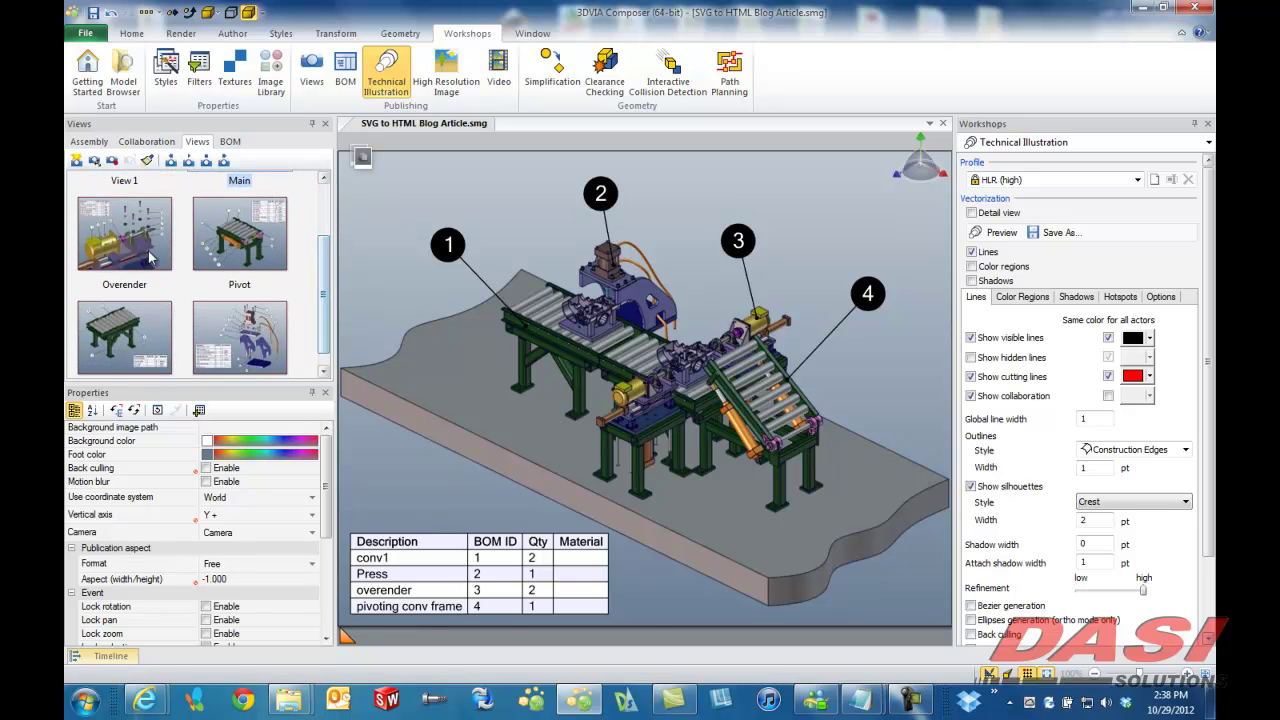
click(124, 235)
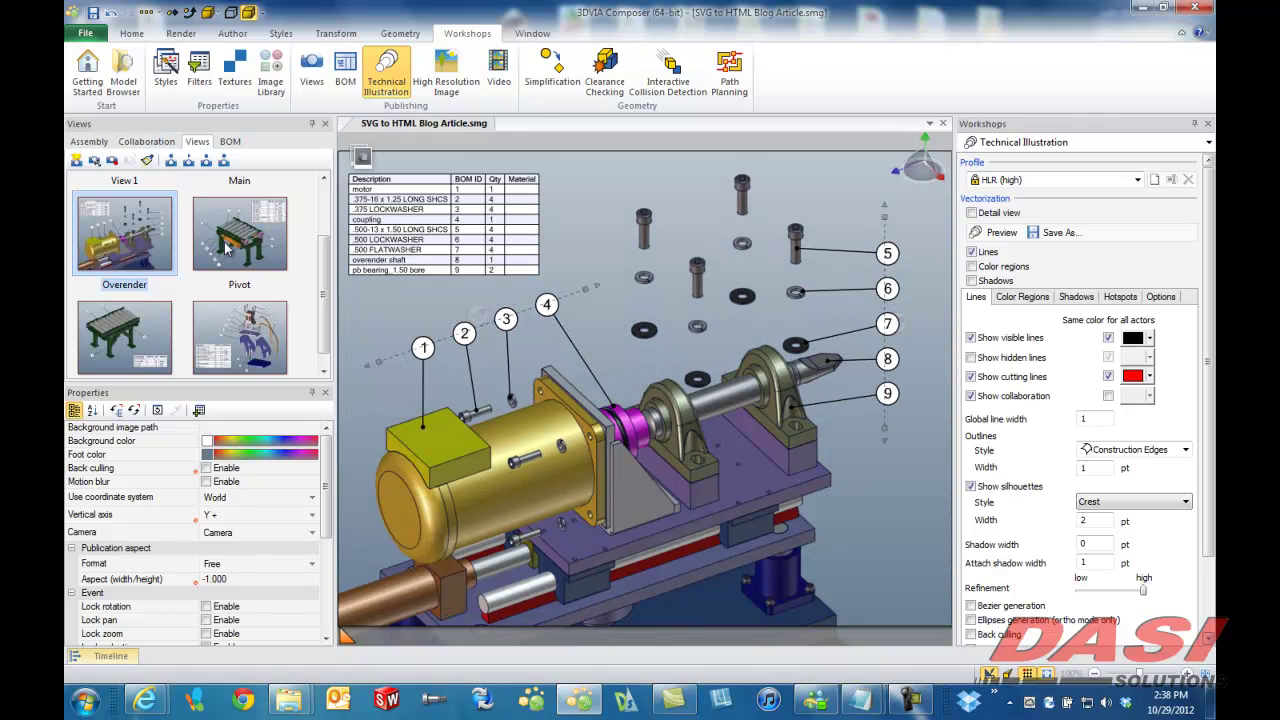
scroll(305, 287, down, 1)
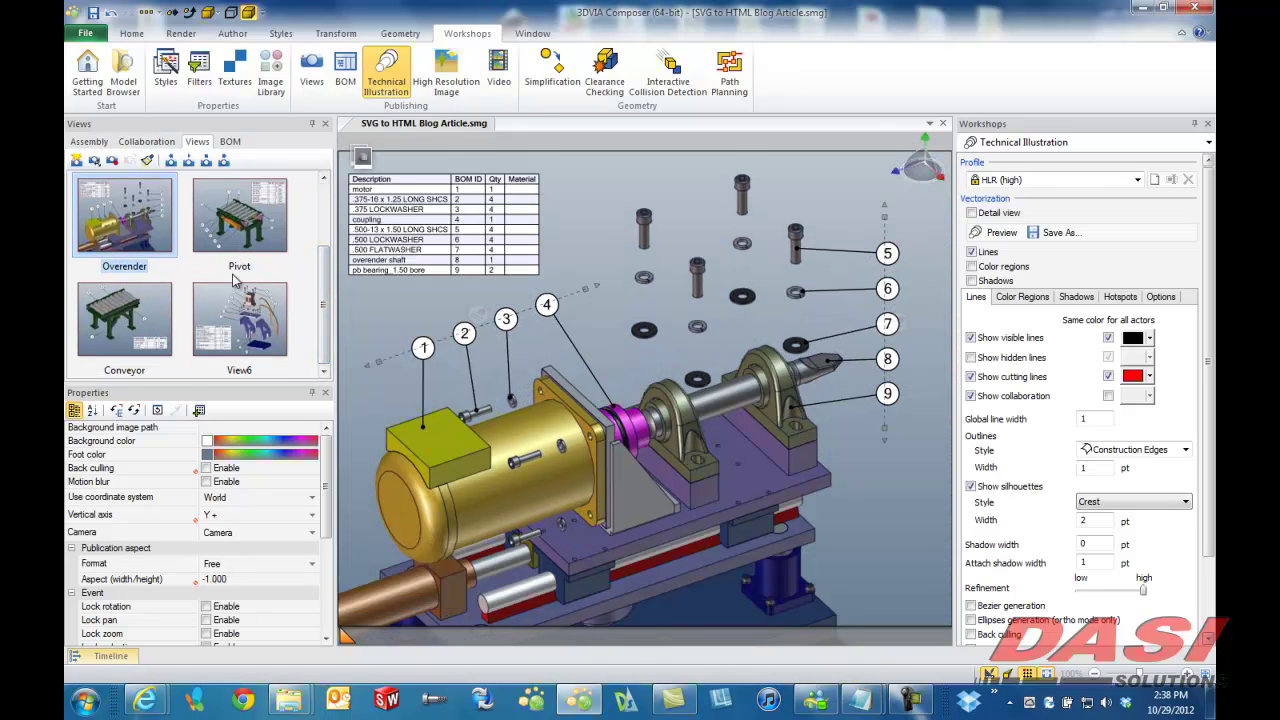
click(238, 318)
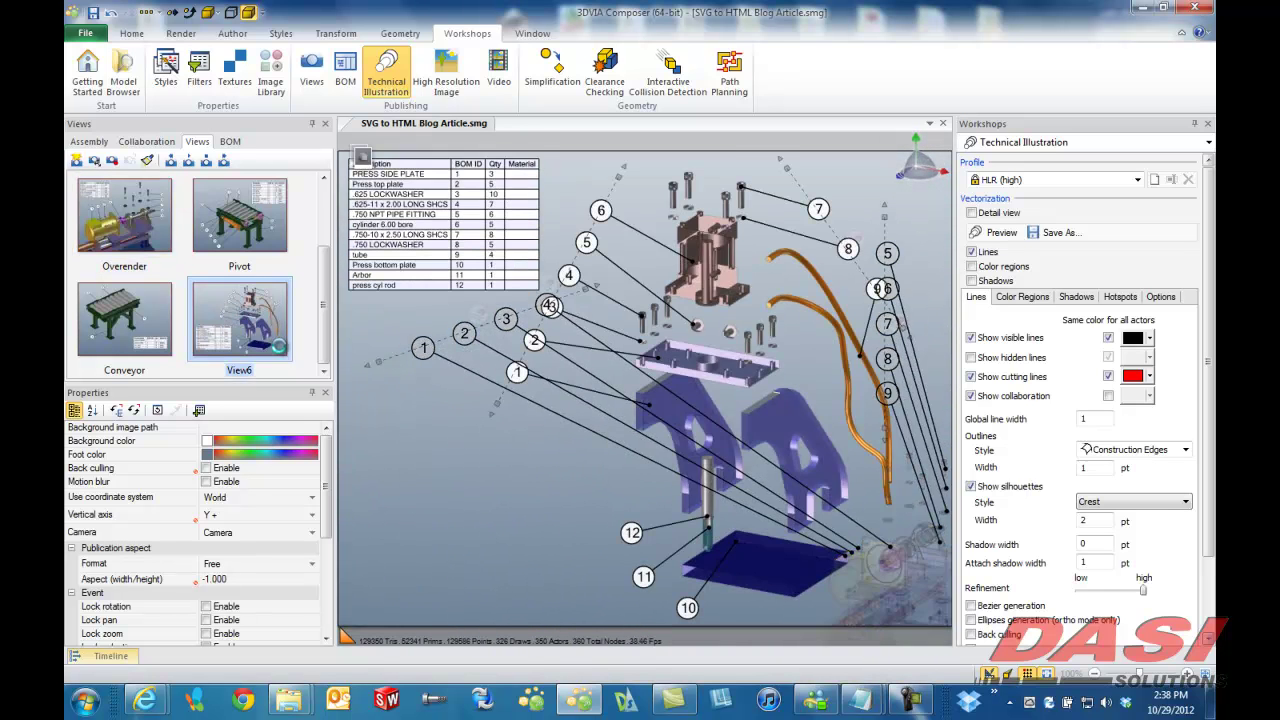
- Rename View6 to 'Press' and update it with the current layout
click(245, 370)
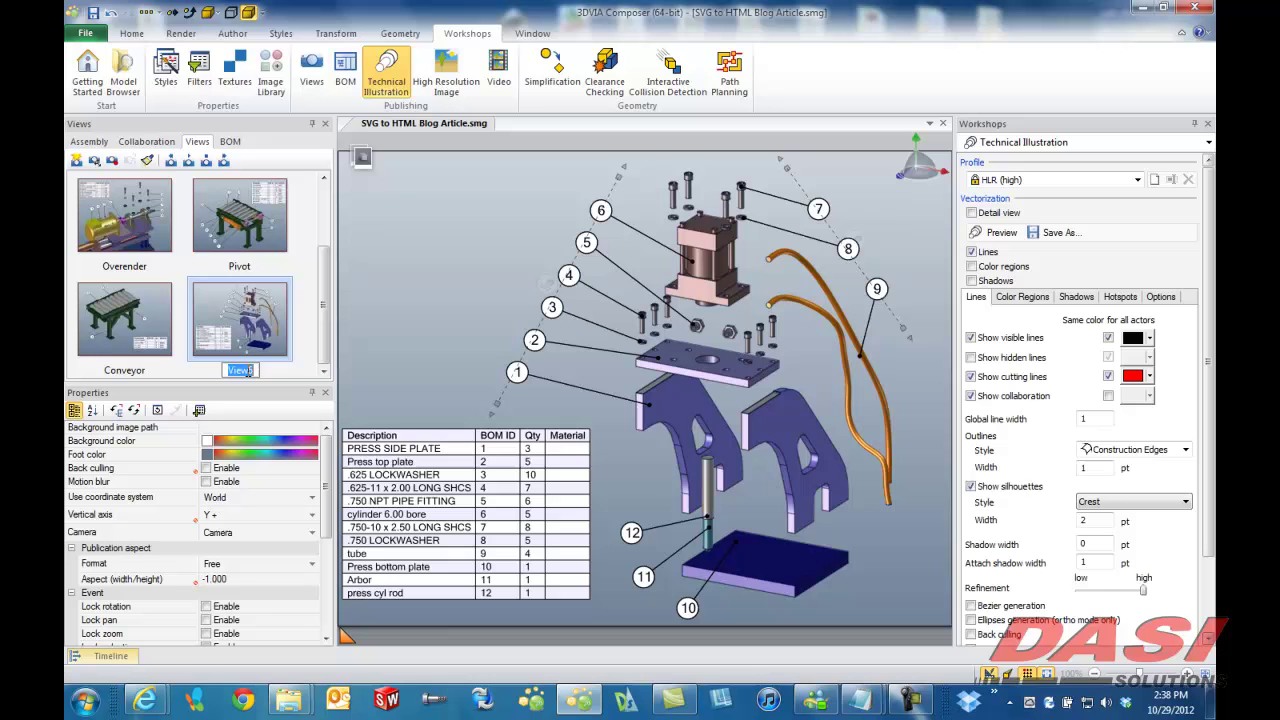
text(Press)
key(Return)
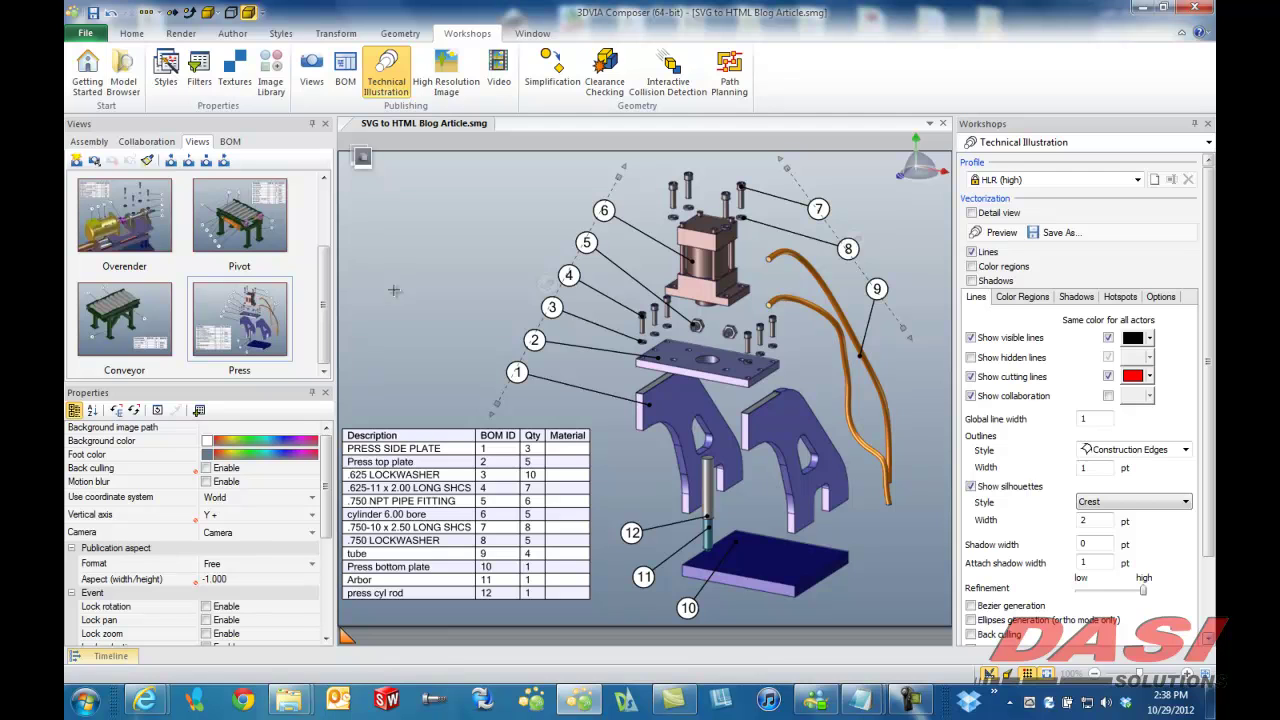
right_click(234, 306)
click(255, 316)
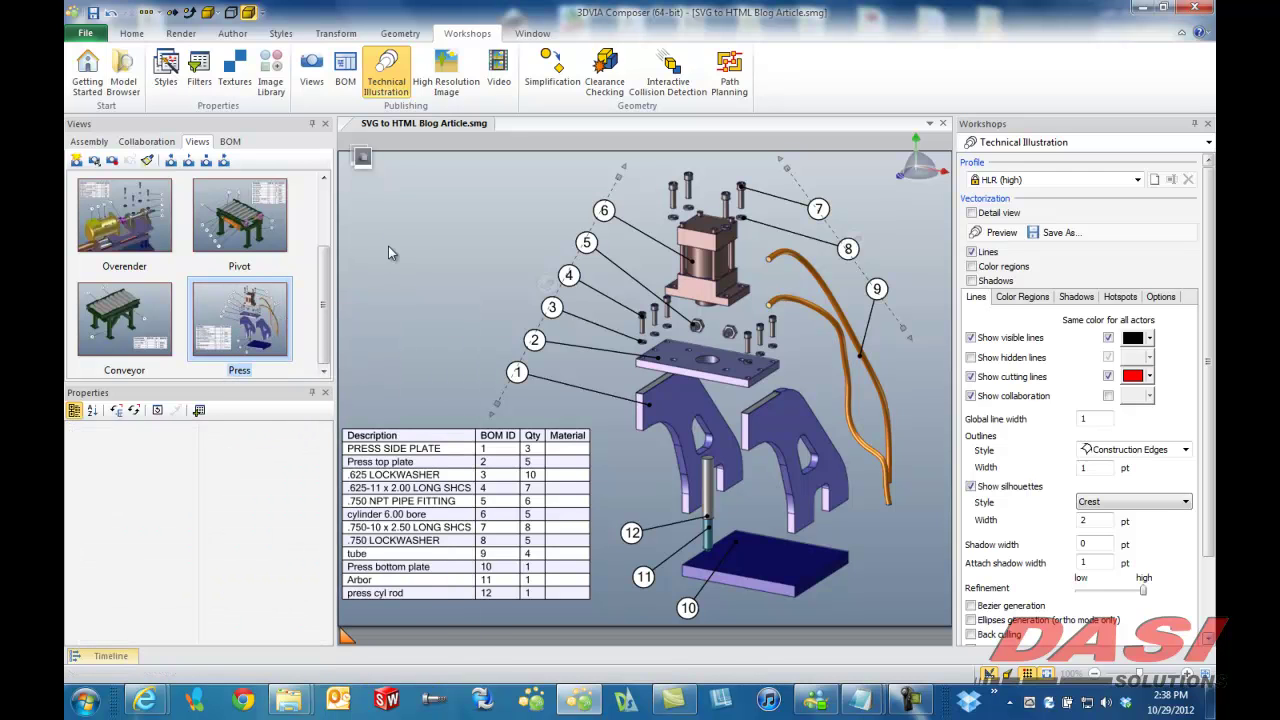
click(391, 243)
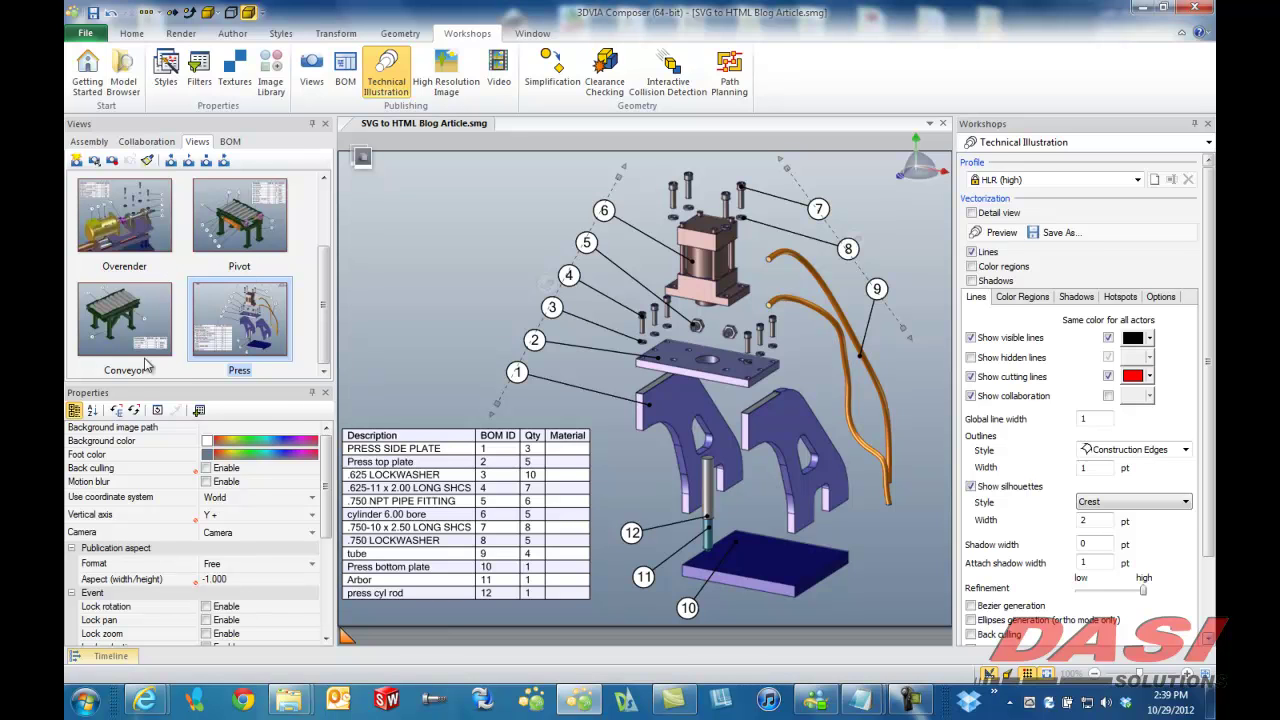
drag(324, 305, 324, 235)
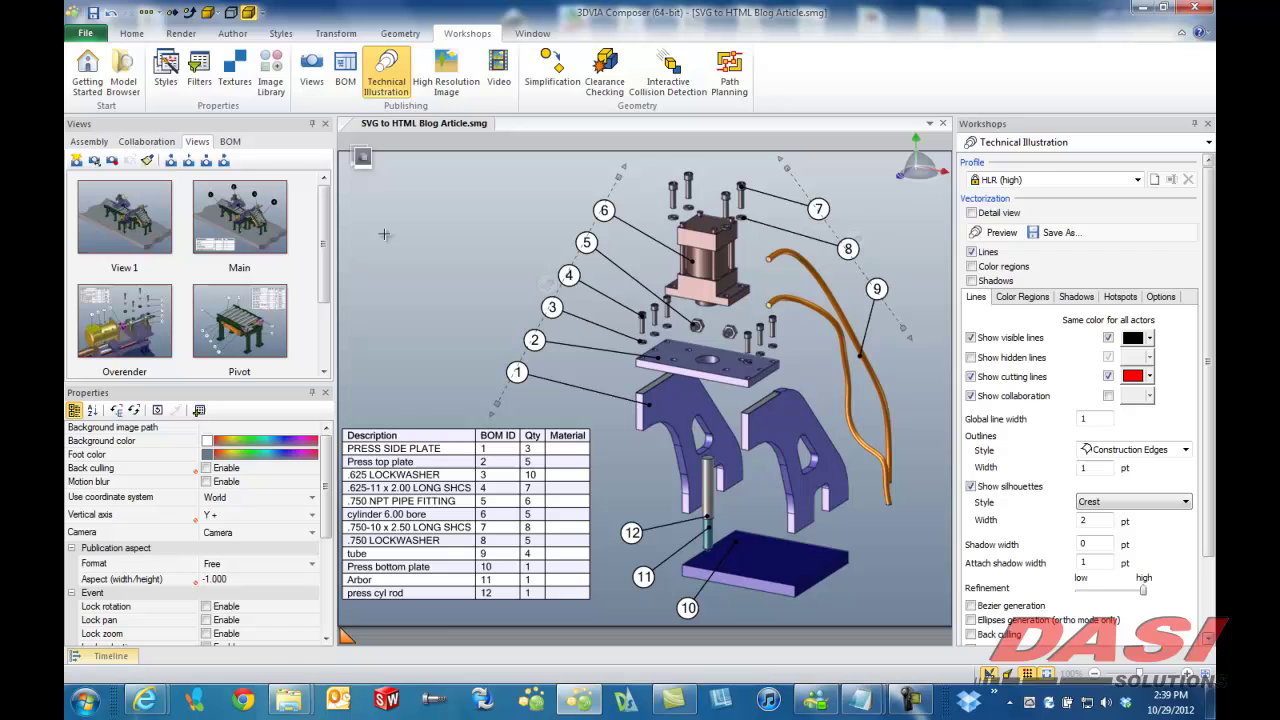
- Add Press.html on a new line in Composer Navigation.txt, then select the Overender.html line
mouse_move(838, 688)
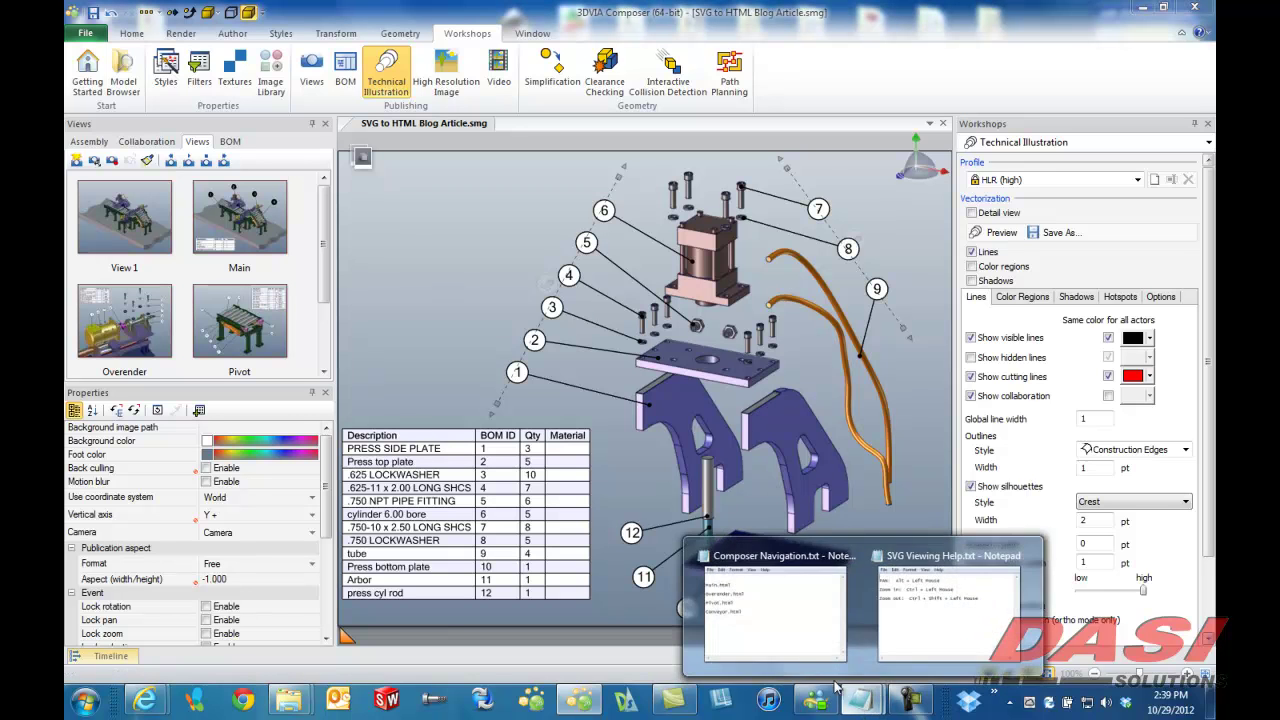
click(835, 600)
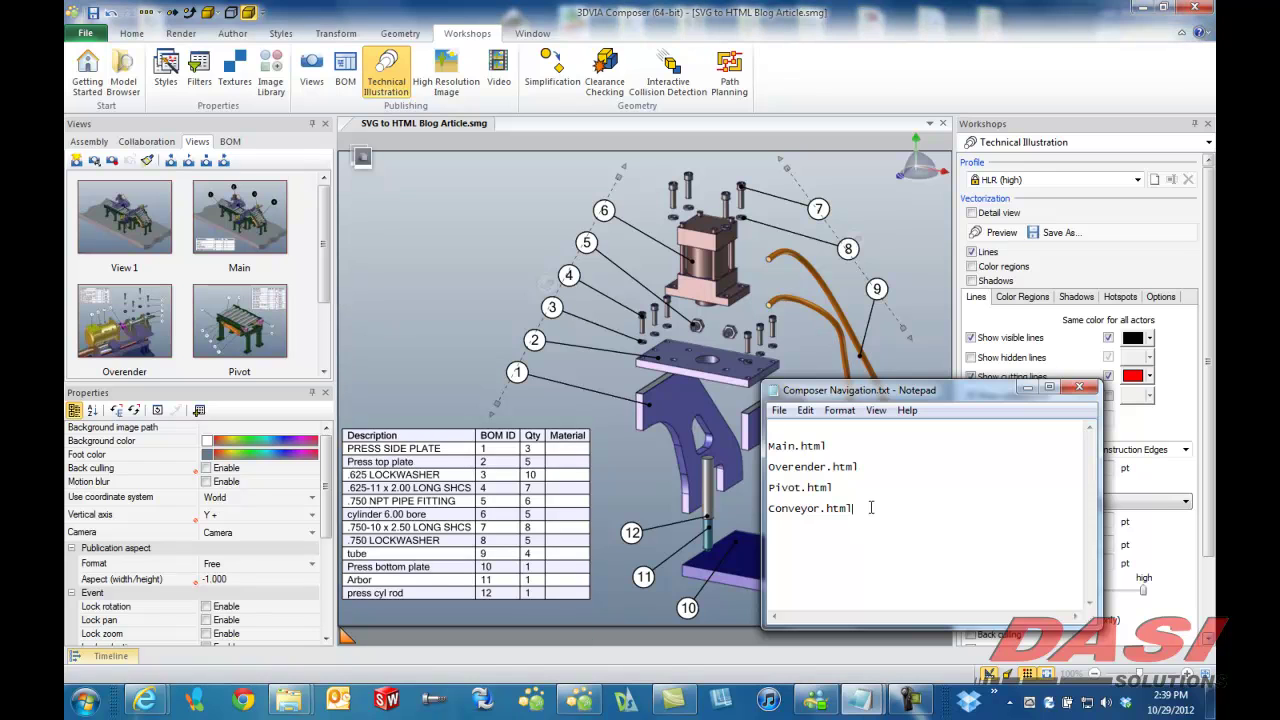
text(Press.html)
key(Return)
drag(859, 467, 759, 468)
key(ctrl+c)
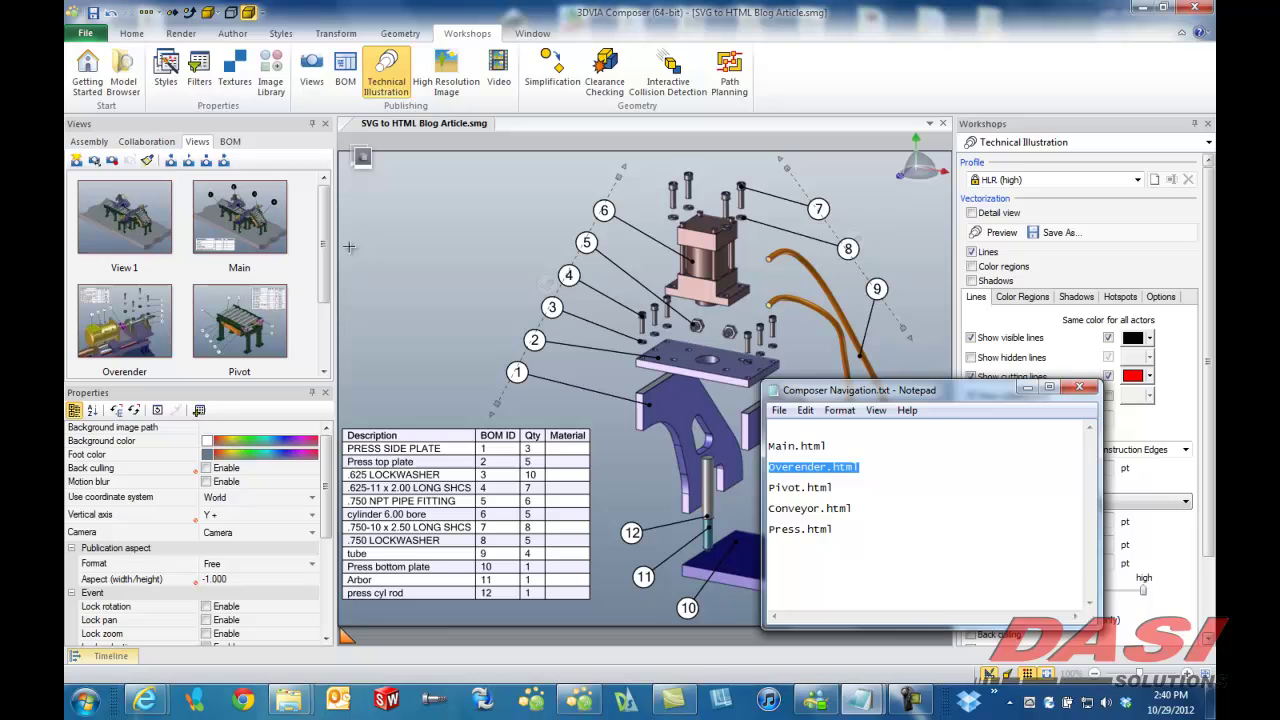
- In the Main view, set both overender assemblies' Link property to Overender.html
click(232, 211)
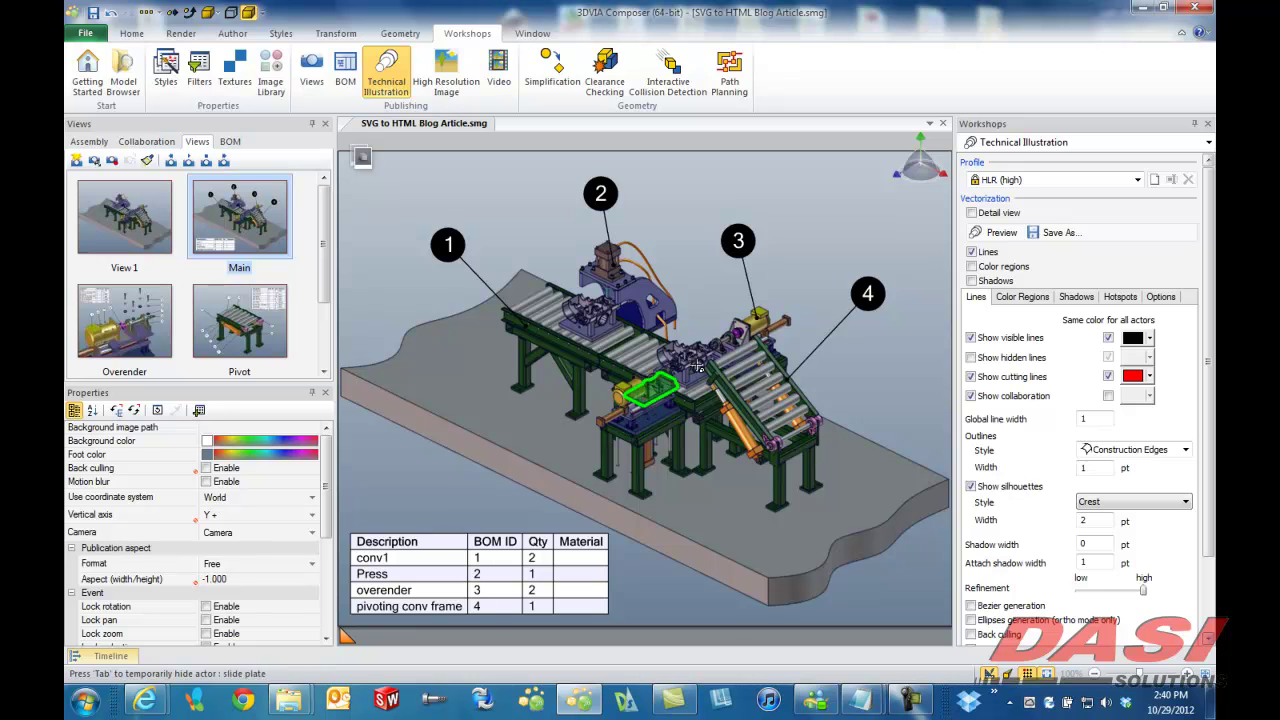
click(89, 142)
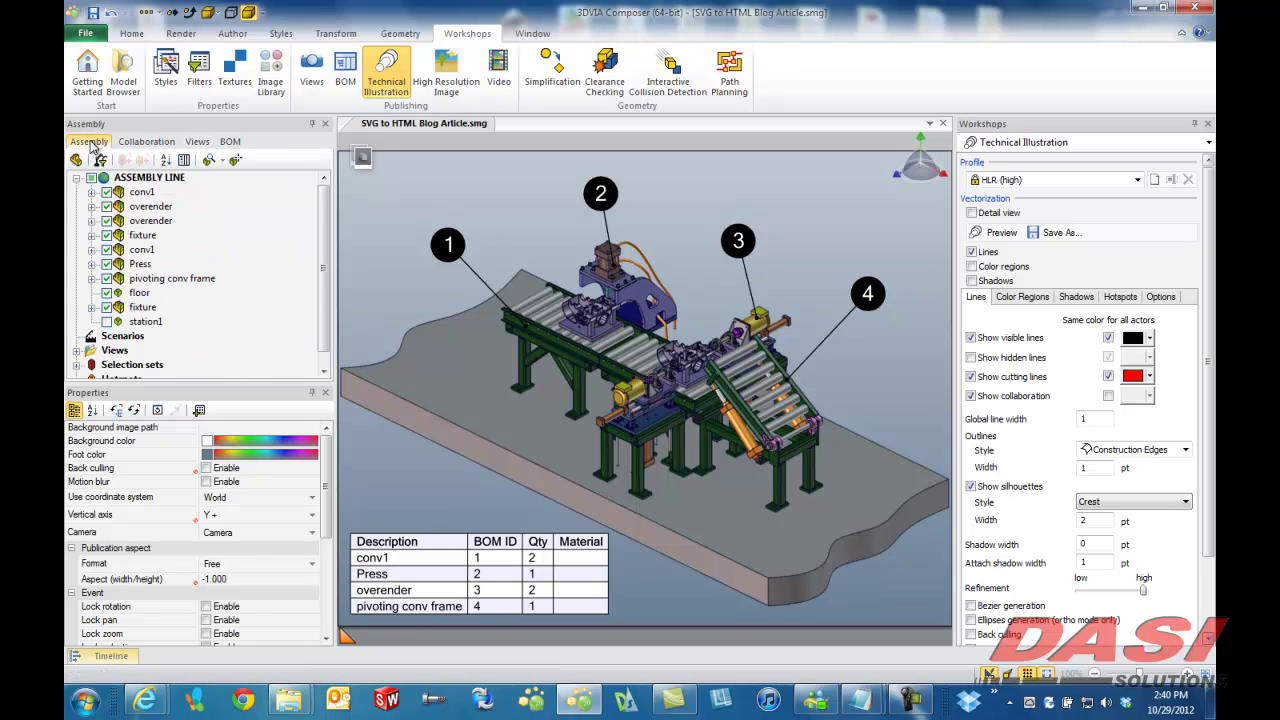
click(150, 206)
ctrl+click(163, 221)
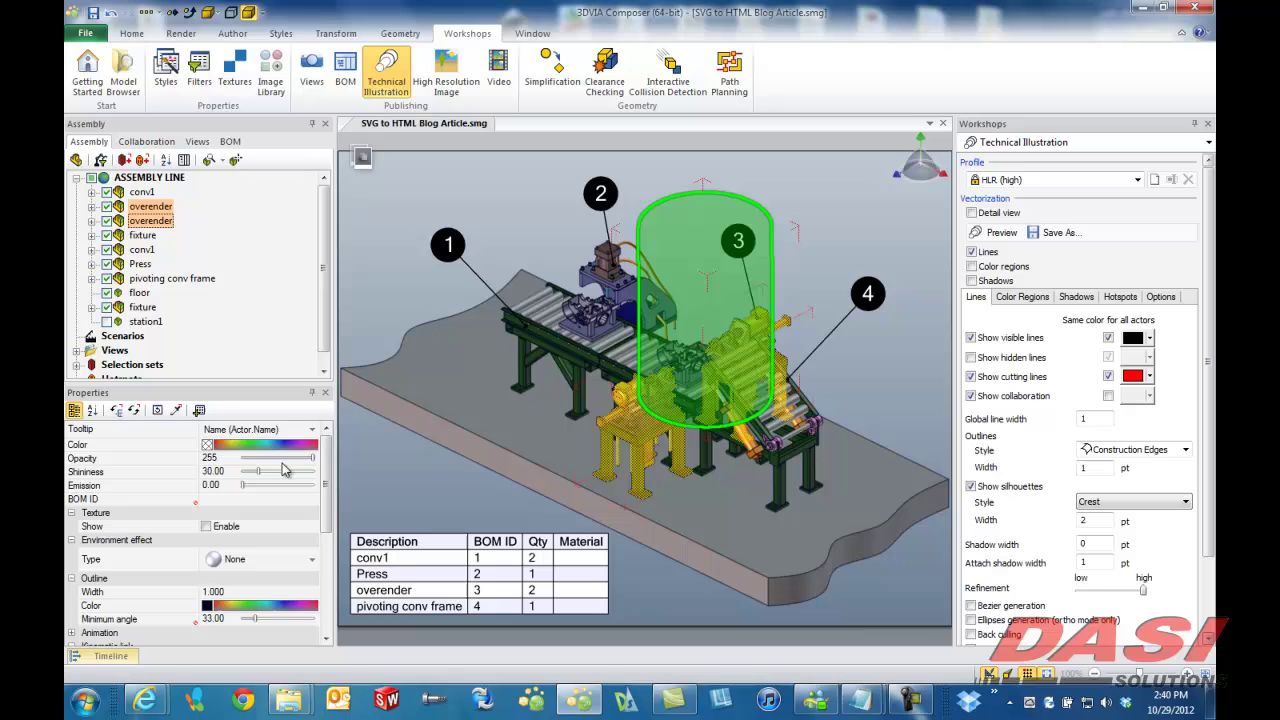
drag(325, 465, 337, 585)
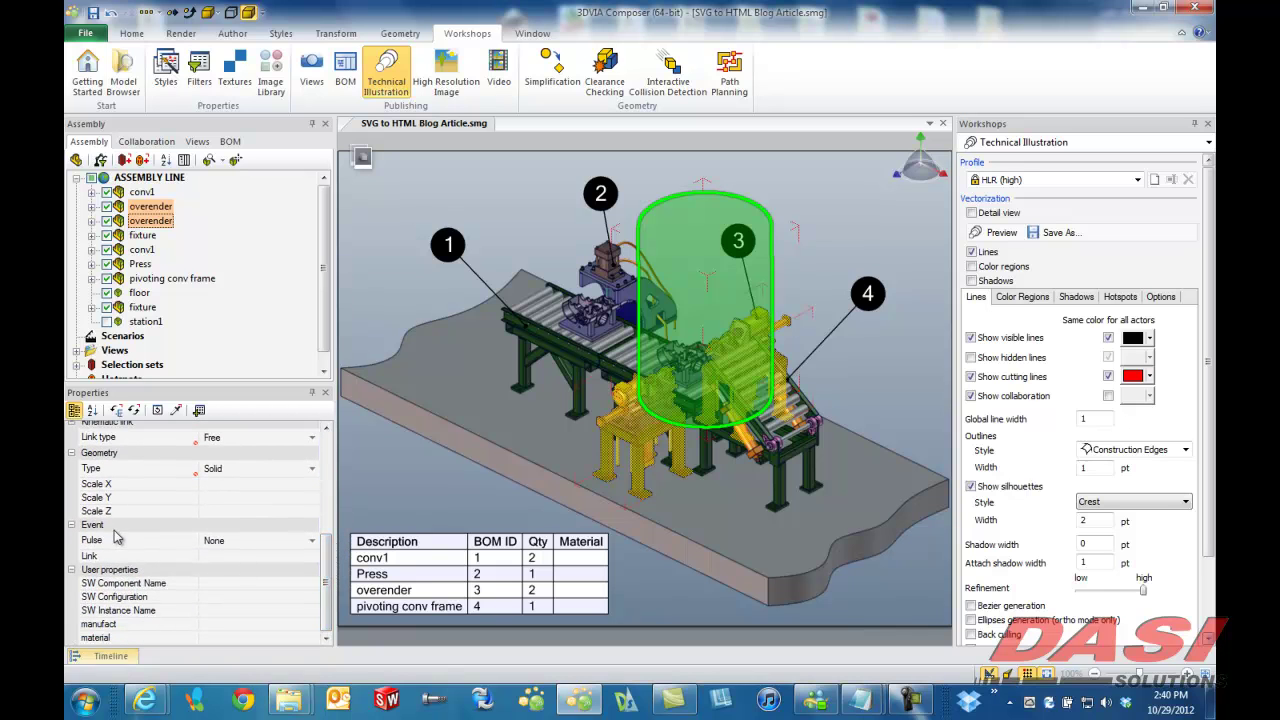
click(228, 556)
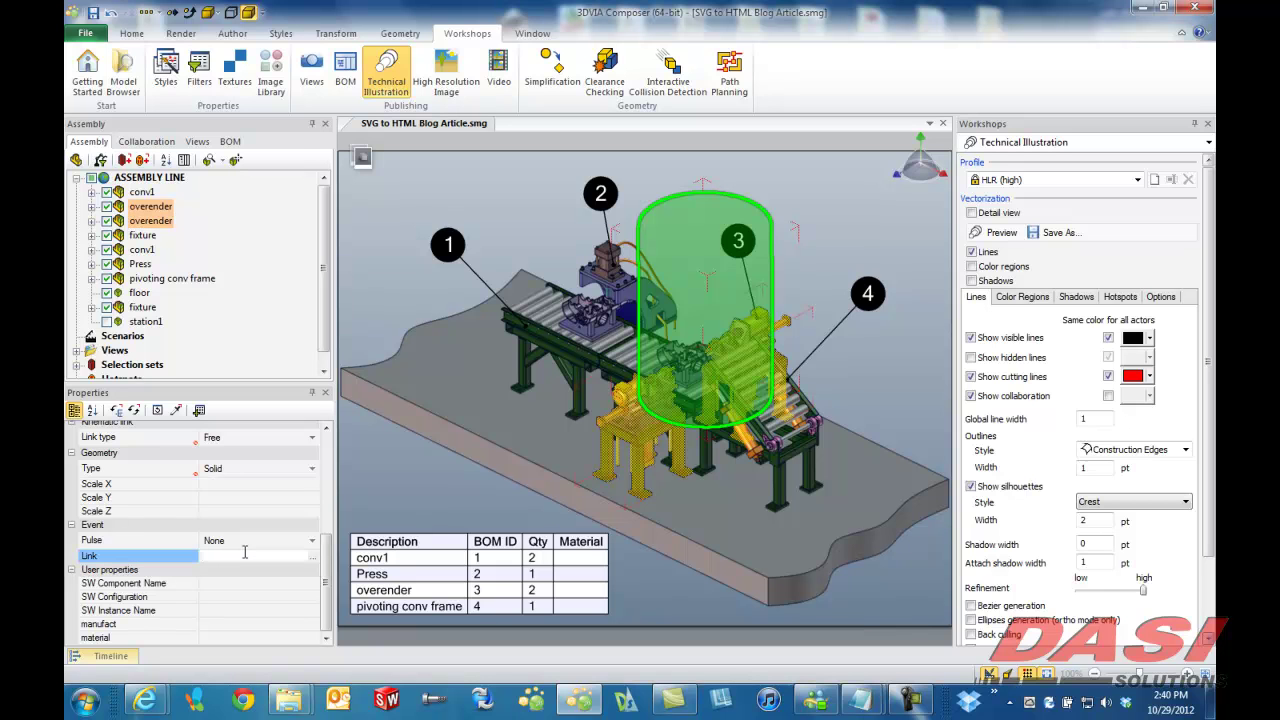
key(ctrl+v)
key(Return)
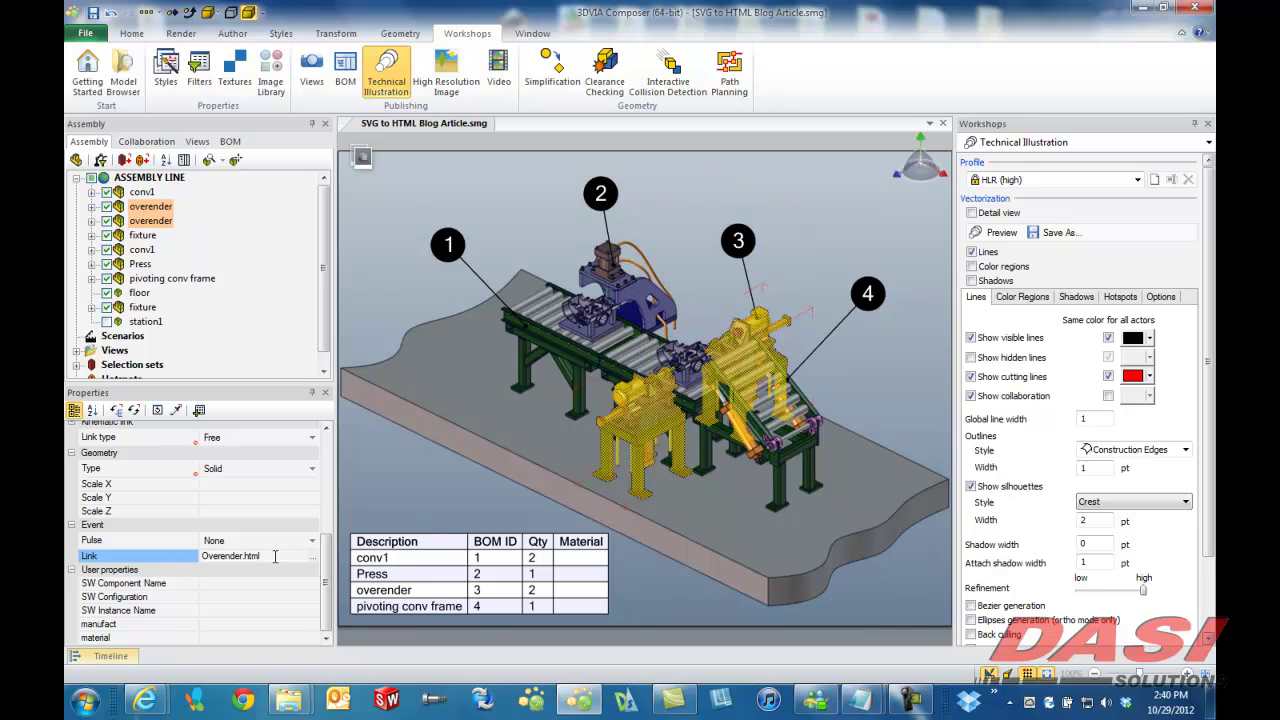
- Verify the overender frame carries the Overender.html link, then collapse the node and deselect
click(383, 295)
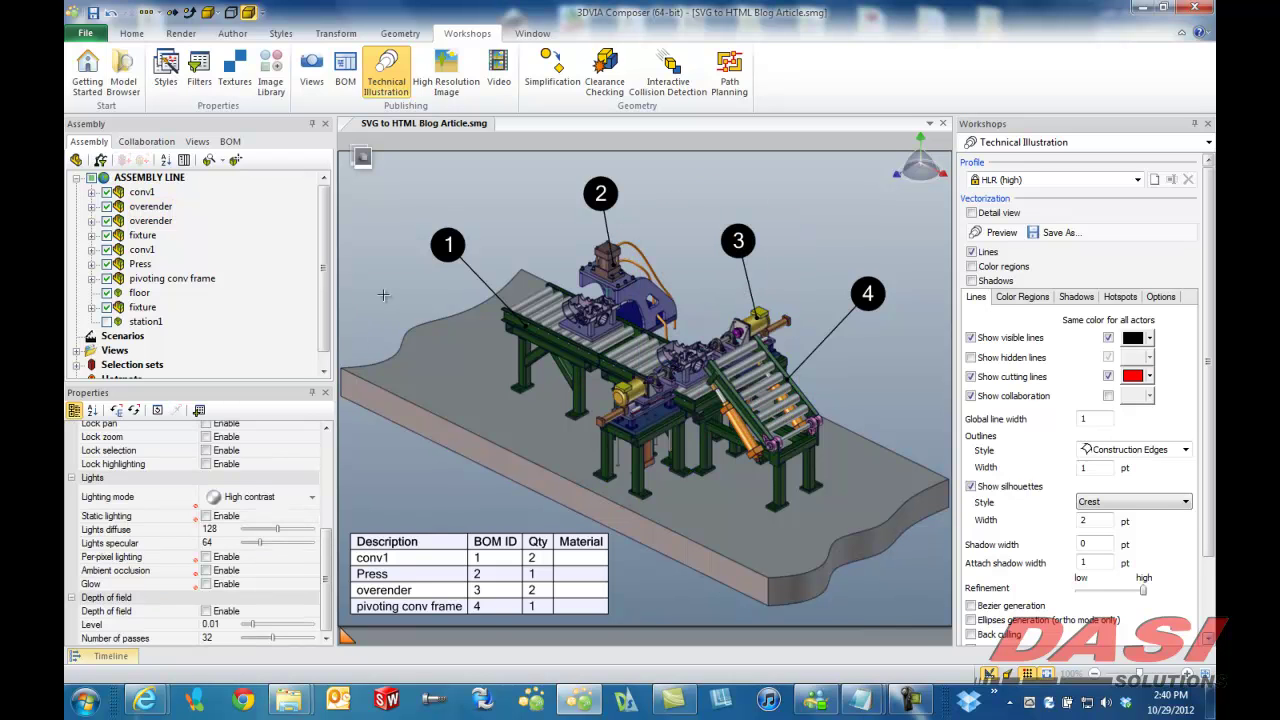
click(644, 455)
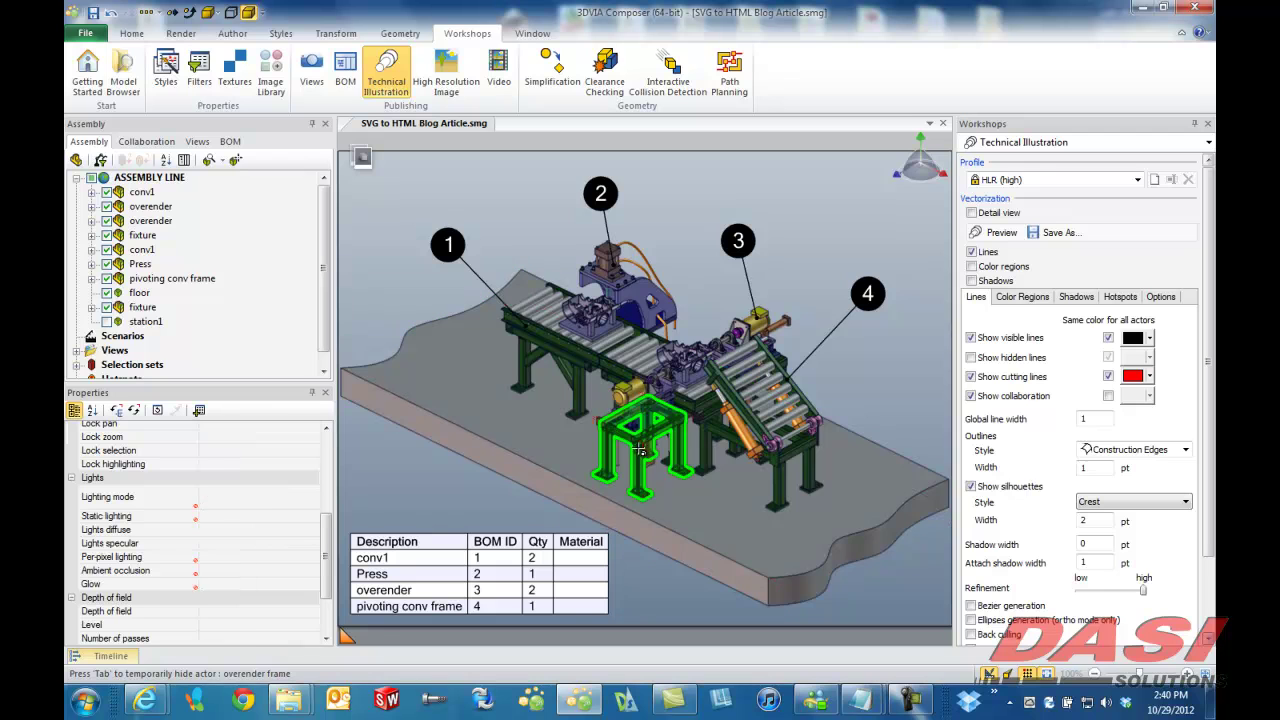
scroll(326, 530, down, 2)
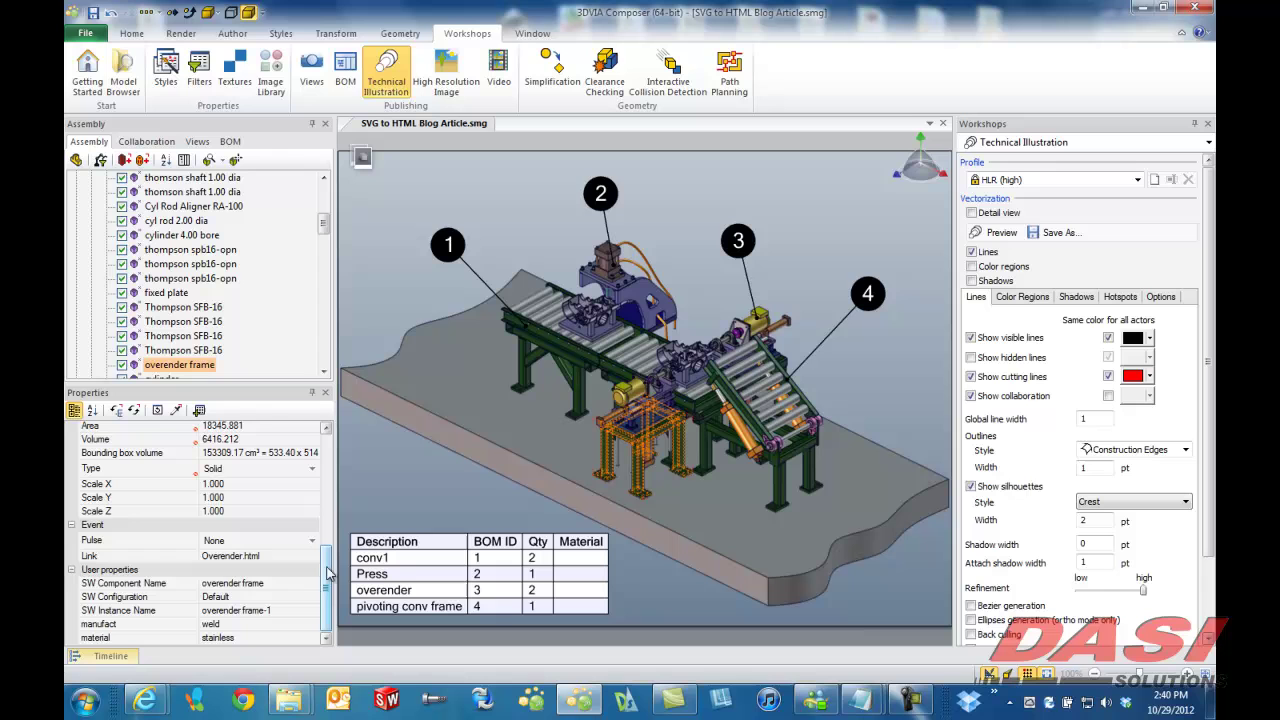
drag(330, 573, 328, 465)
drag(324, 224, 322, 190)
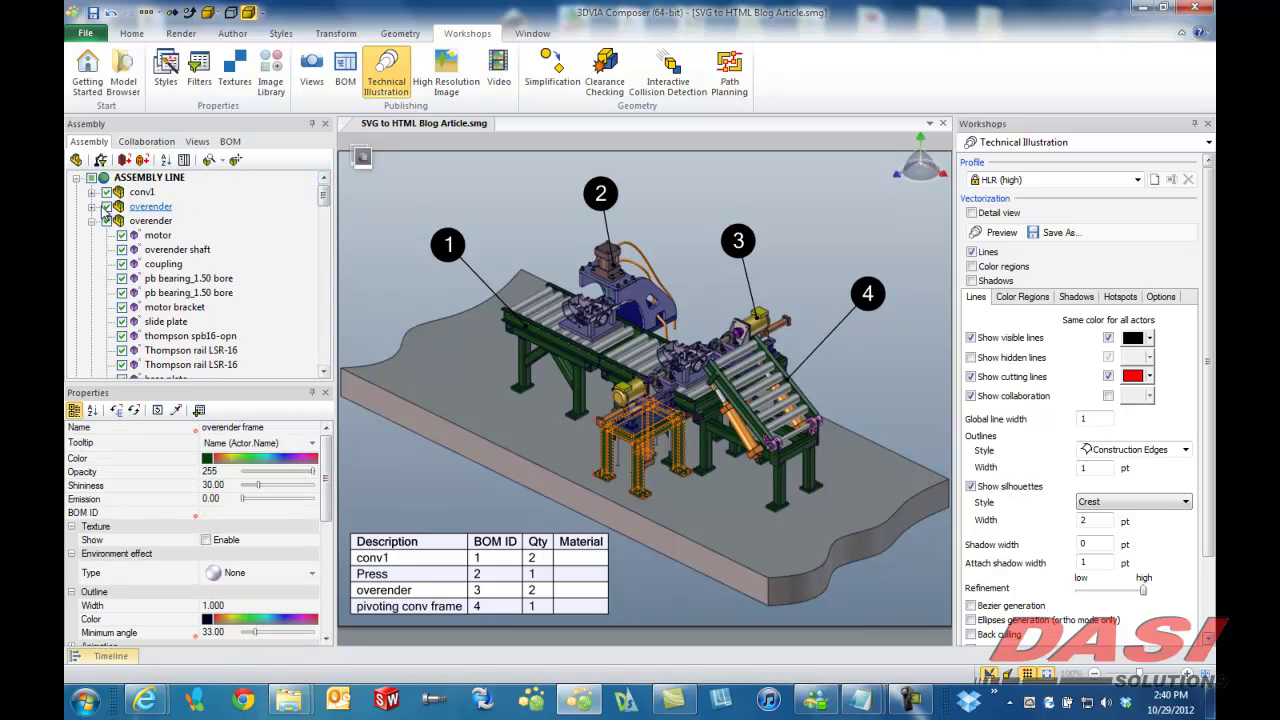
click(92, 221)
click(368, 210)
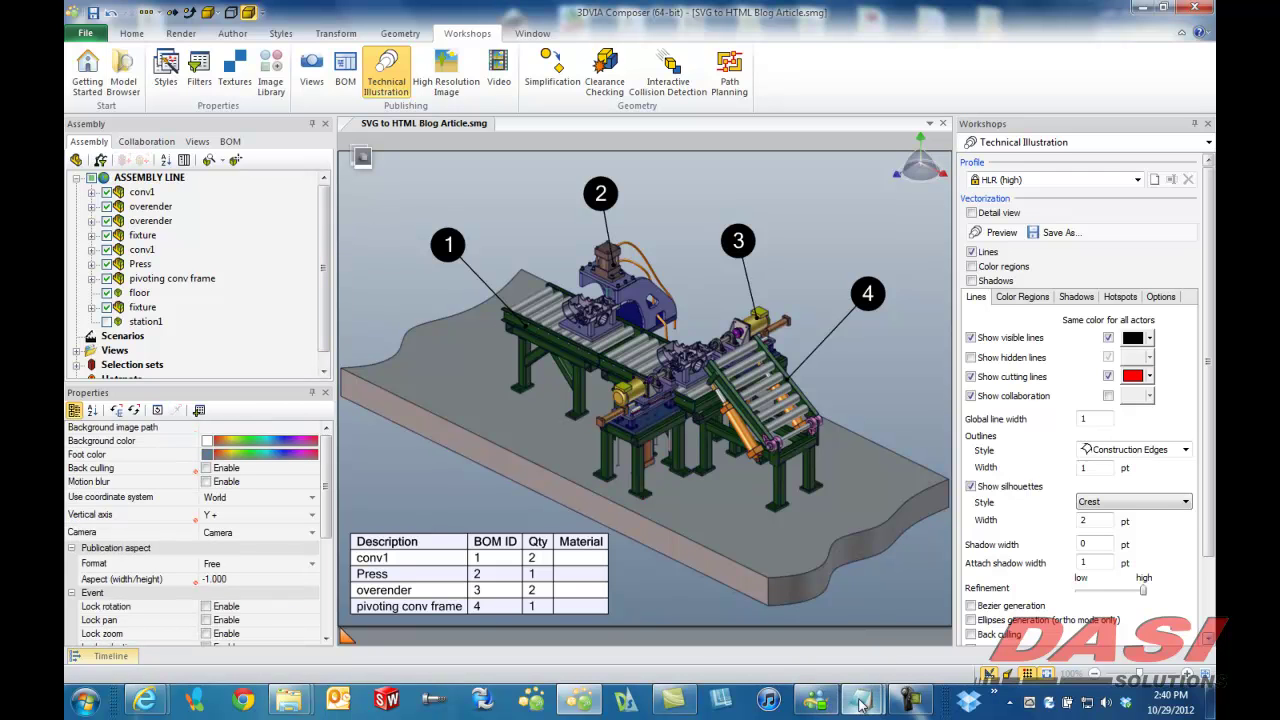
- Copy Pivot.html from the notes and paste it as the pivoting conv frame's link
mouse_move(860, 700)
click(806, 631)
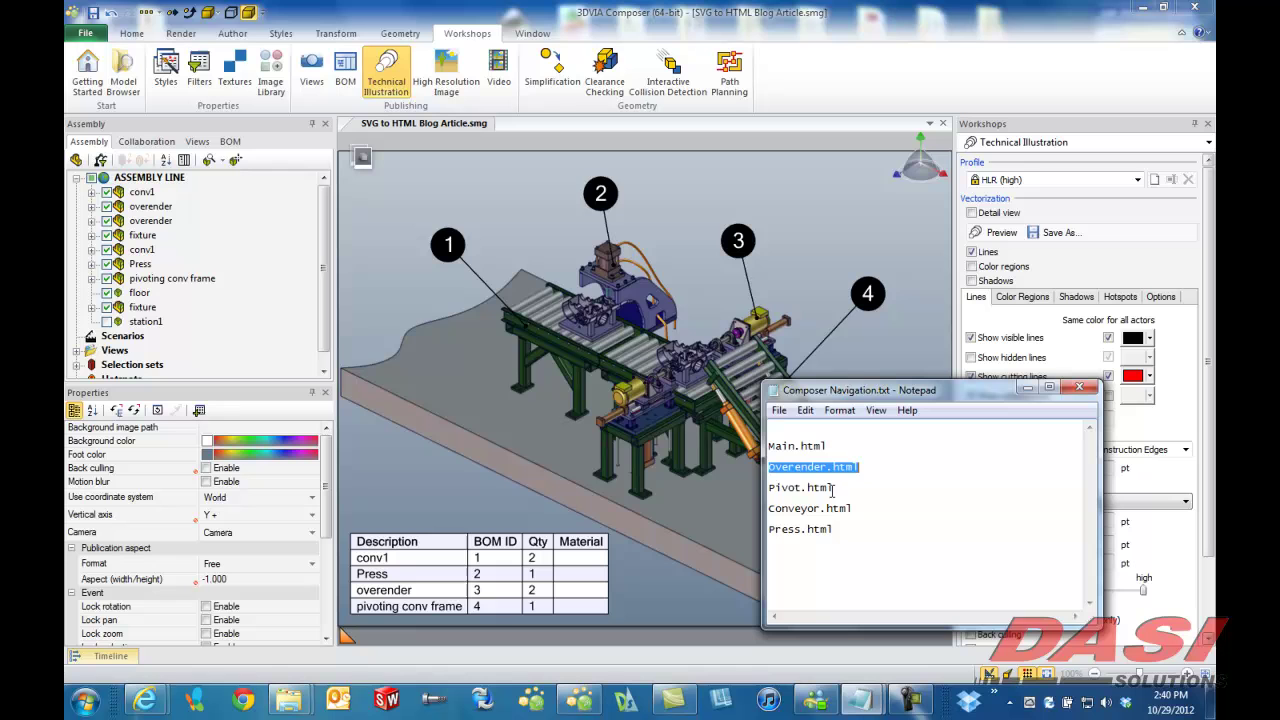
drag(833, 489, 758, 489)
key(ctrl+c)
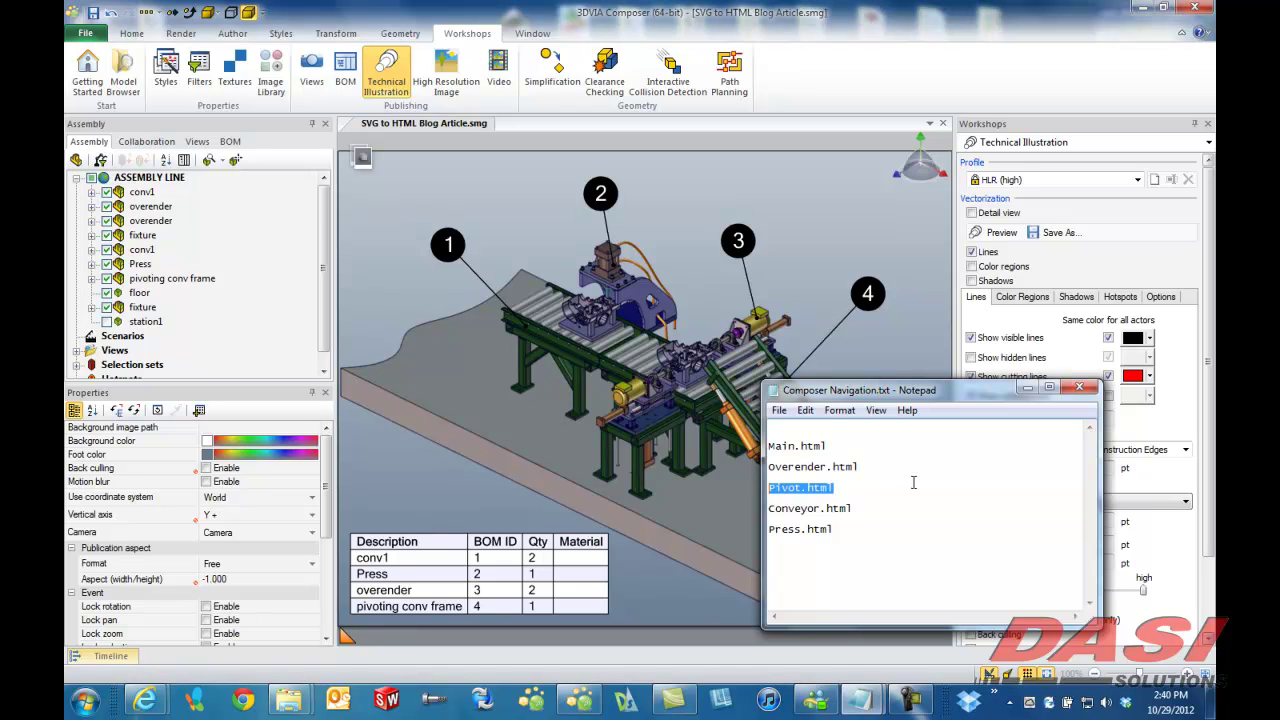
click(302, 232)
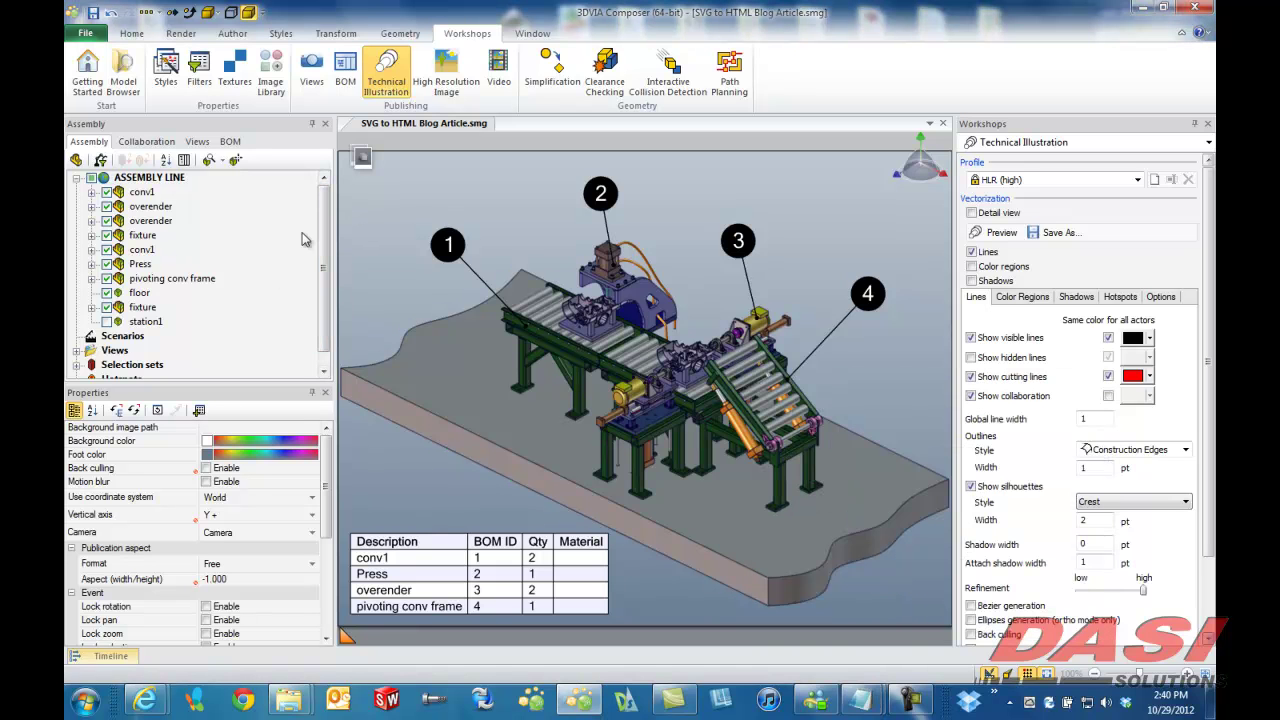
click(171, 278)
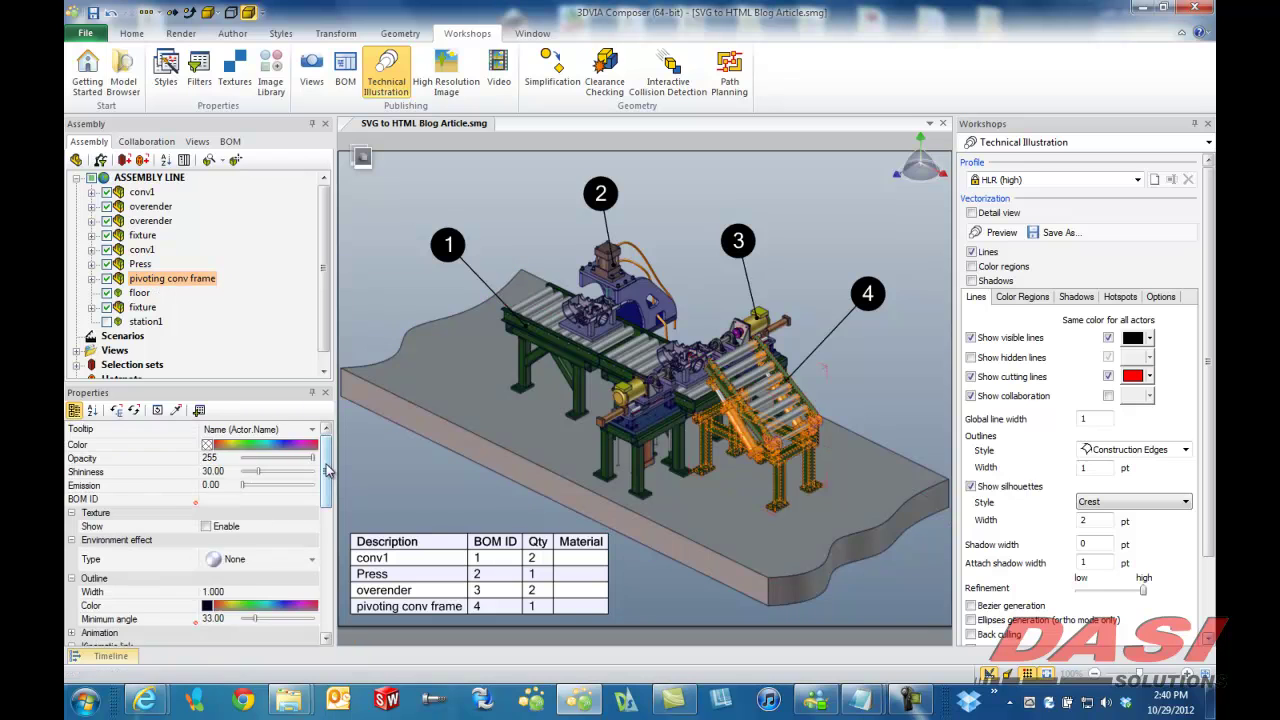
scroll(290, 521, down, 8)
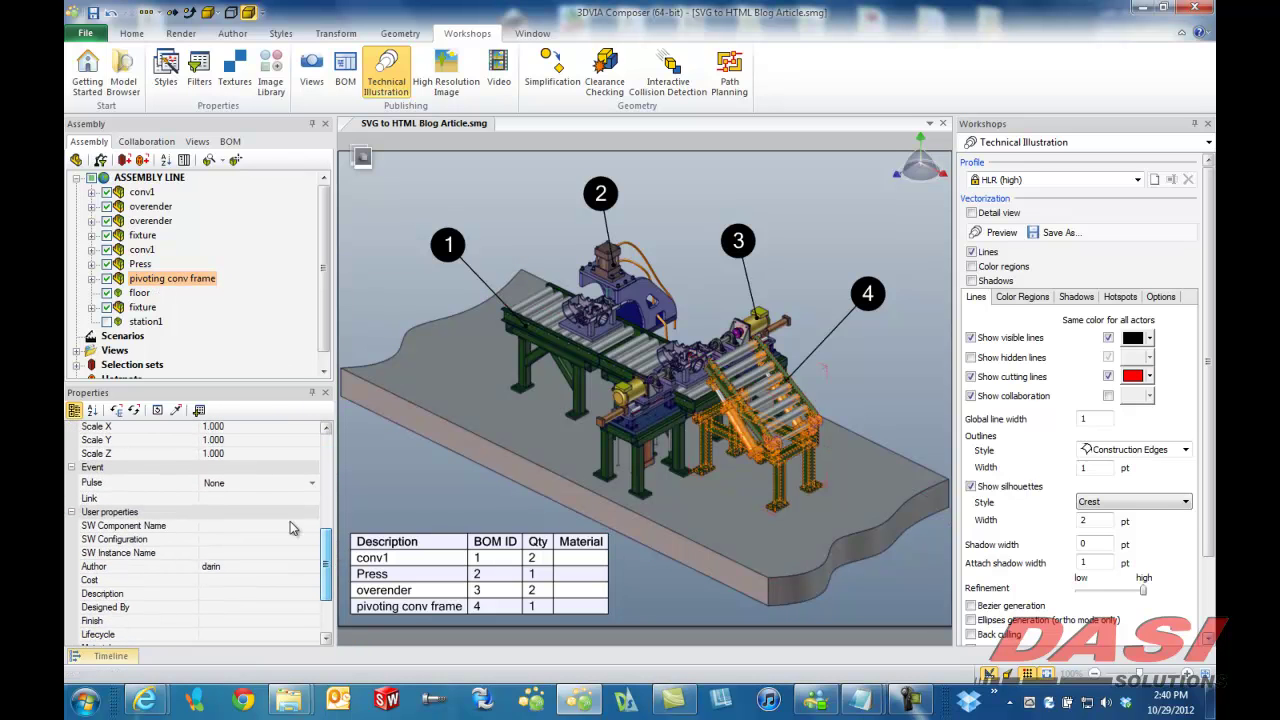
click(250, 498)
key(ctrl+v)
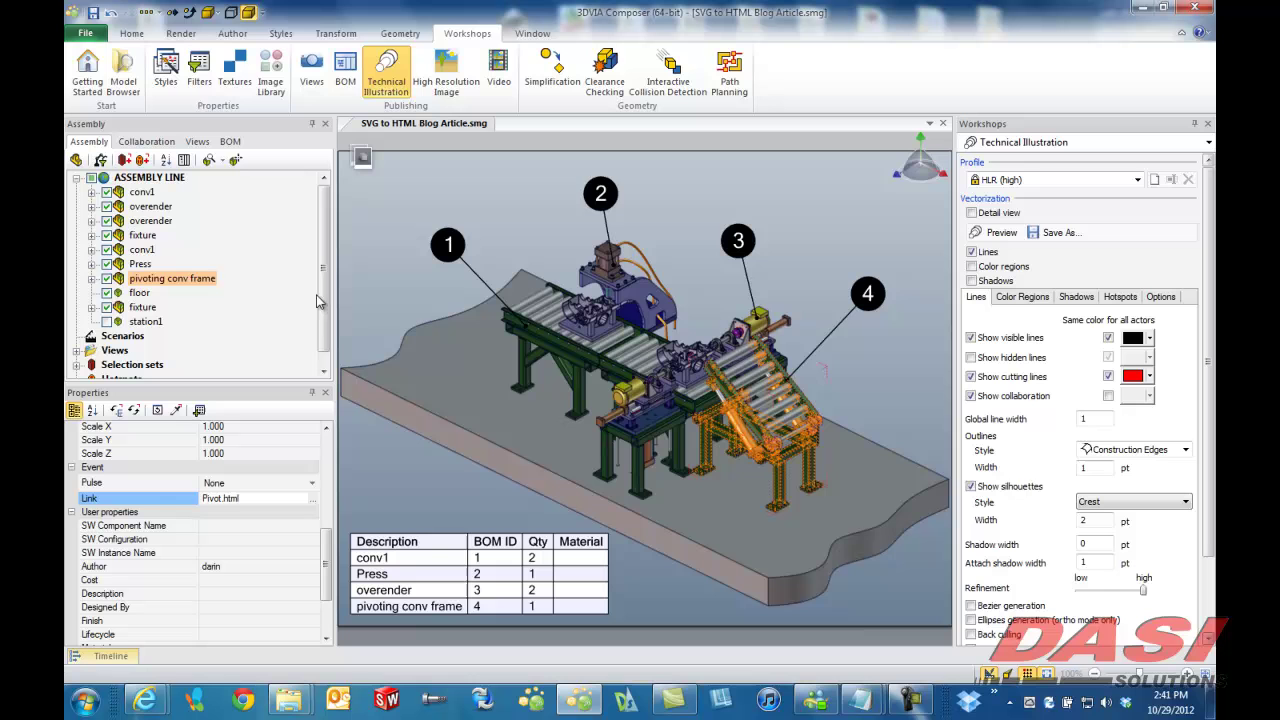
- Link the Press assembly to Press.html copied from the notes
click(140, 264)
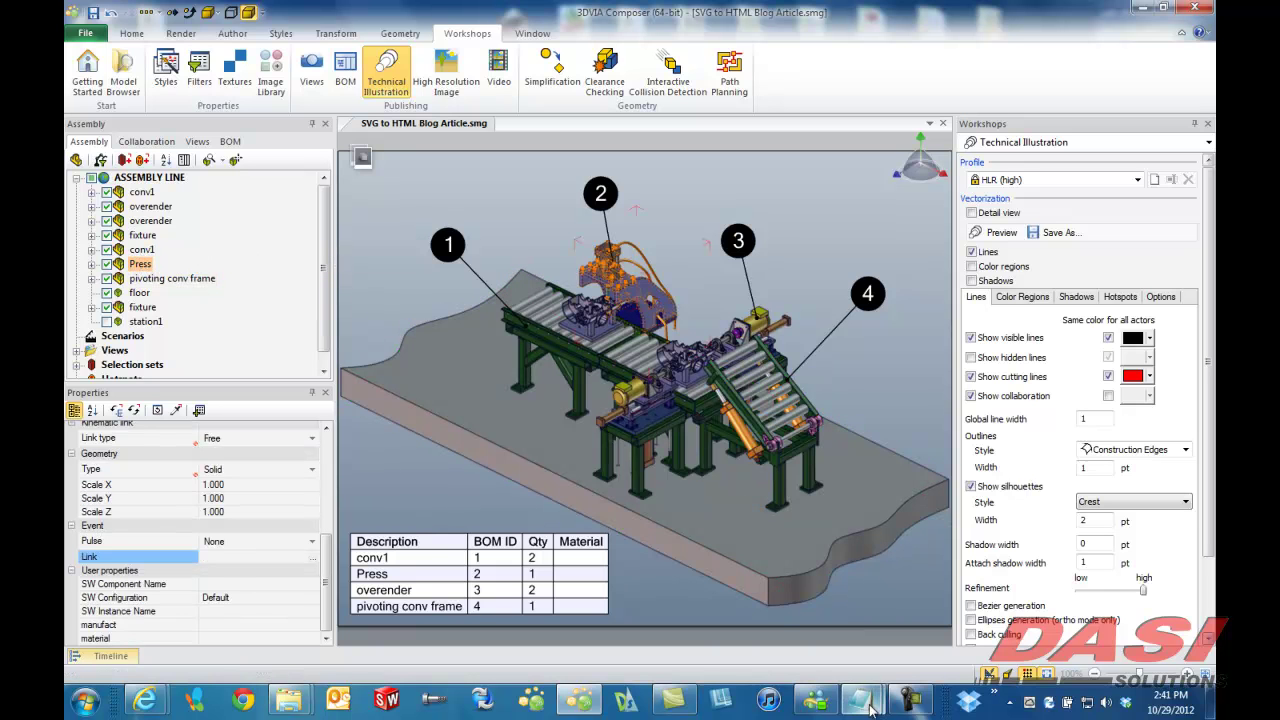
mouse_move(860, 700)
click(808, 594)
drag(836, 531, 767, 531)
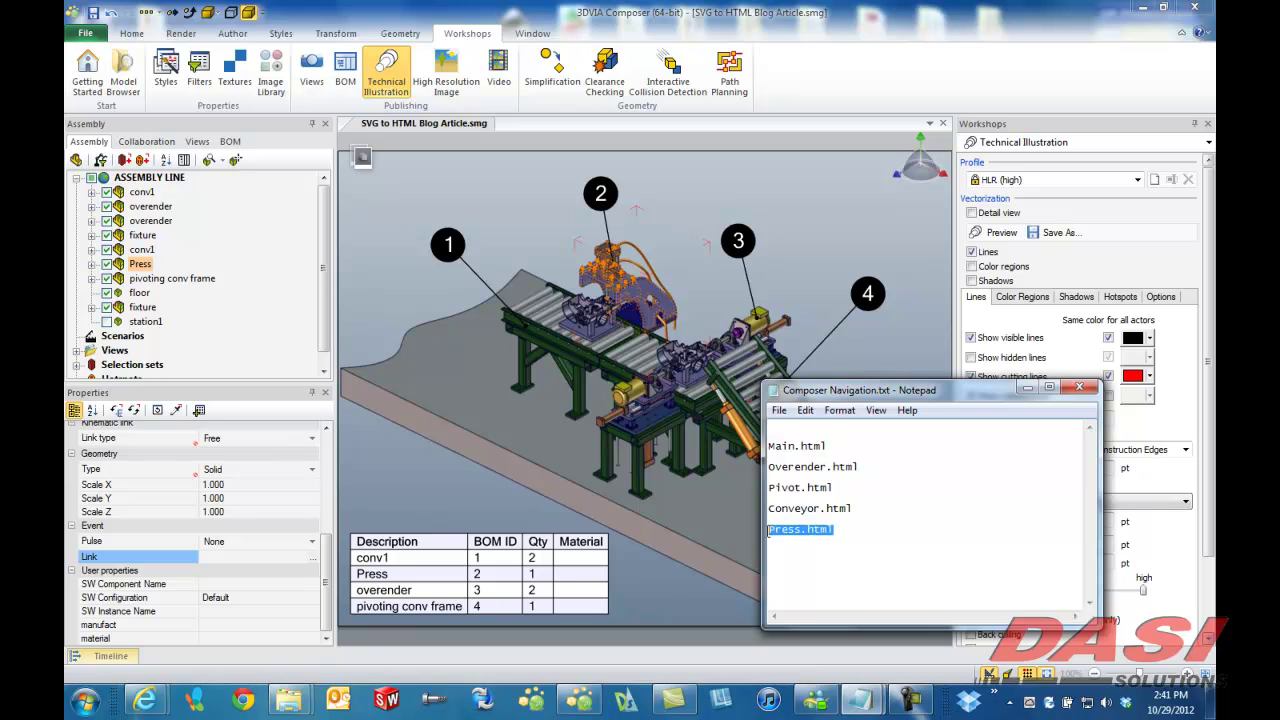
click(286, 556)
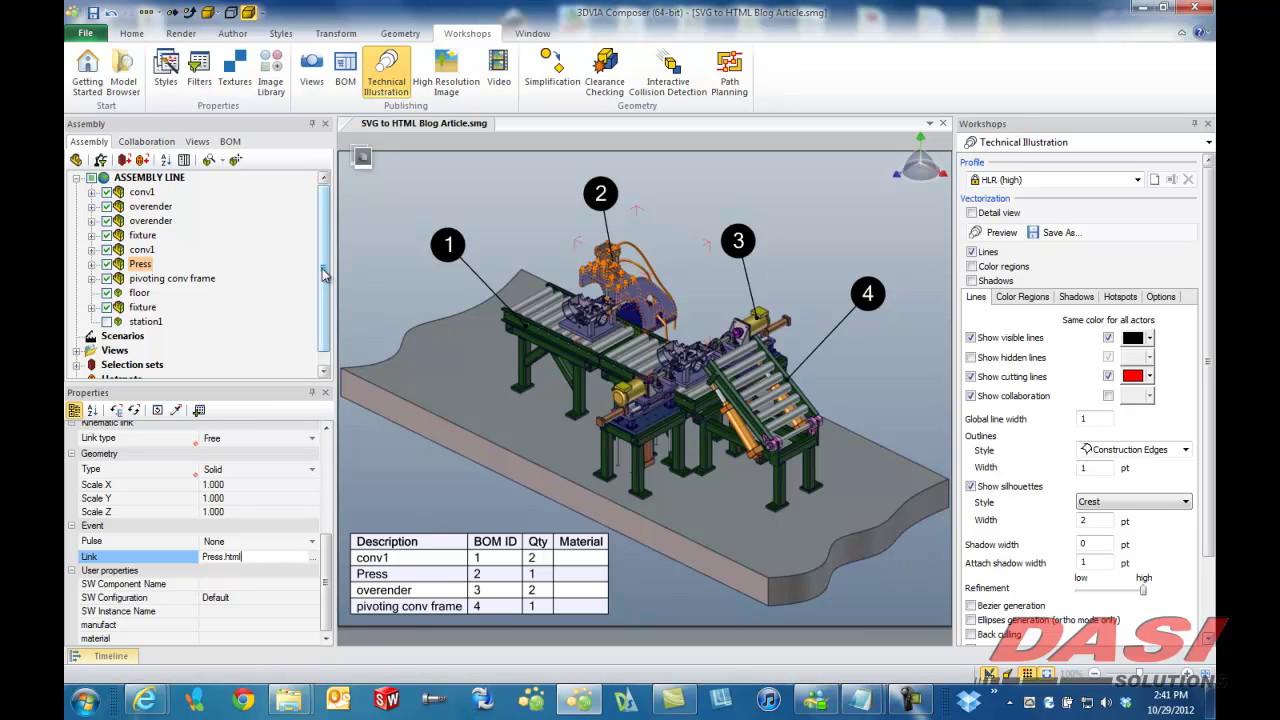
- Link both conv1 conveyors to Conveyor.html copied from the notes
mouse_move(862, 700)
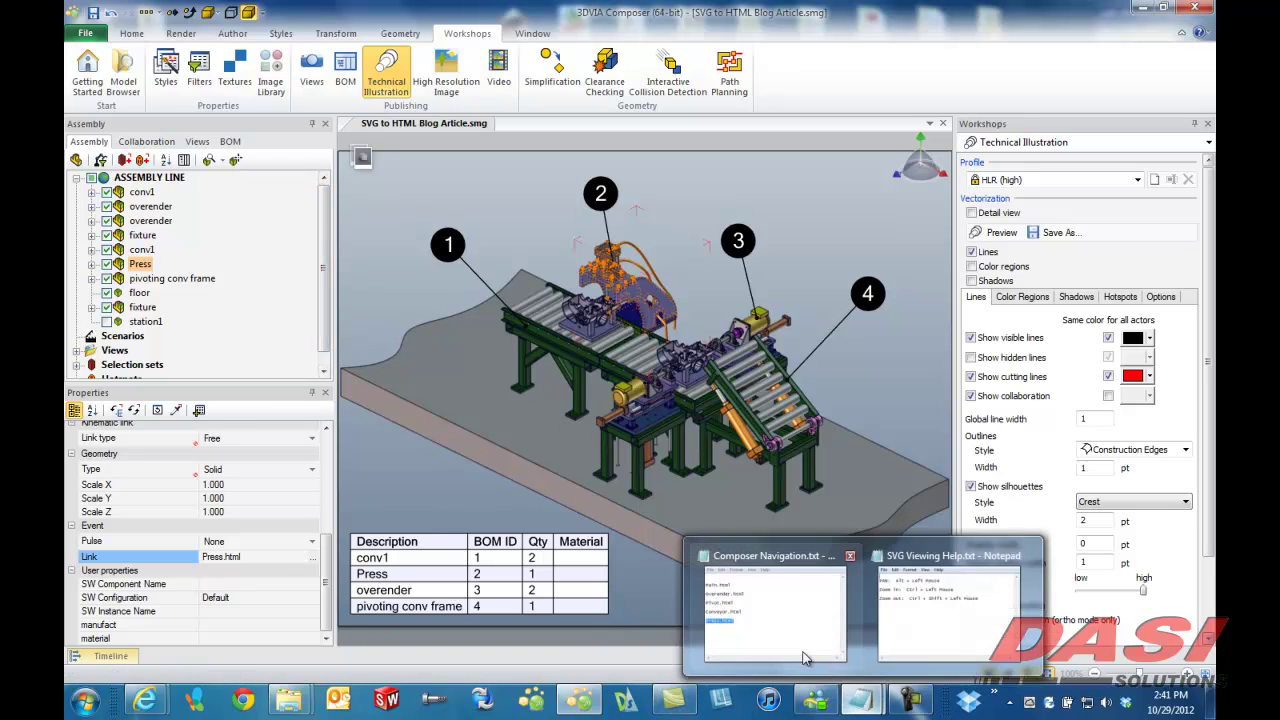
click(806, 658)
drag(856, 510, 768, 509)
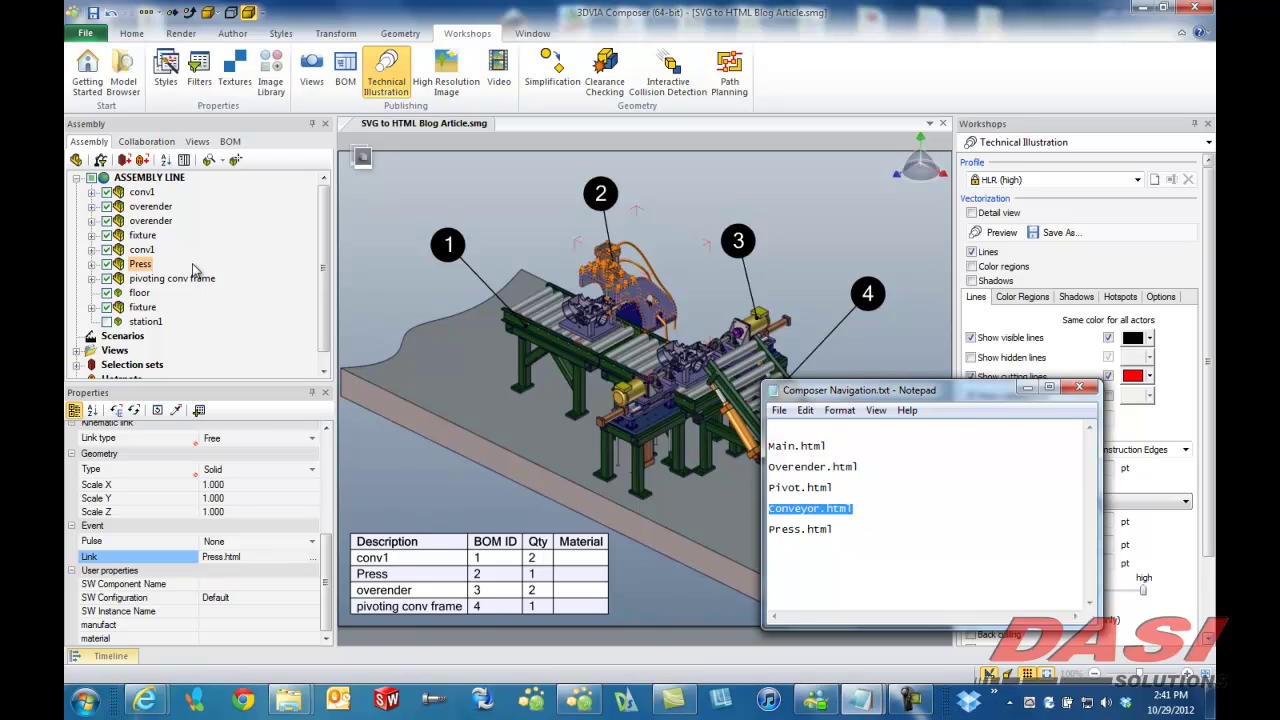
click(142, 249)
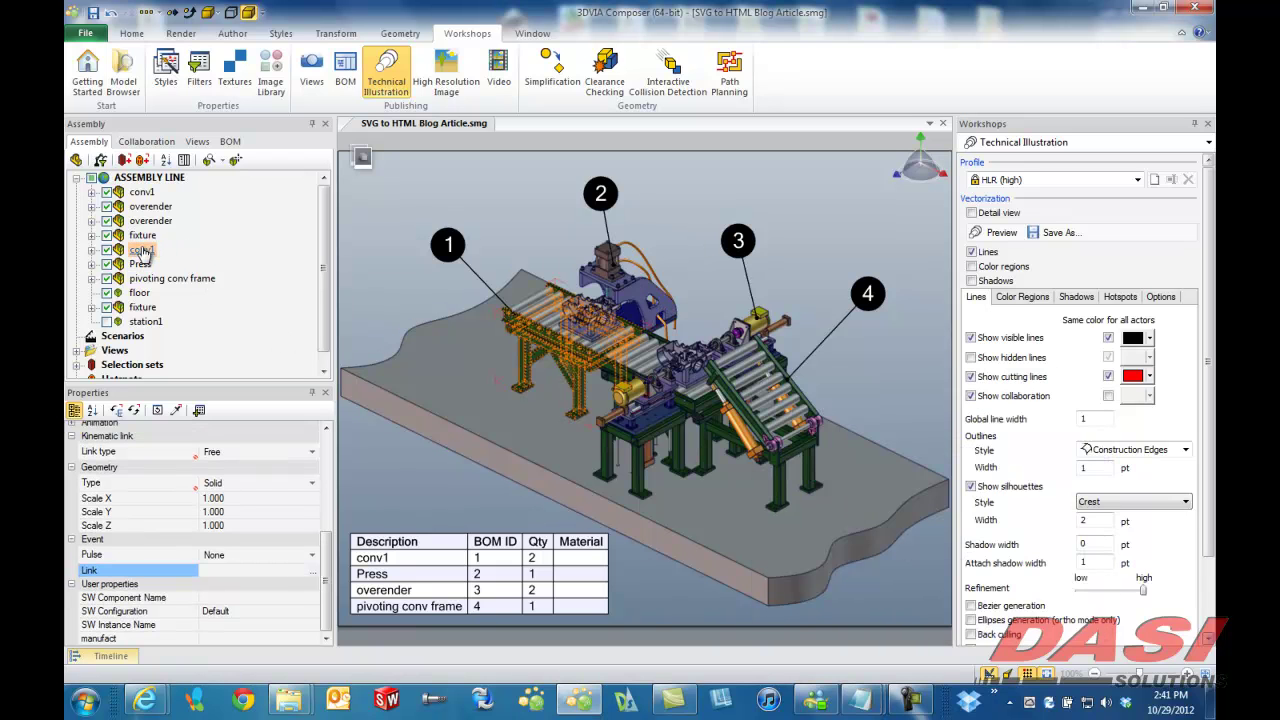
ctrl+click(142, 192)
click(250, 569)
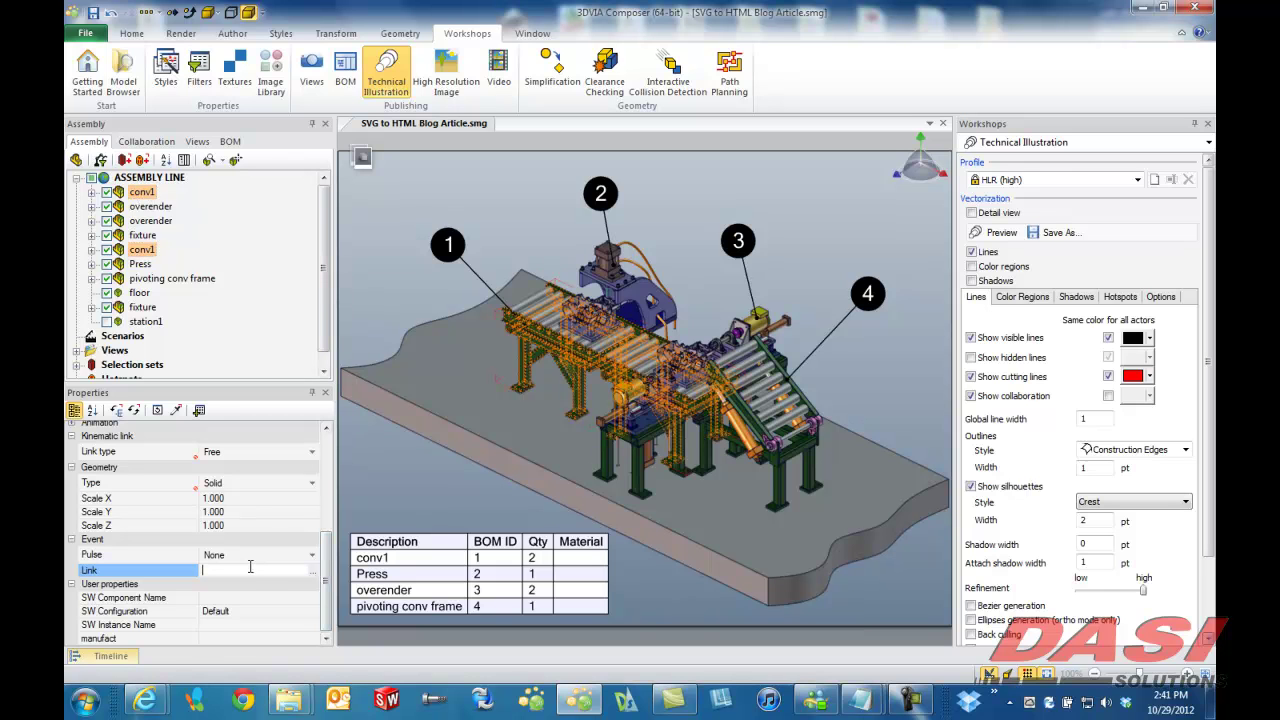
text(Common Hold)
- Clear the selection and update the Main view to keep the new links
click(386, 215)
click(197, 141)
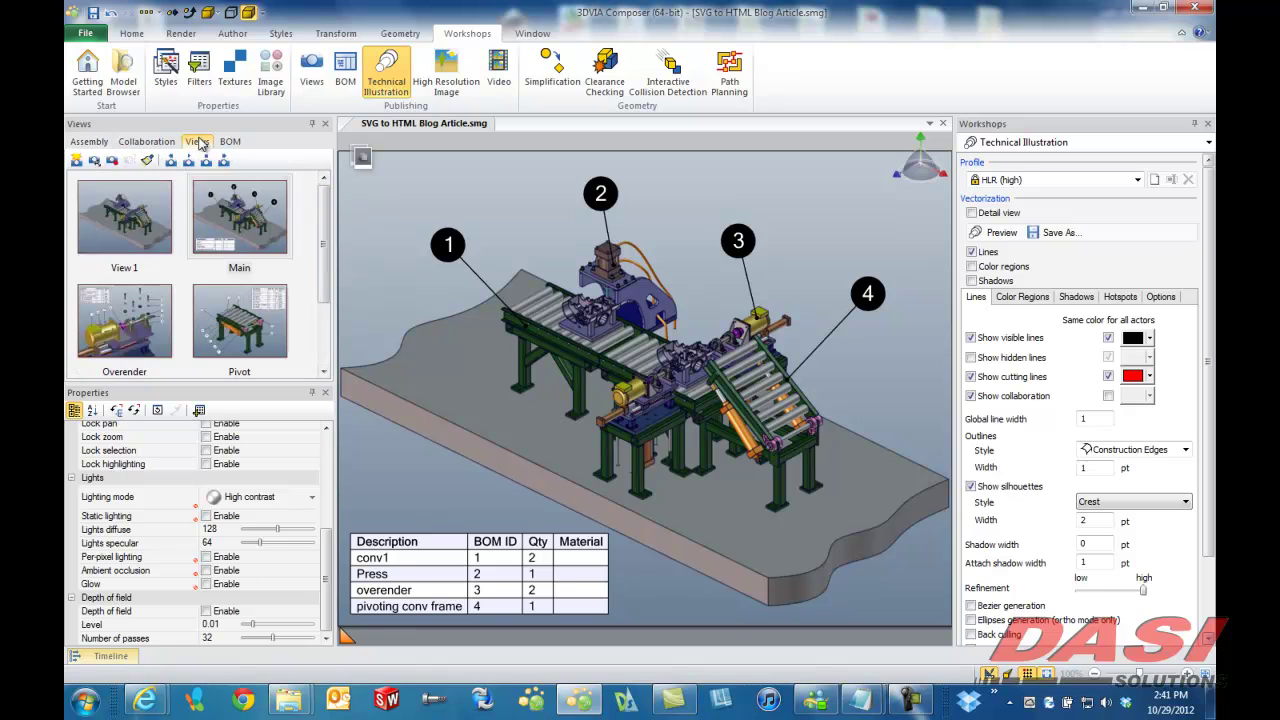
drag(237, 180, 236, 207)
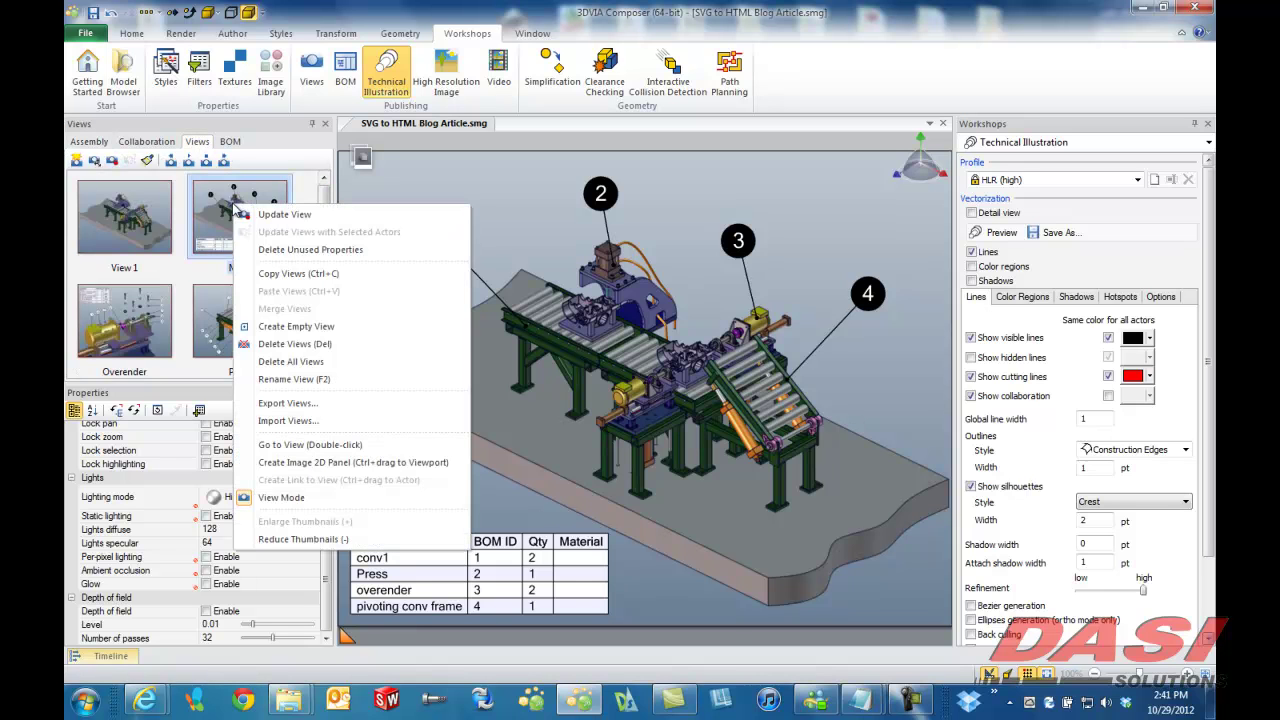
click(280, 214)
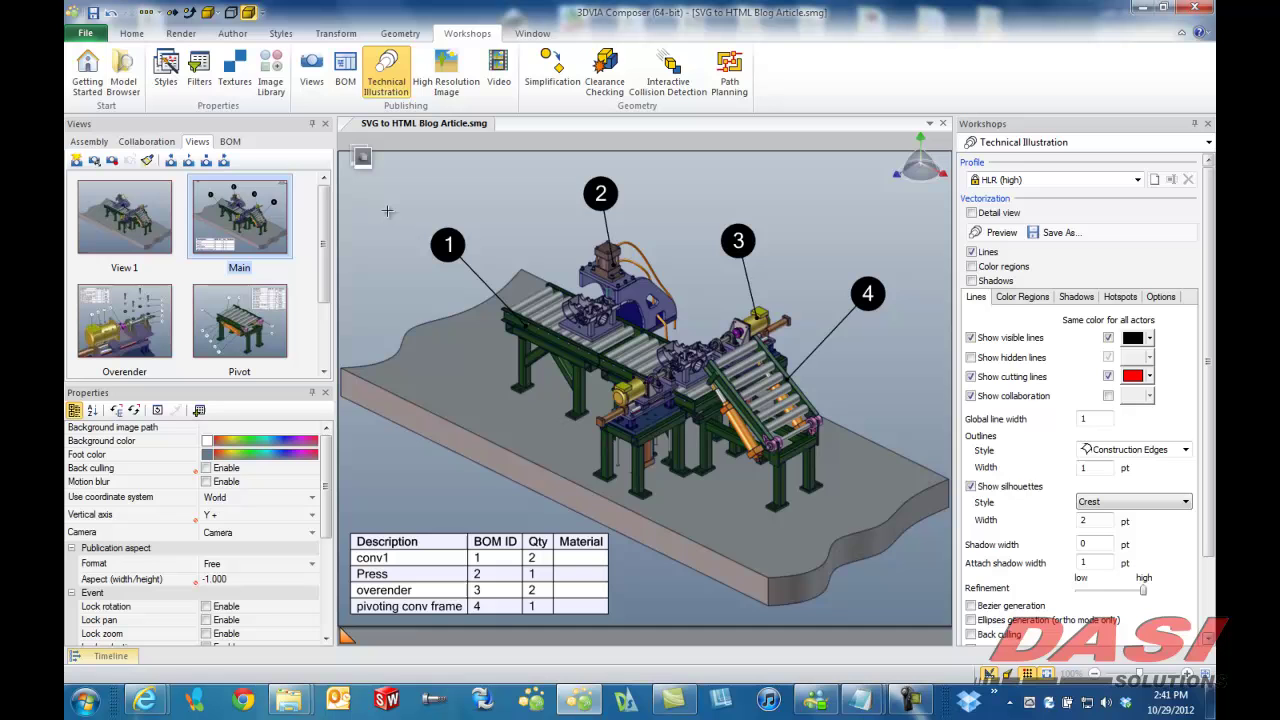
- Check that the left conveyor frame links to Conveyor.html, then deselect it
click(526, 355)
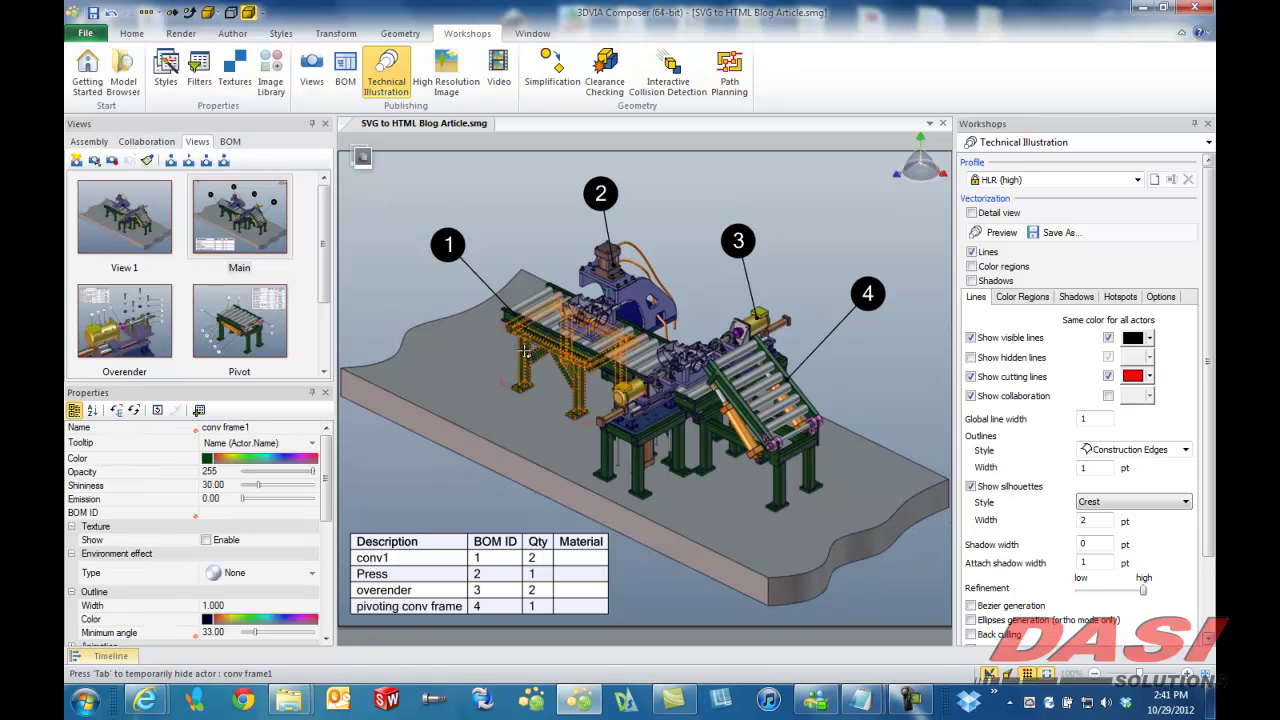
mouse_move(326, 460)
mouse_down()
mouse_move(344, 577)
mouse_move(331, 458)
mouse_up()
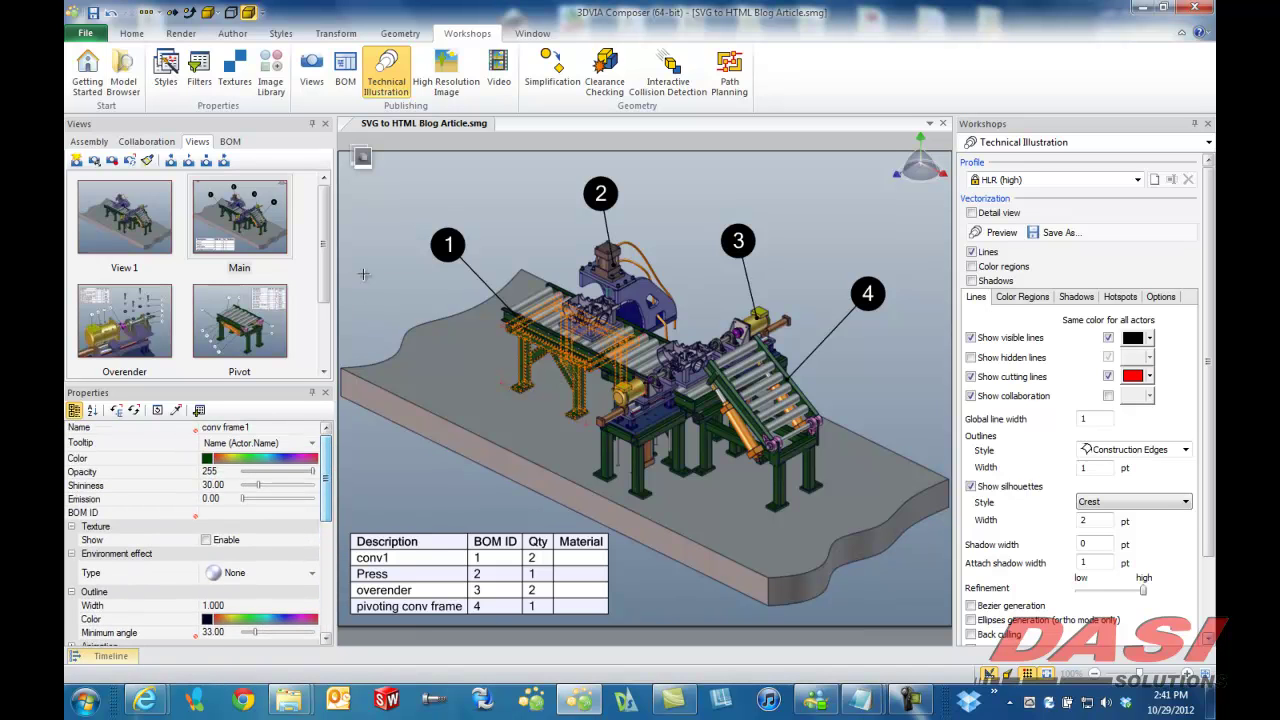
click(392, 195)
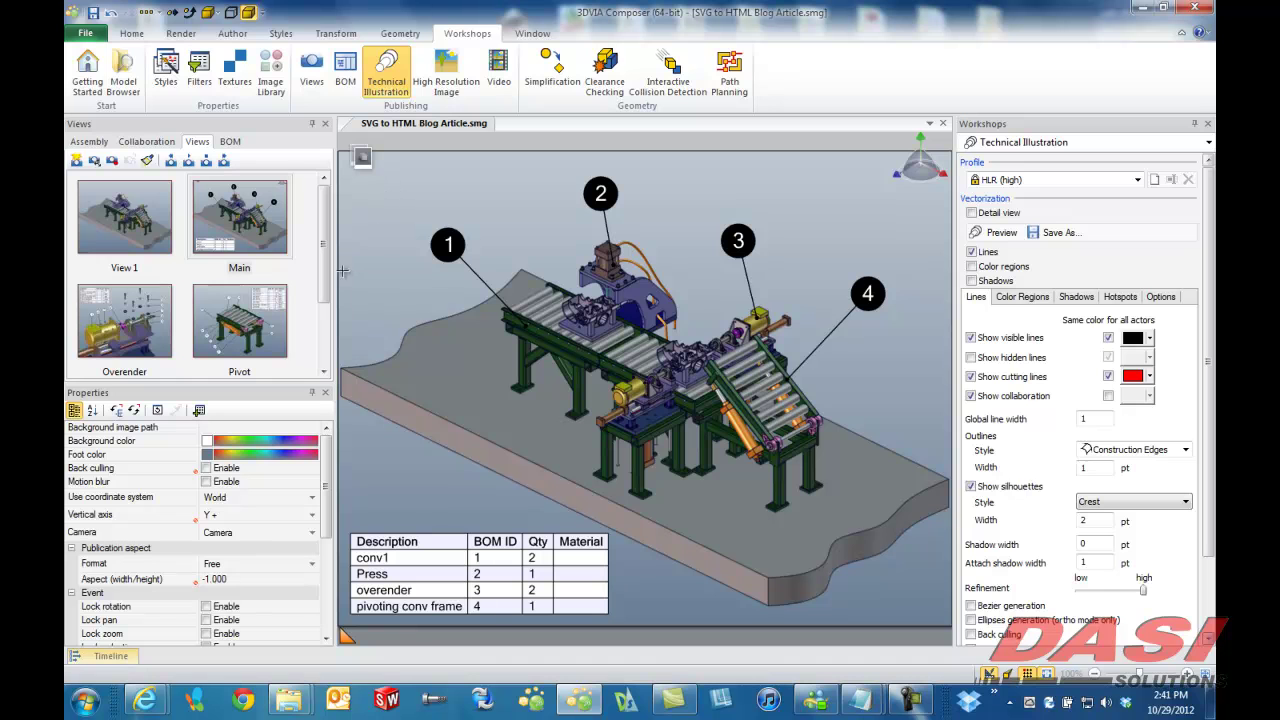
- In the Pivot view, add a 2D text label 'Back to Main Assembly' at the top-left
scroll(272, 282, down, 3)
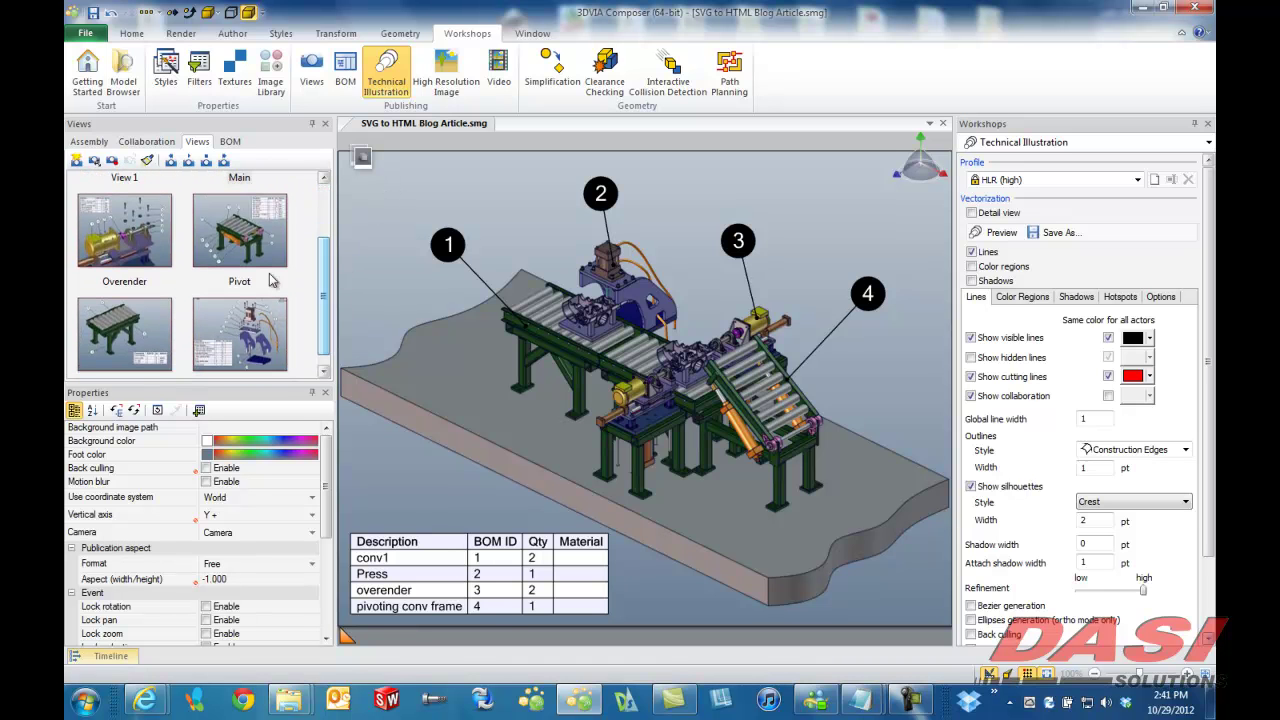
click(221, 212)
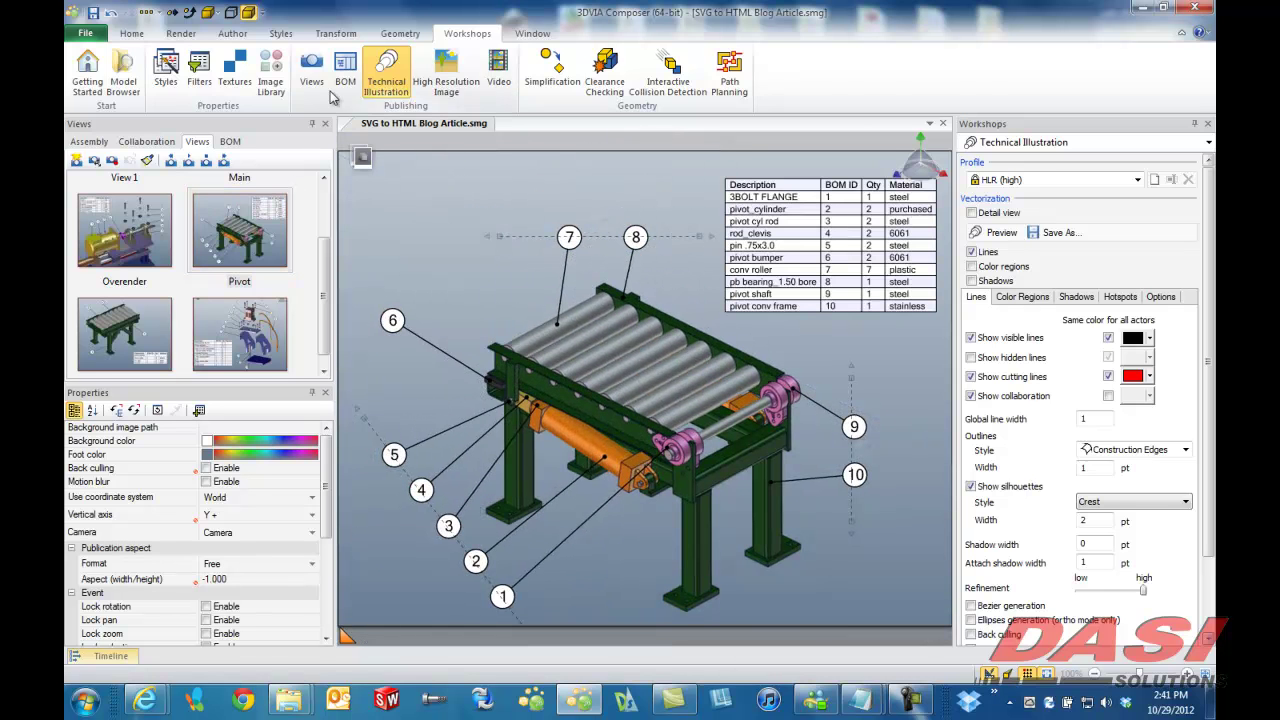
click(232, 33)
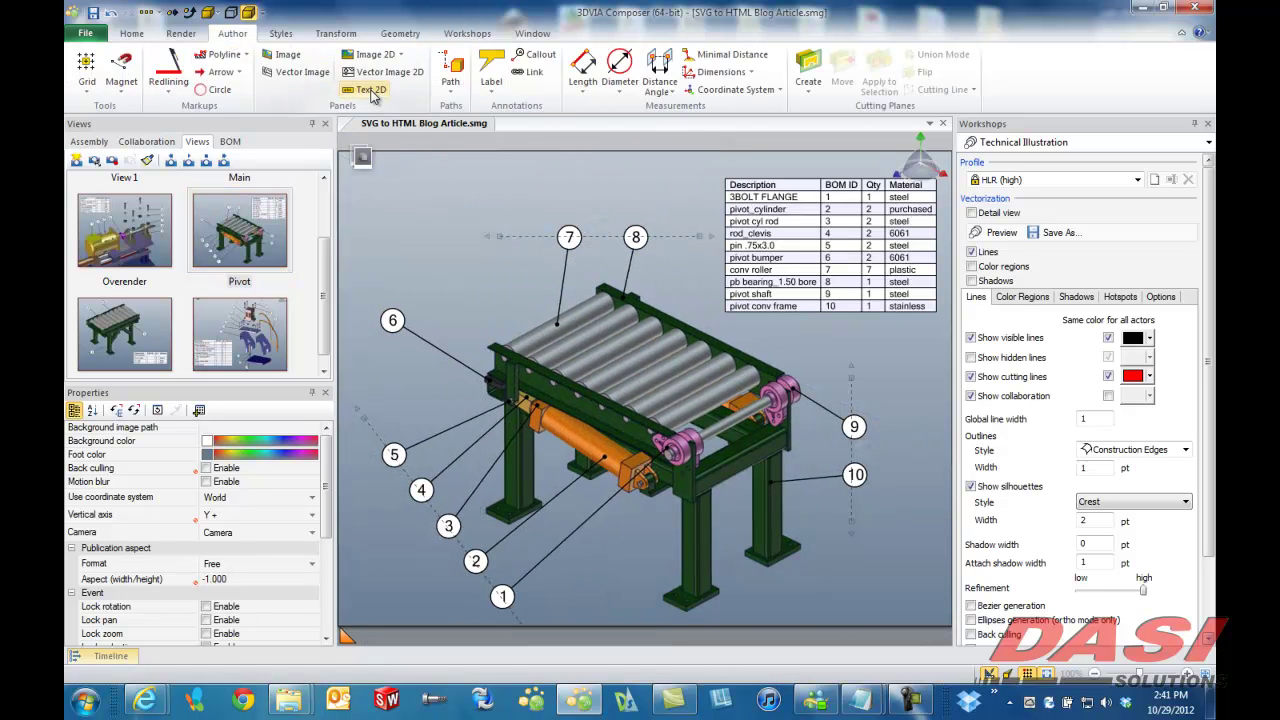
click(371, 90)
click(380, 186)
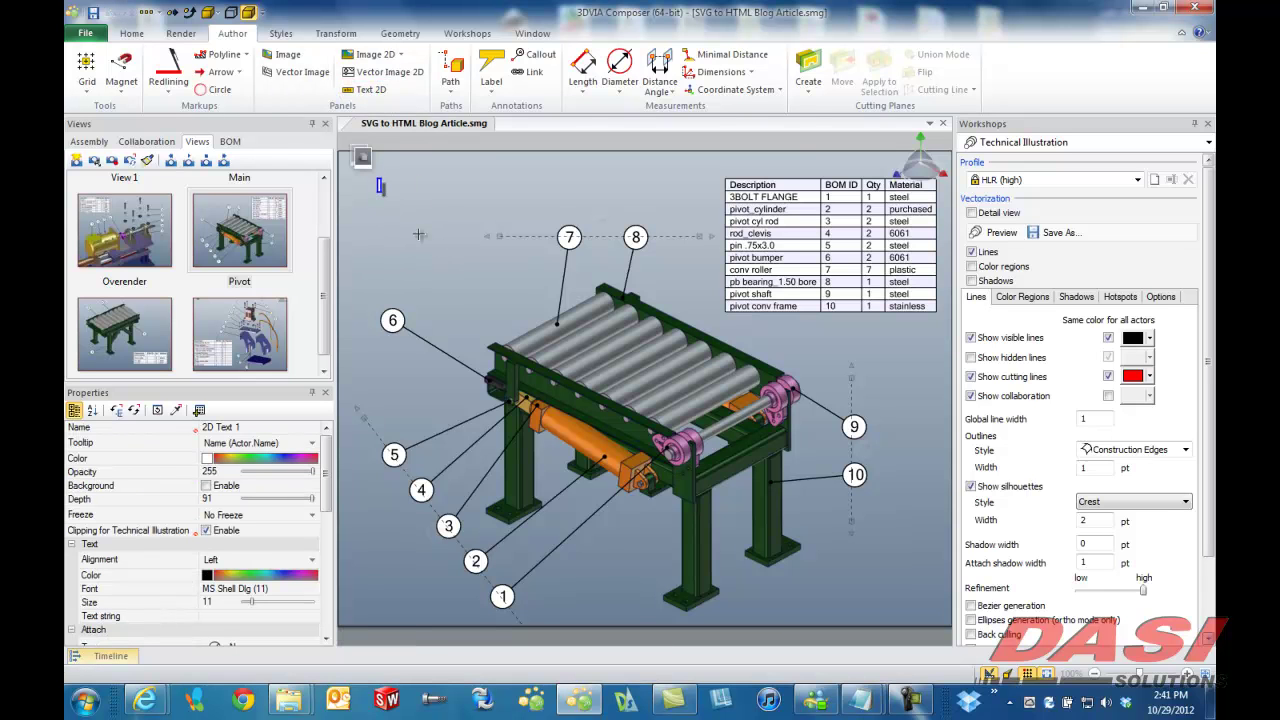
text(Back to Main)
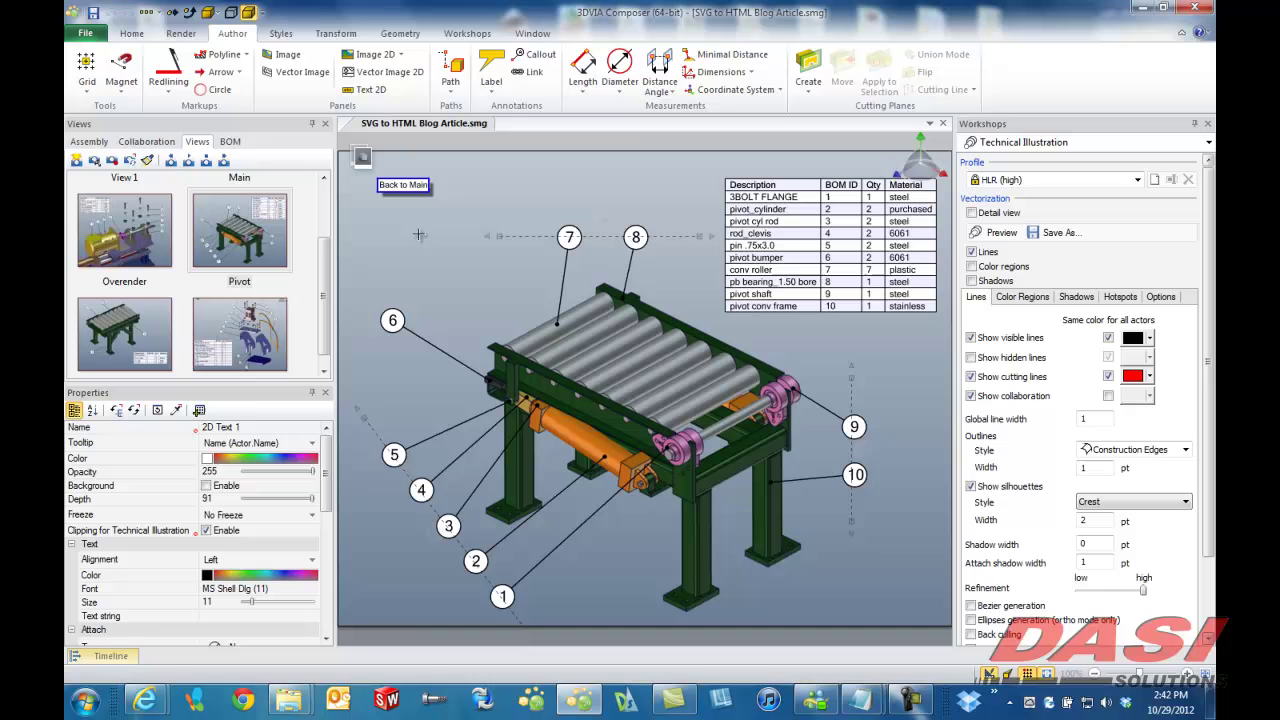
text( Assembly)
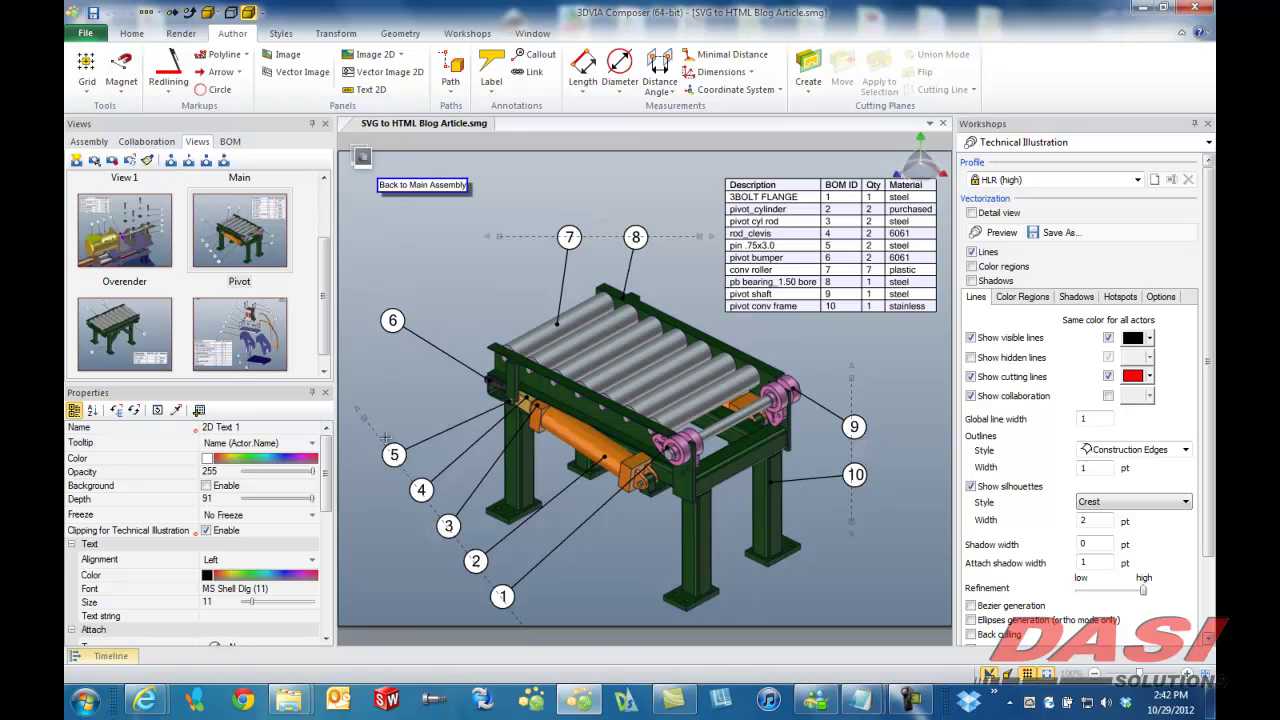
- Set the label's Link property to Main.html copied from the navigation notes
scroll(290, 500, down, 2)
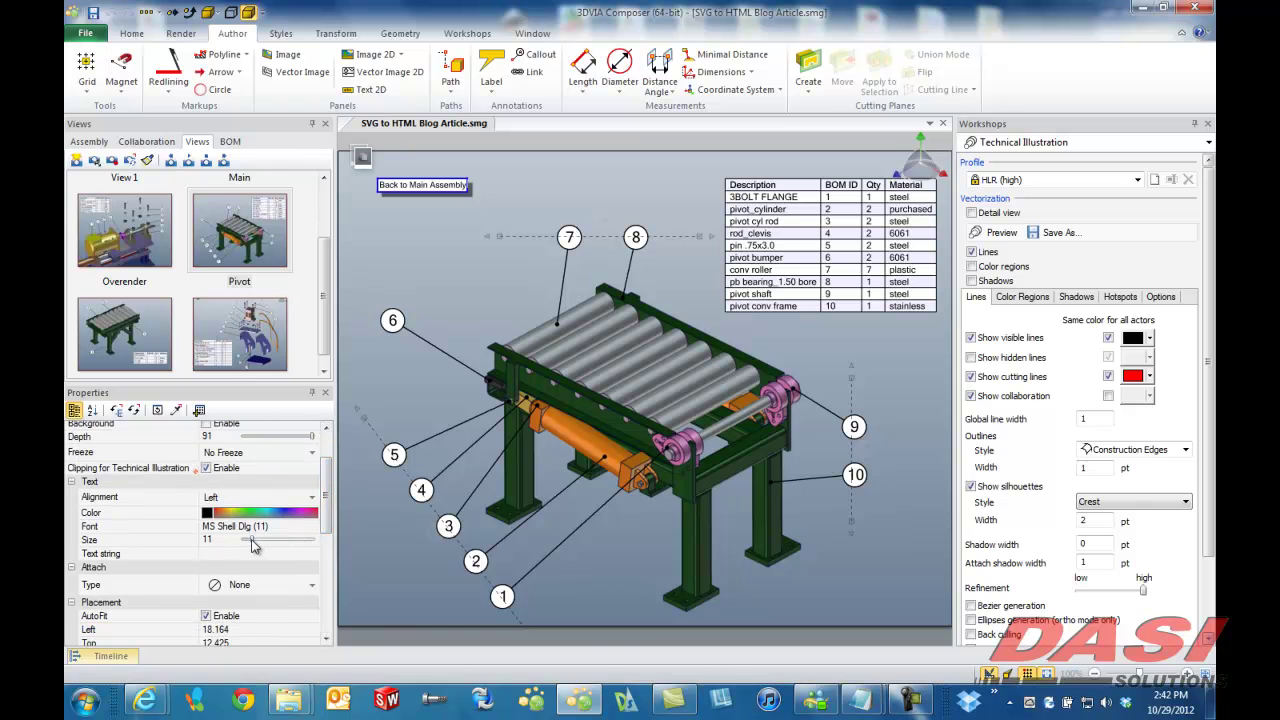
drag(252, 540, 262, 541)
drag(325, 513, 325, 598)
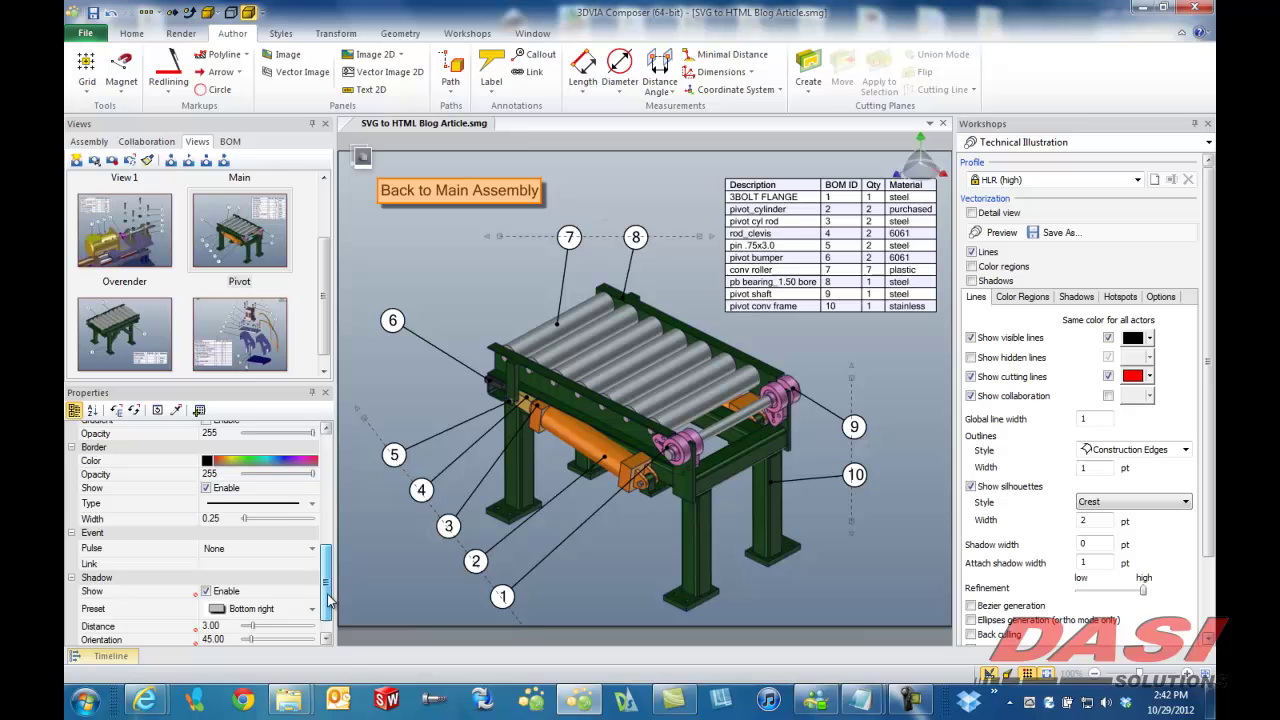
click(232, 563)
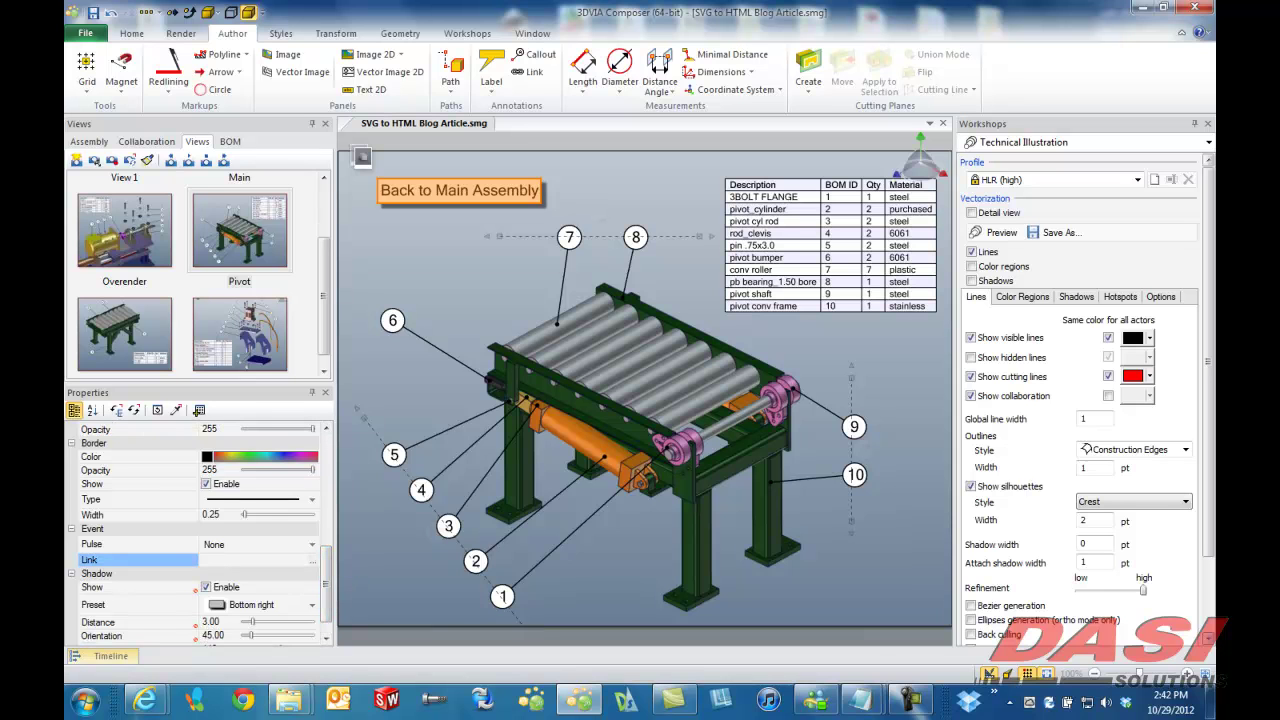
mouse_move(858, 700)
click(810, 625)
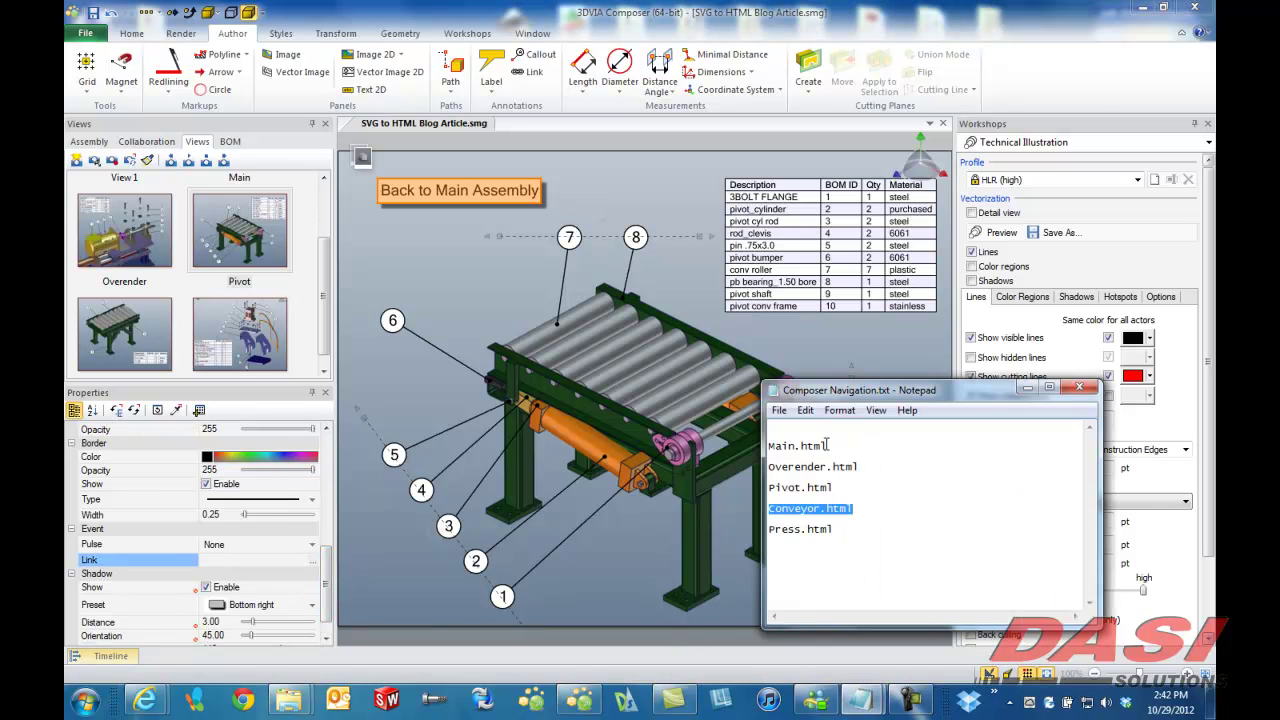
drag(828, 446, 767, 446)
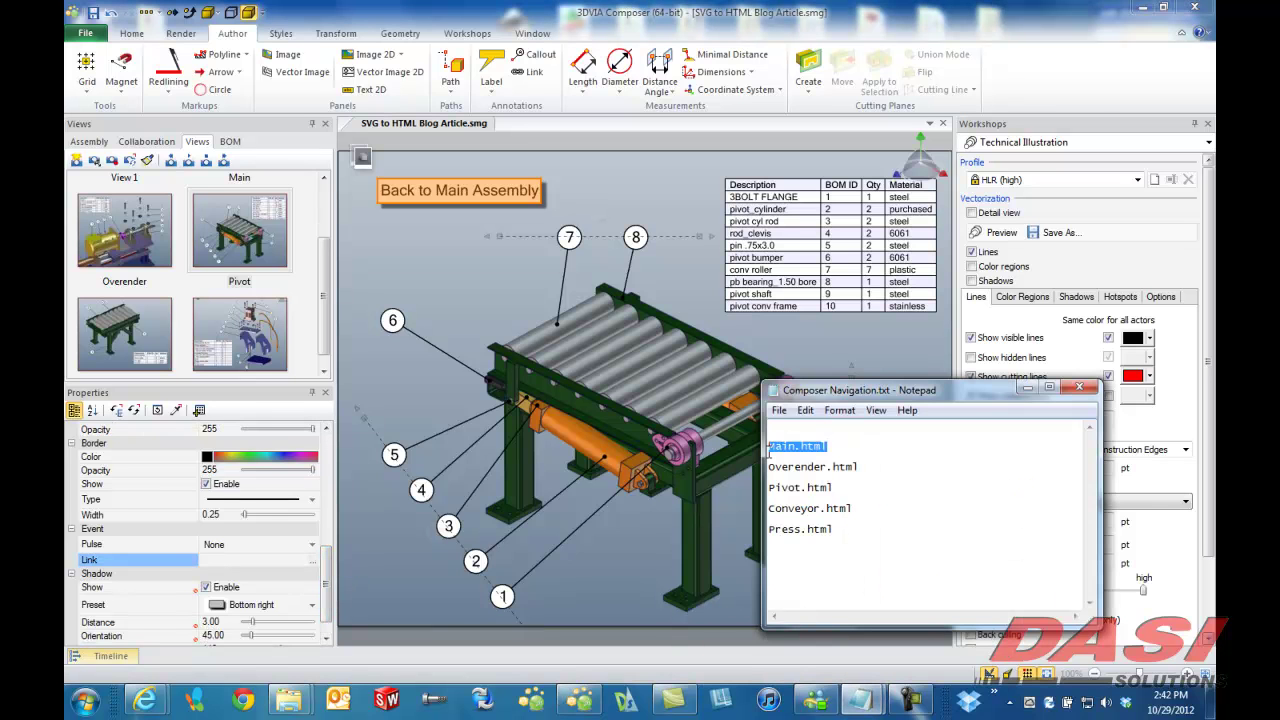
click(237, 560)
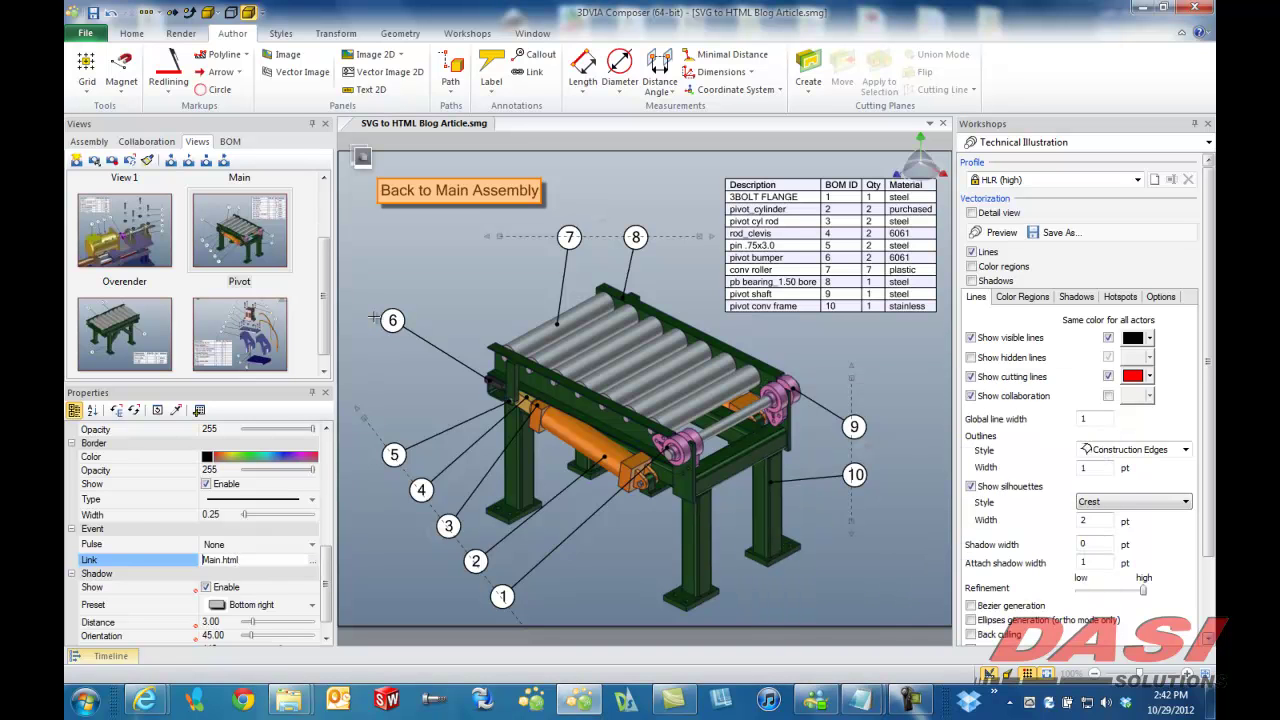
click(405, 262)
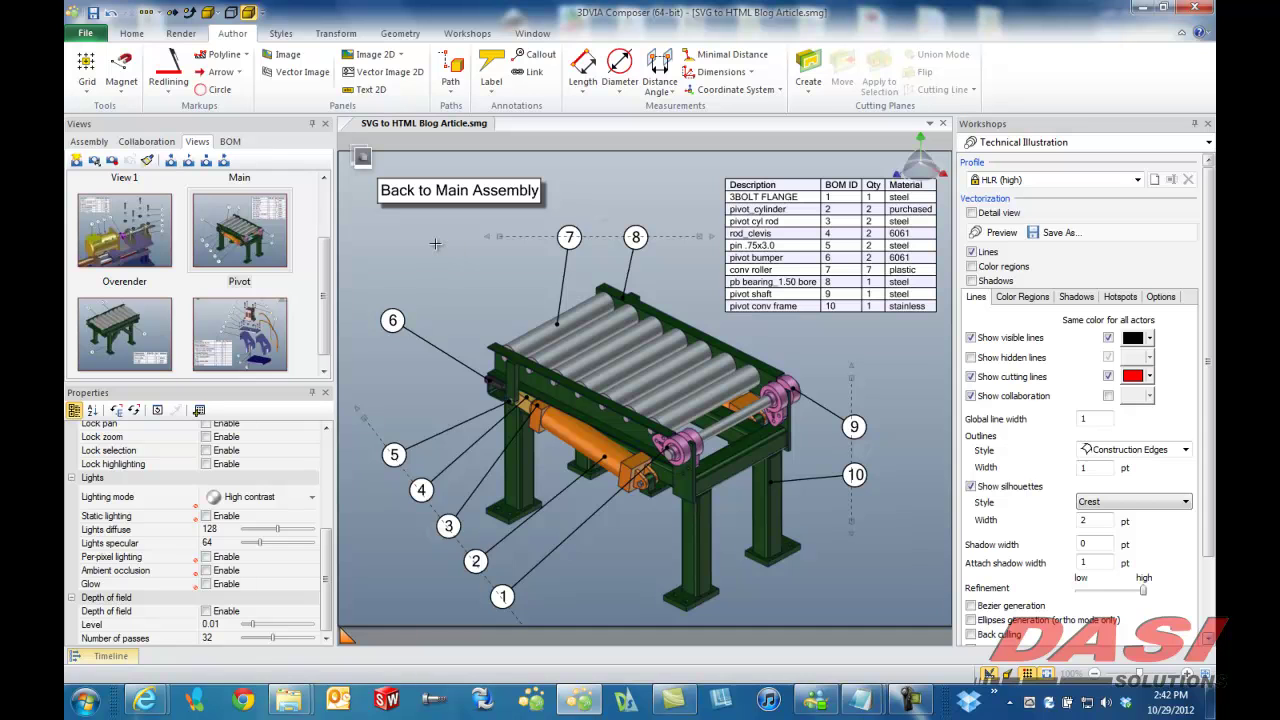
- Update the Pivot view, then add the Back to Main Assembly label to Overender and the other selected views
right_click(234, 223)
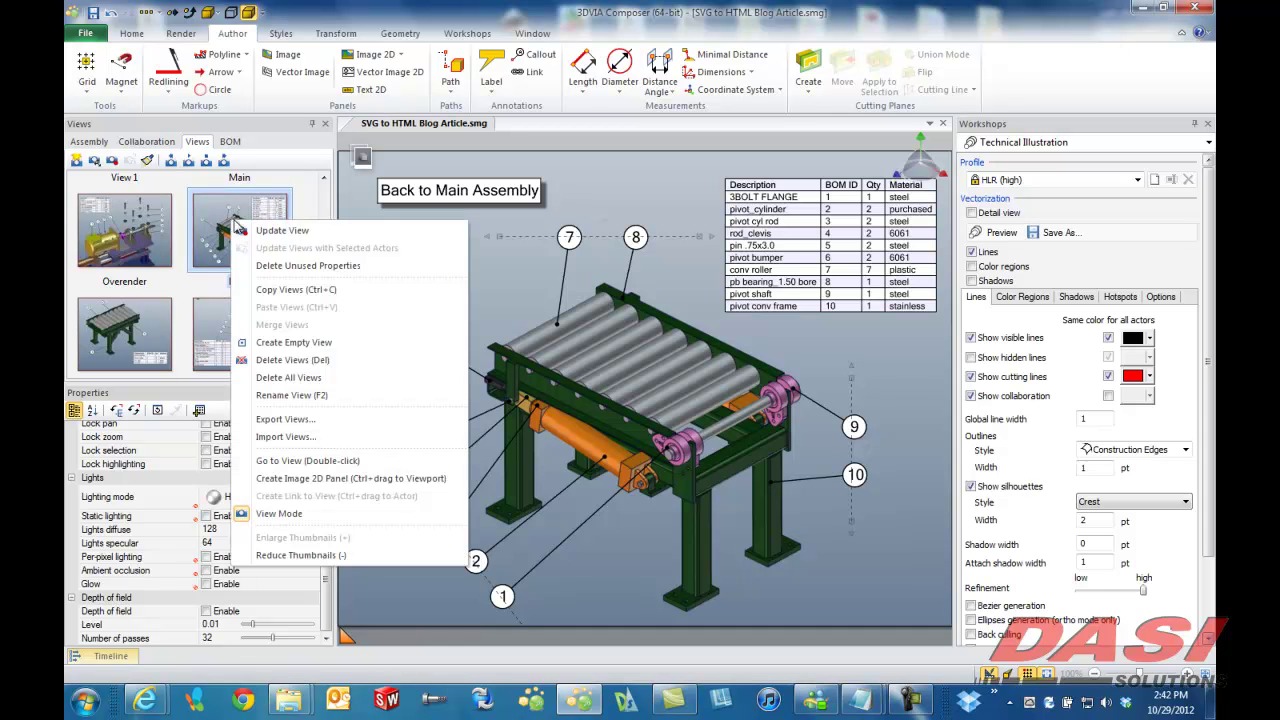
click(276, 232)
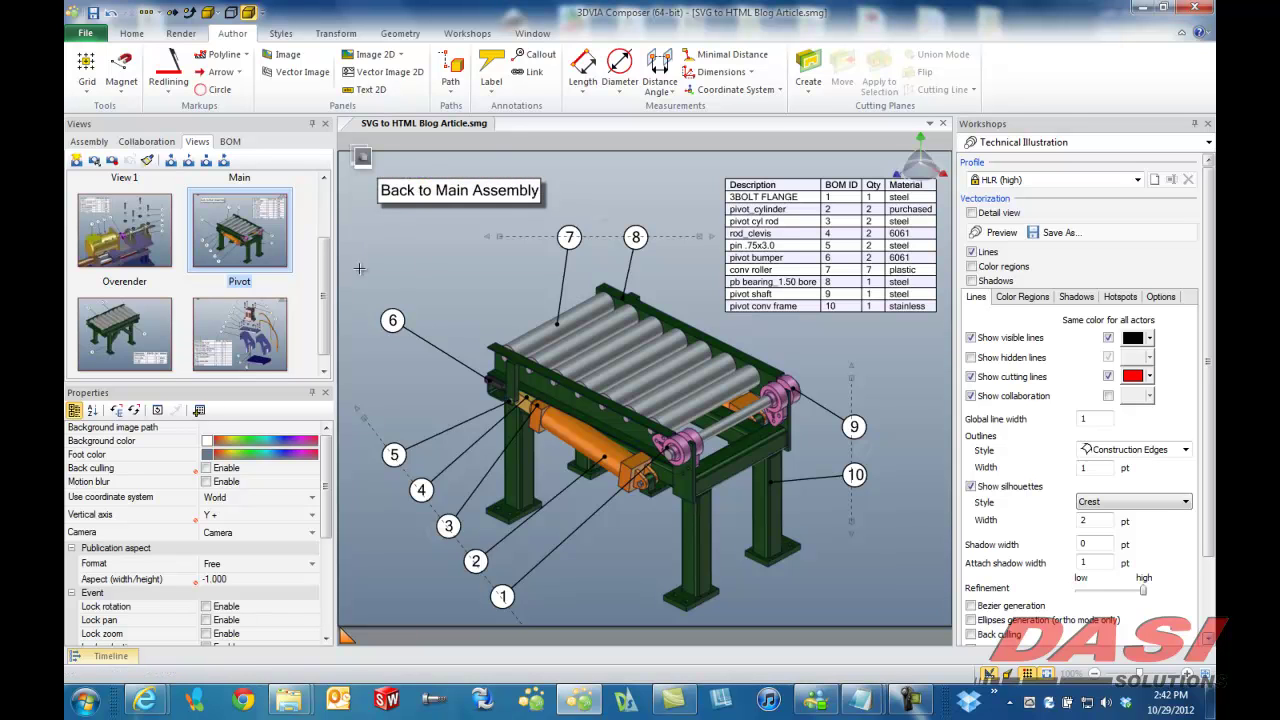
click(467, 199)
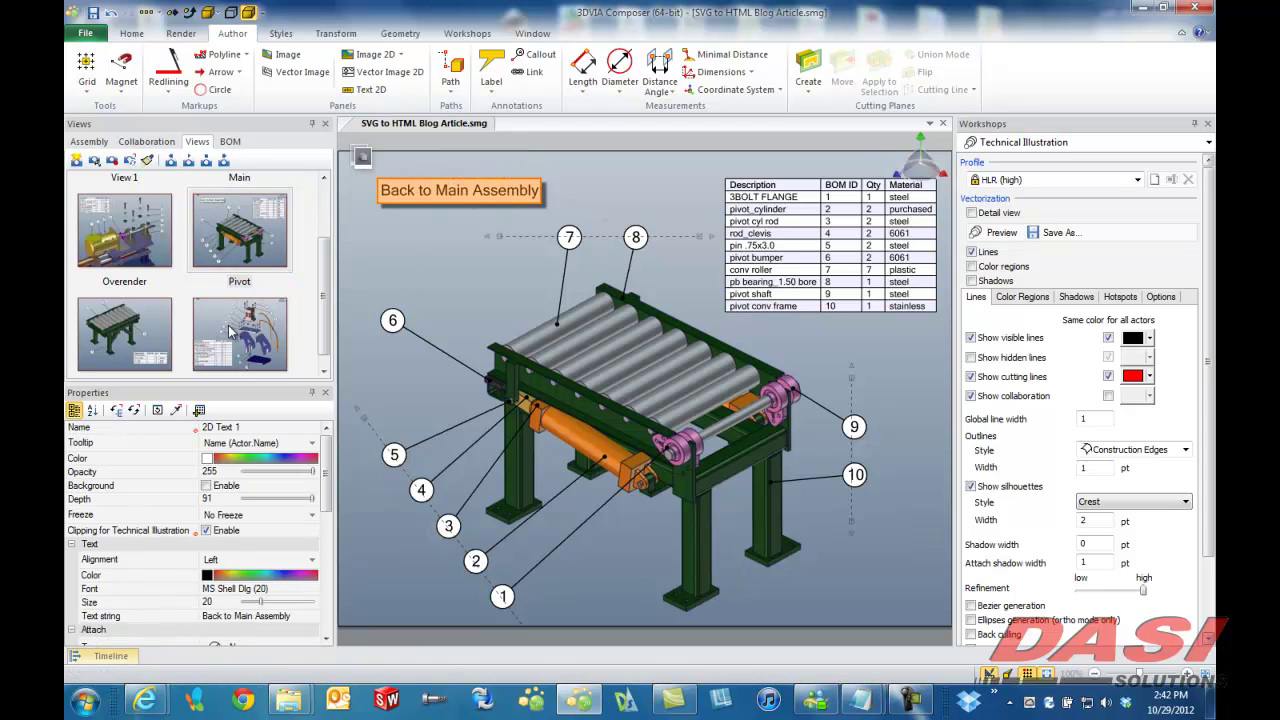
click(130, 242)
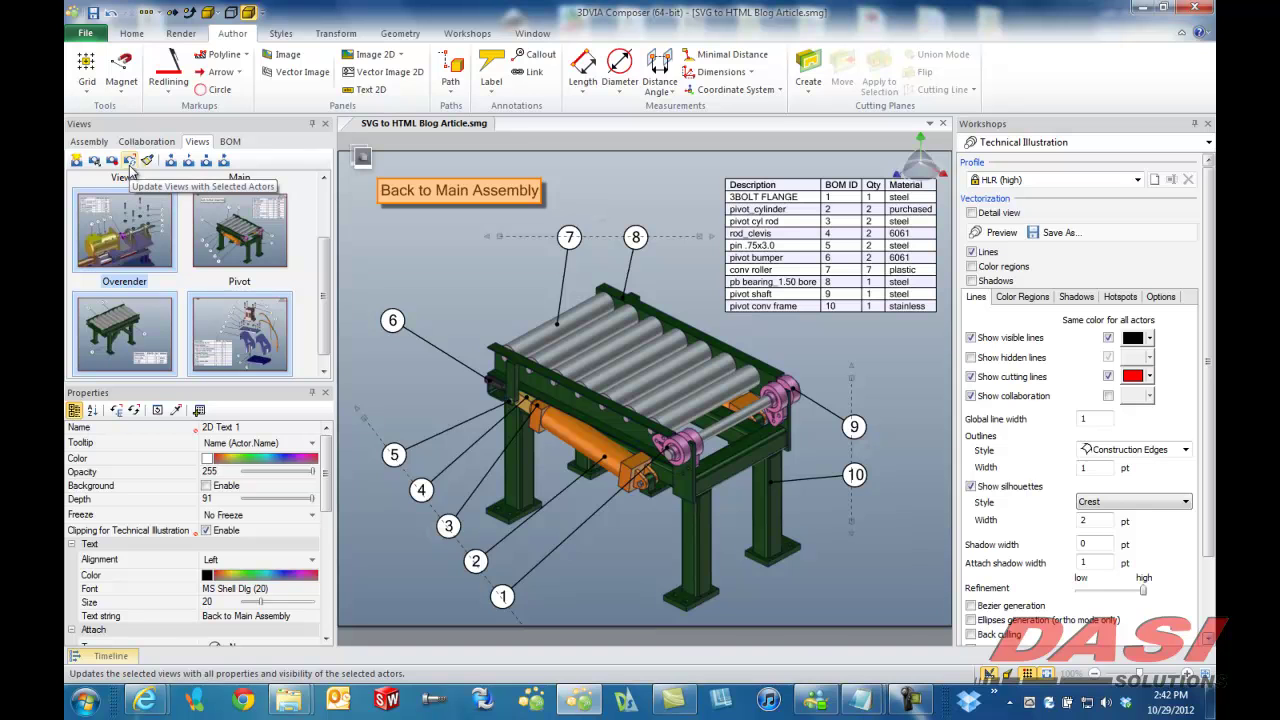
right_click(117, 218)
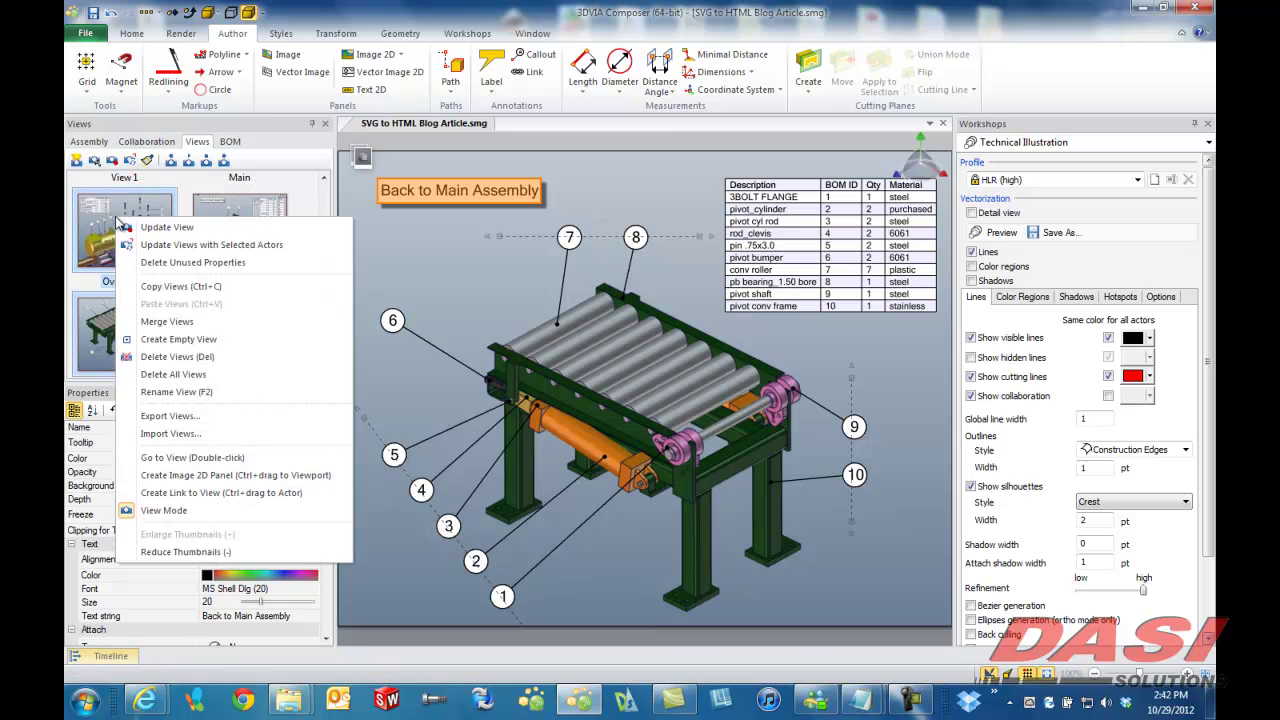
click(215, 246)
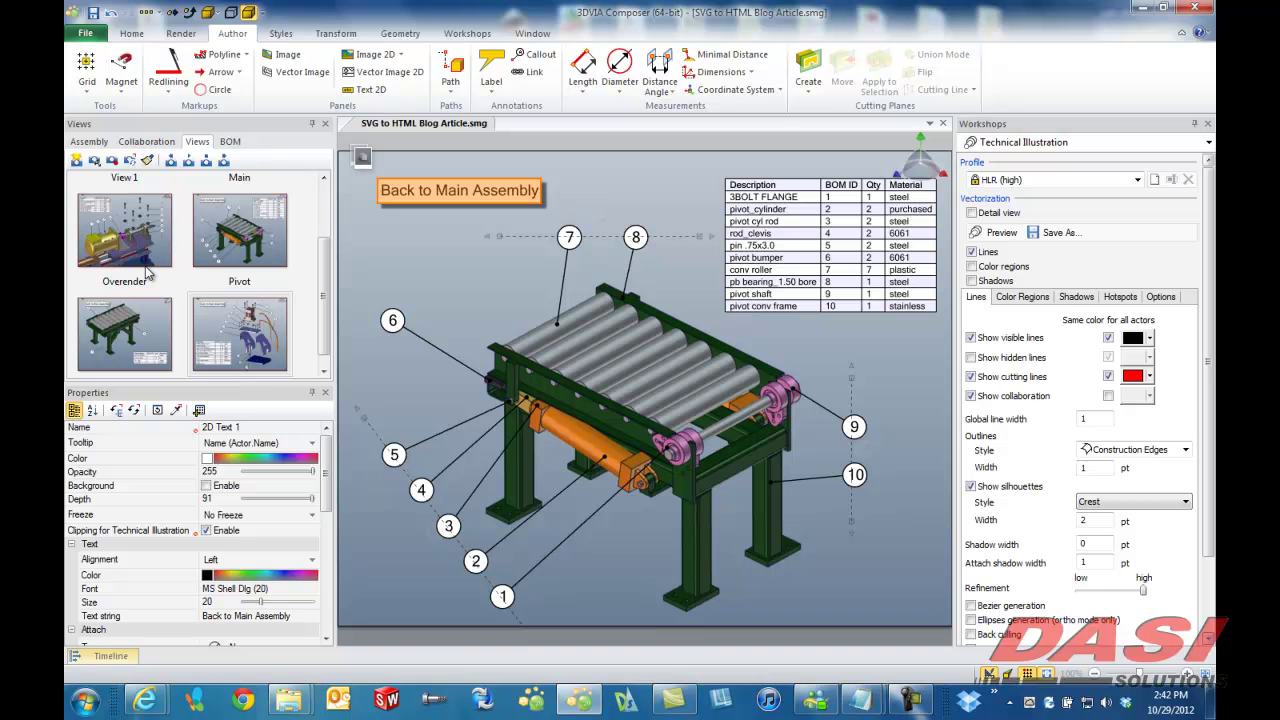
- In the conveyor view, move the Back to Main Assembly label to the upper right and update the view
click(185, 287)
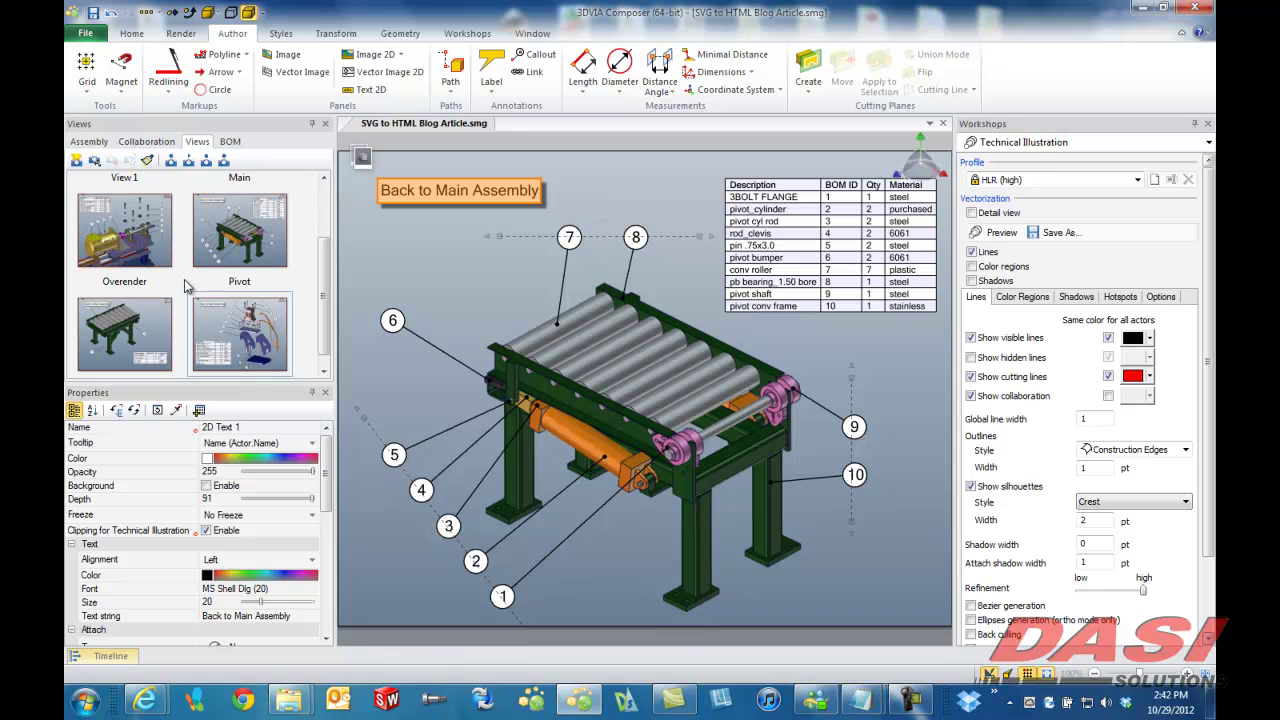
click(240, 312)
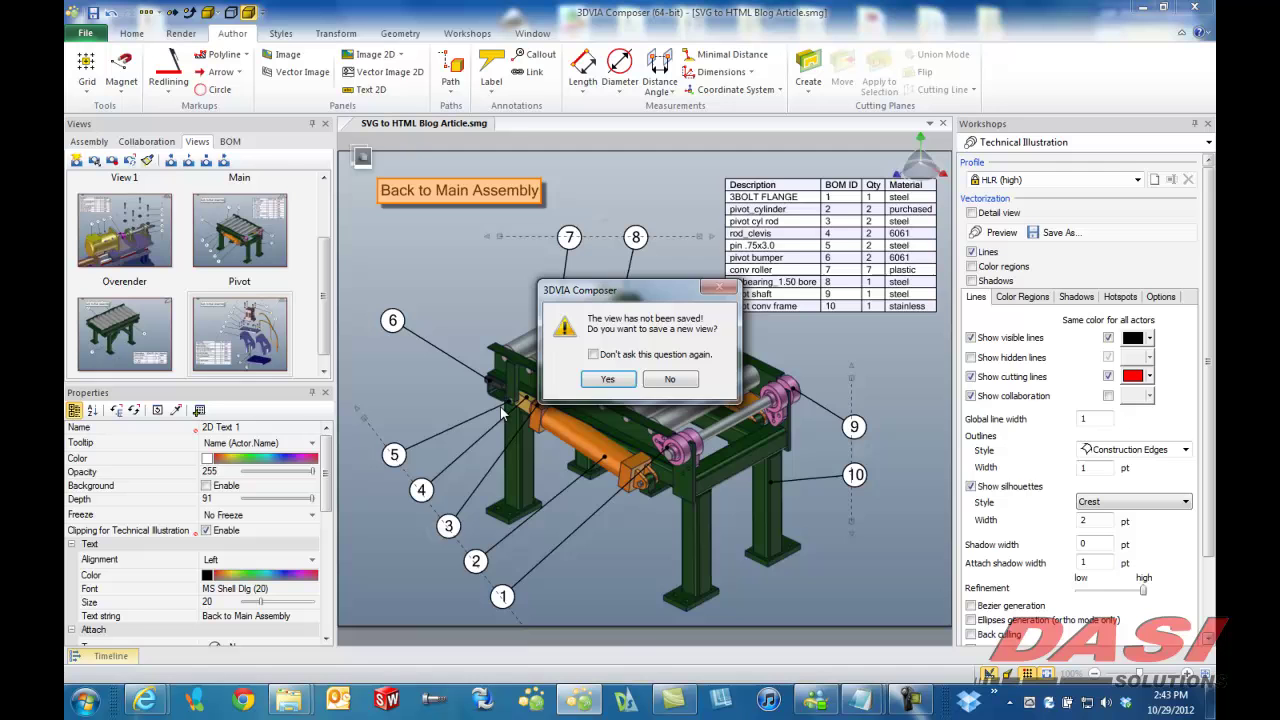
click(669, 380)
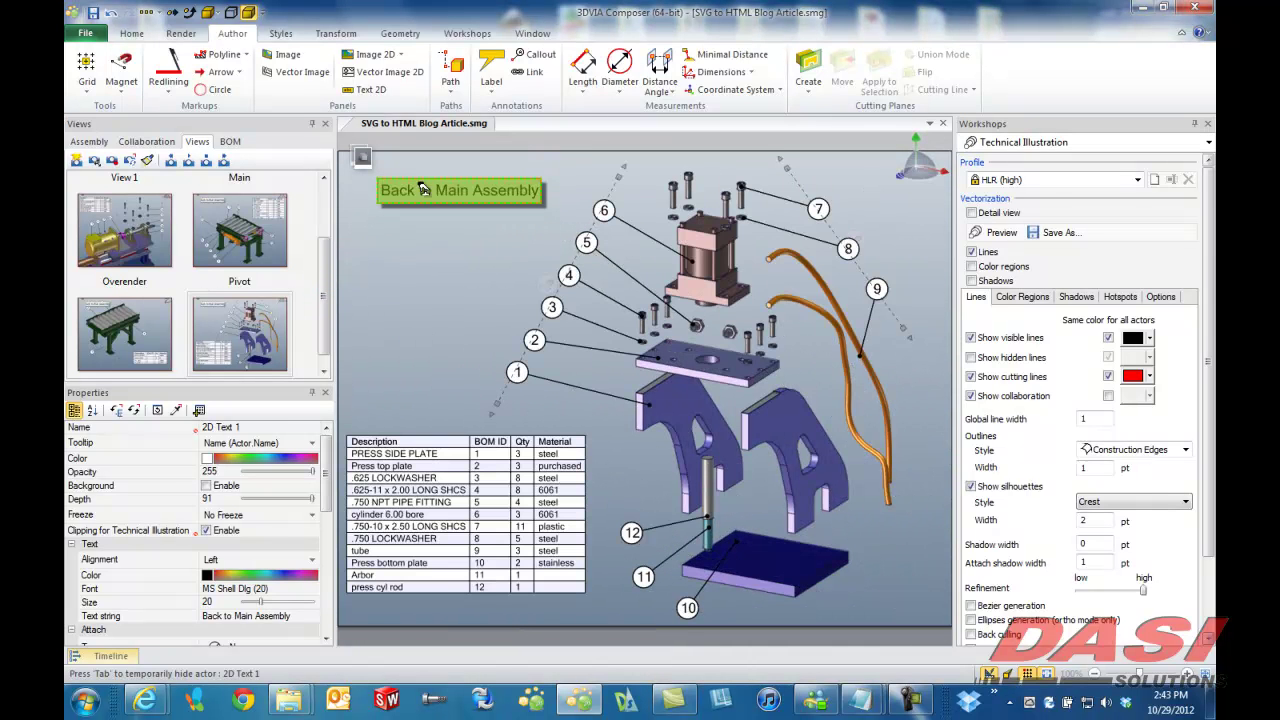
click(118, 315)
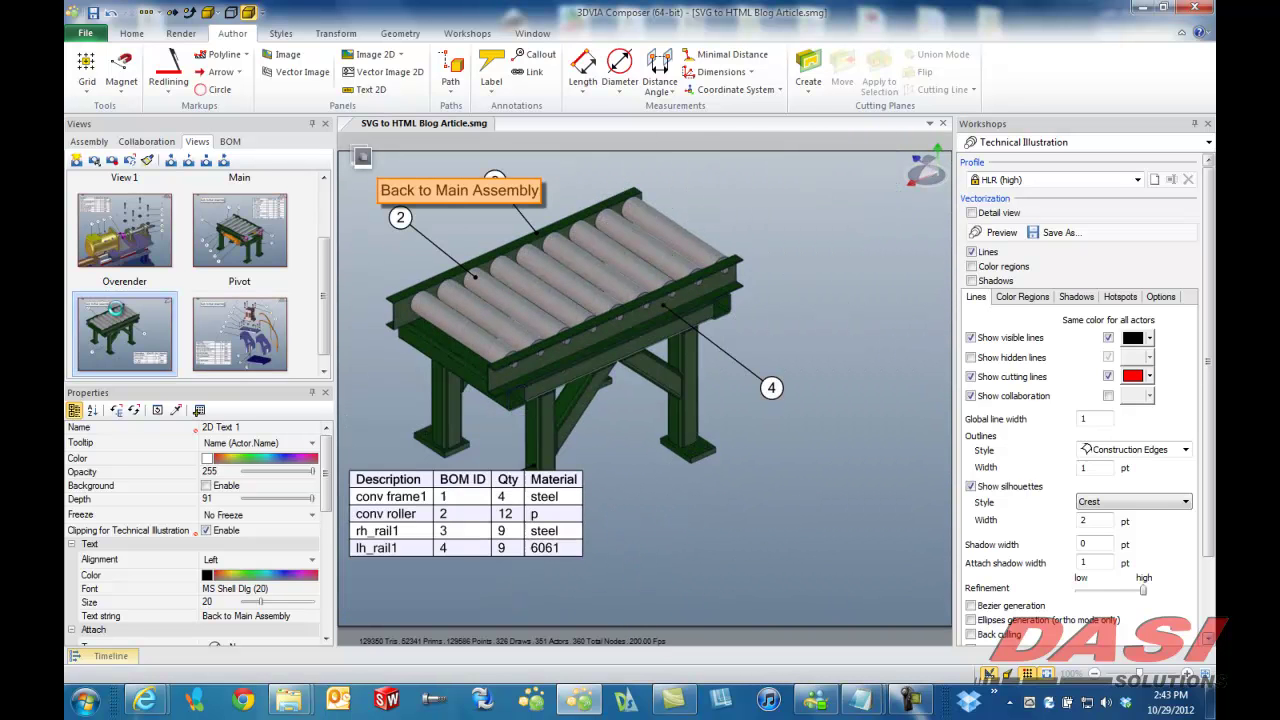
drag(440, 181, 791, 173)
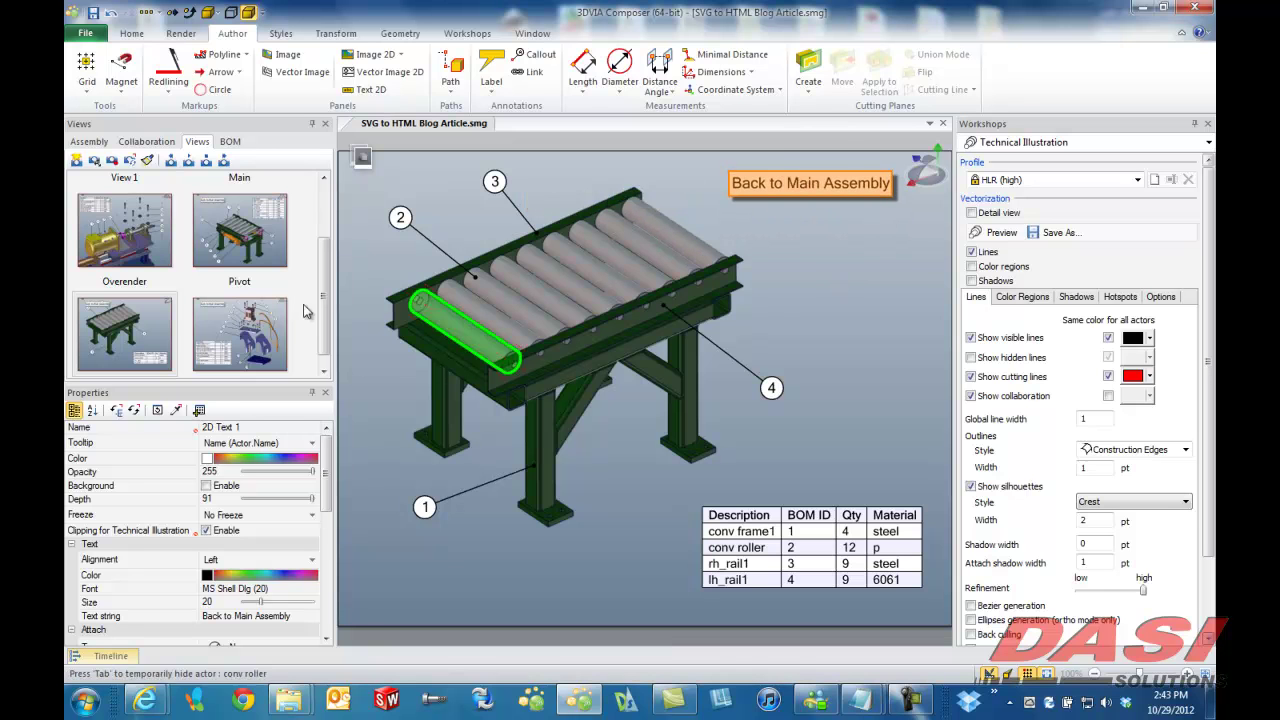
right_click(129, 320)
click(145, 323)
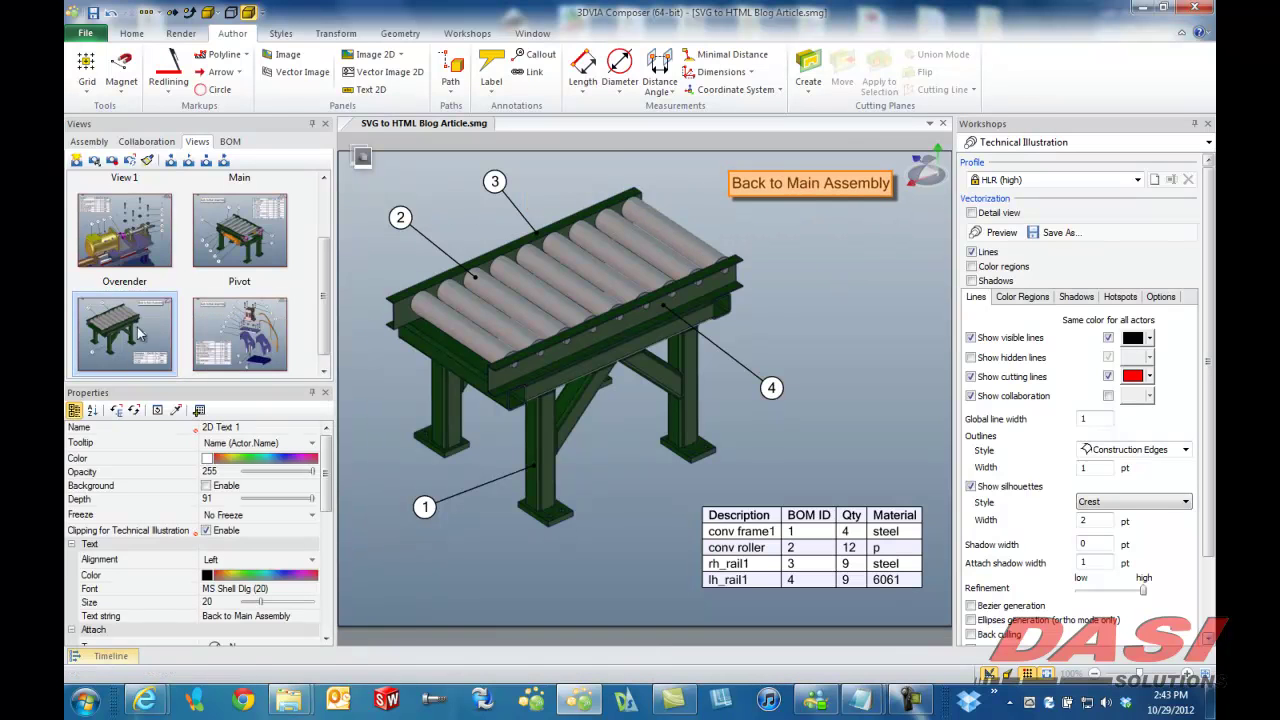
- In the Overender view, shift the BOM table right, place the label top-centre, and update the view
click(122, 240)
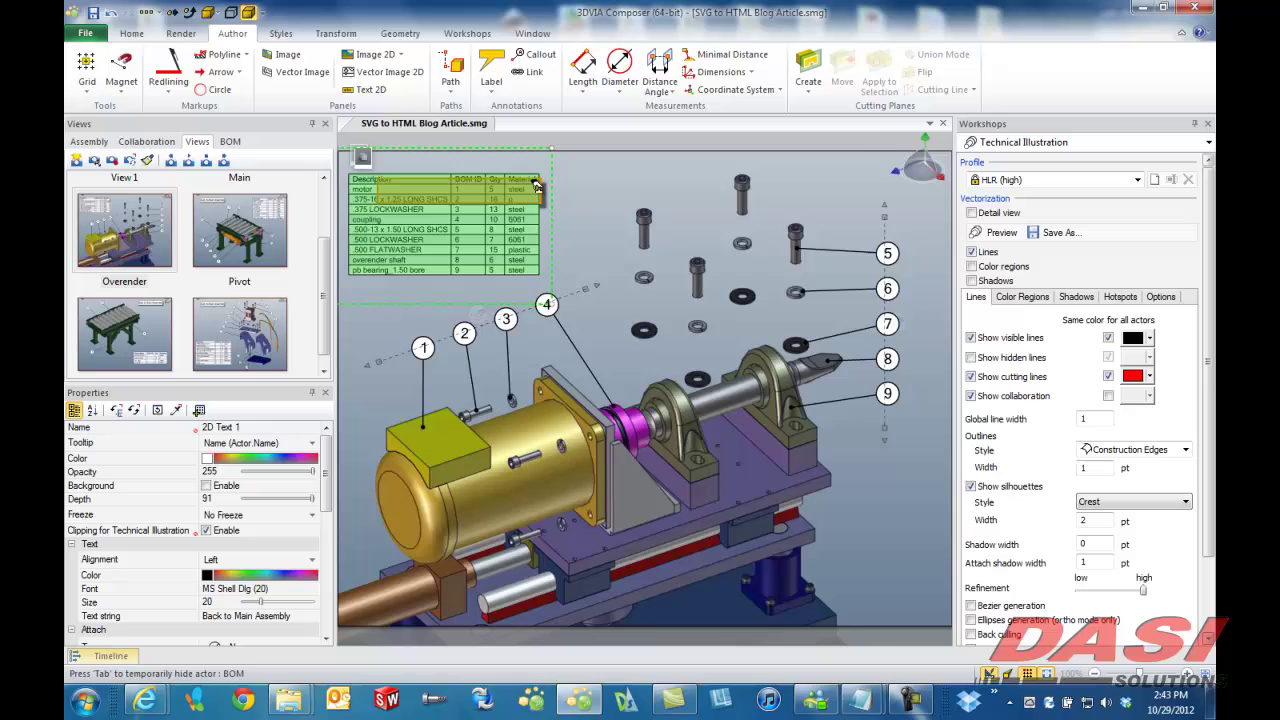
drag(462, 186, 505, 185)
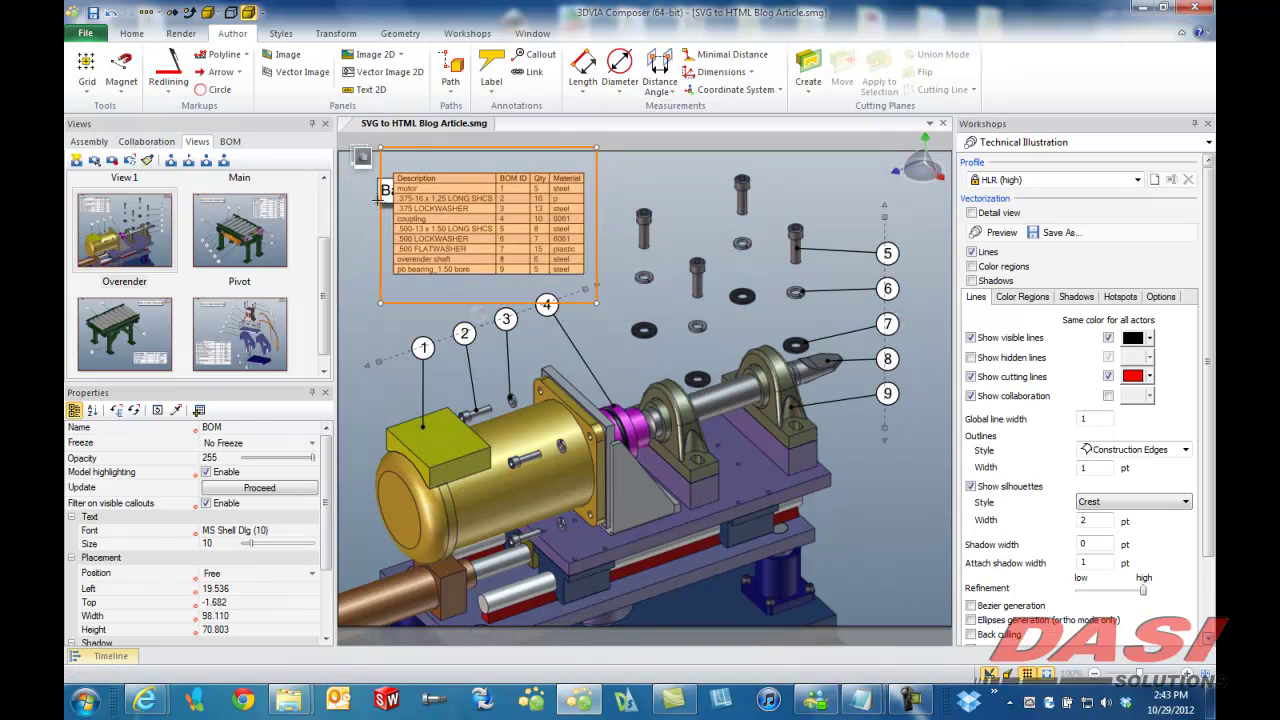
drag(378, 198, 725, 141)
click(390, 176)
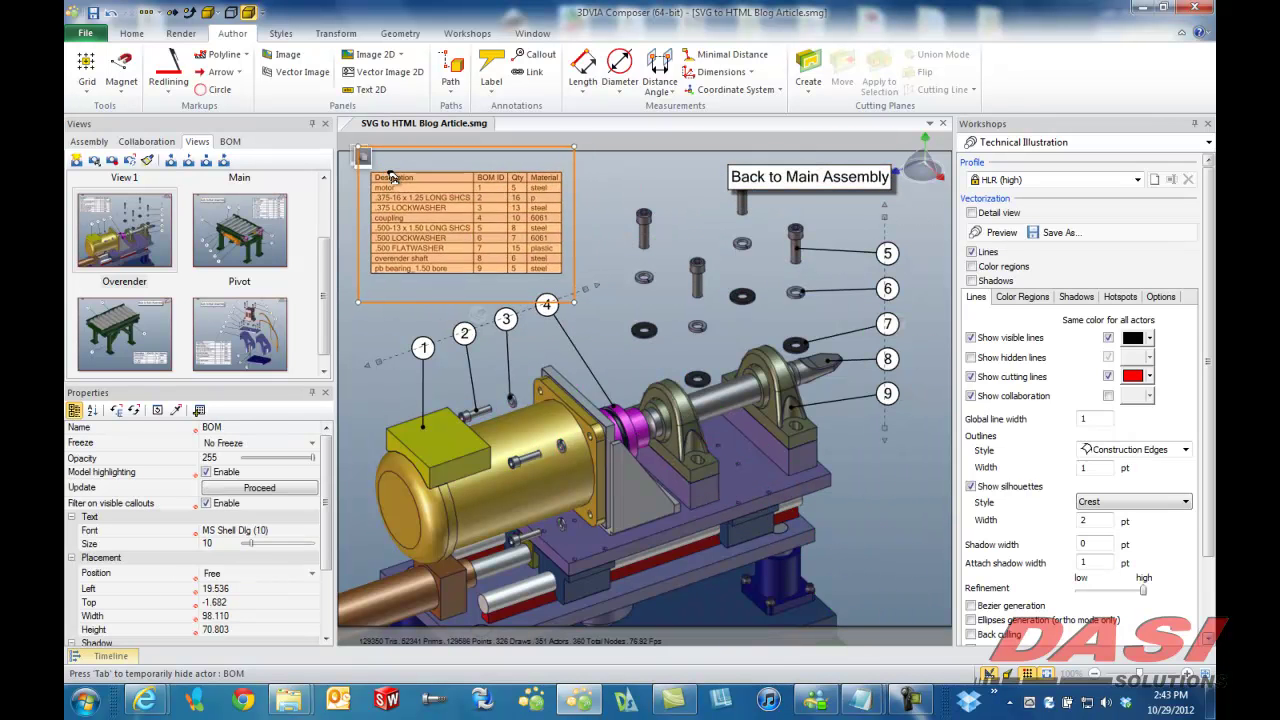
drag(390, 176, 376, 180)
click(718, 170)
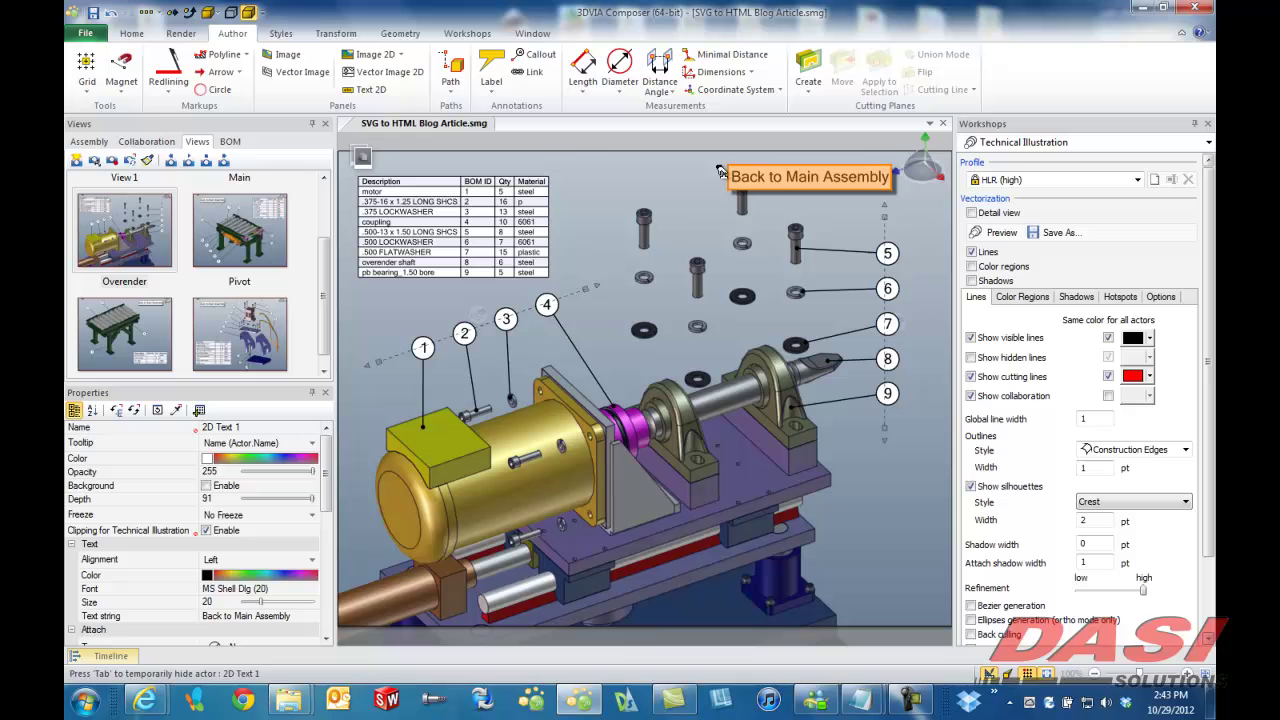
drag(718, 170, 543, 165)
click(796, 183)
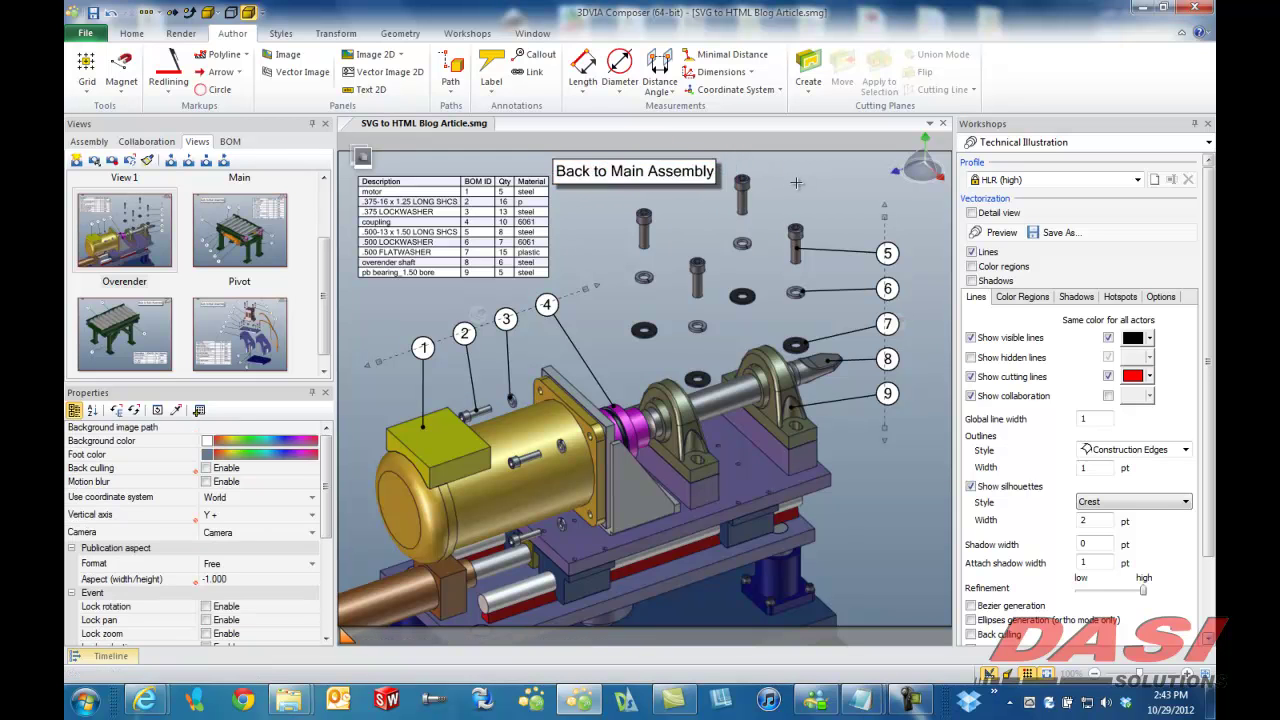
right_click(135, 230)
click(181, 232)
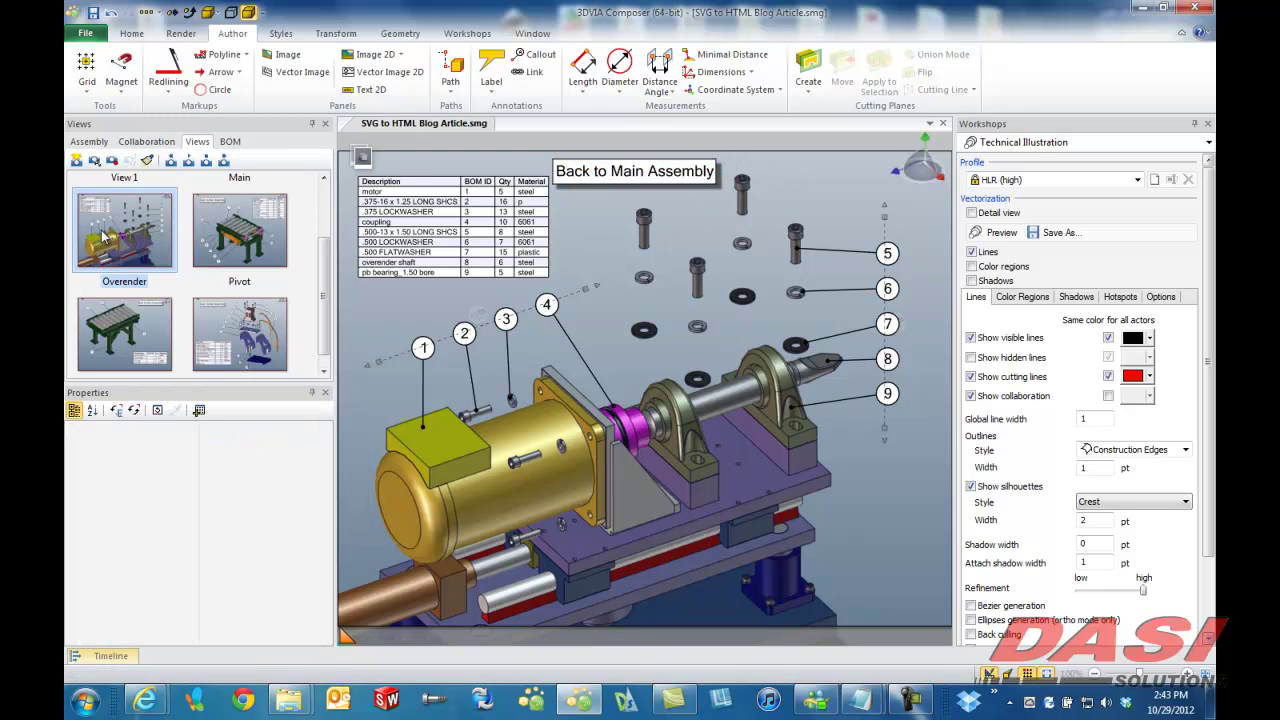
- Show the Main assembly view and enable Shadows in the Technical Illustration workshop
drag(324, 266, 332, 203)
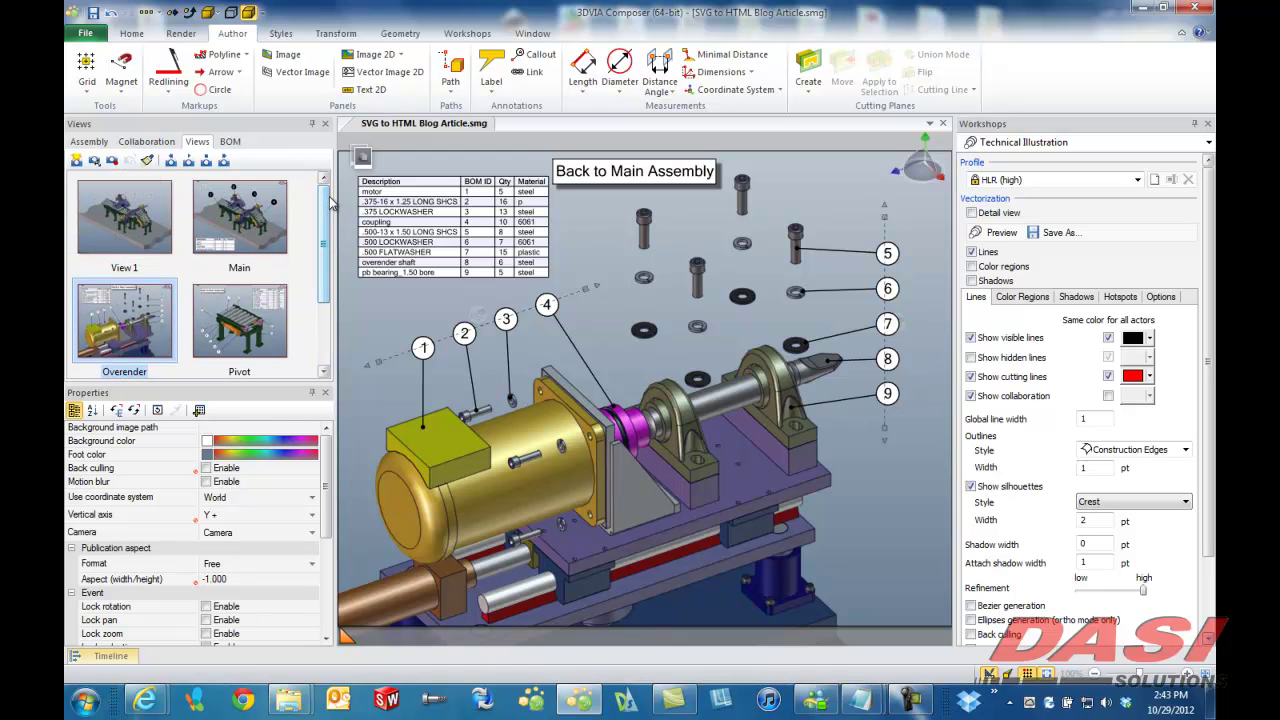
click(240, 205)
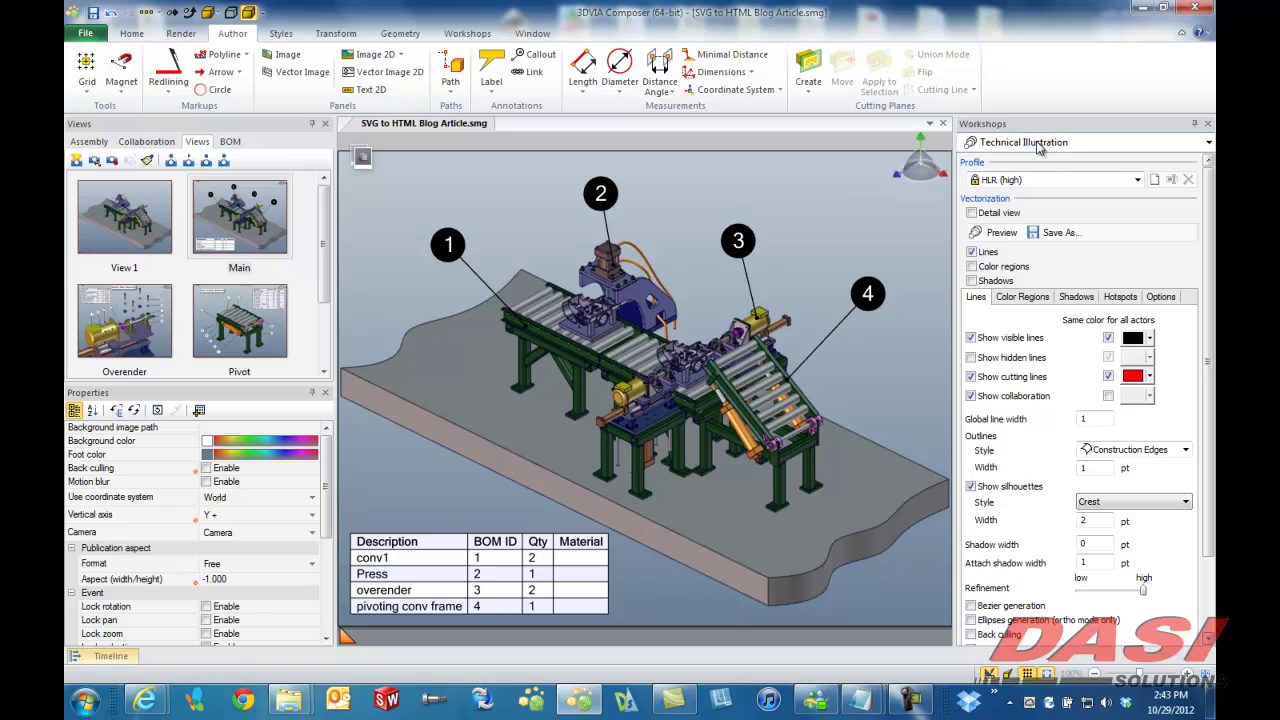
click(471, 36)
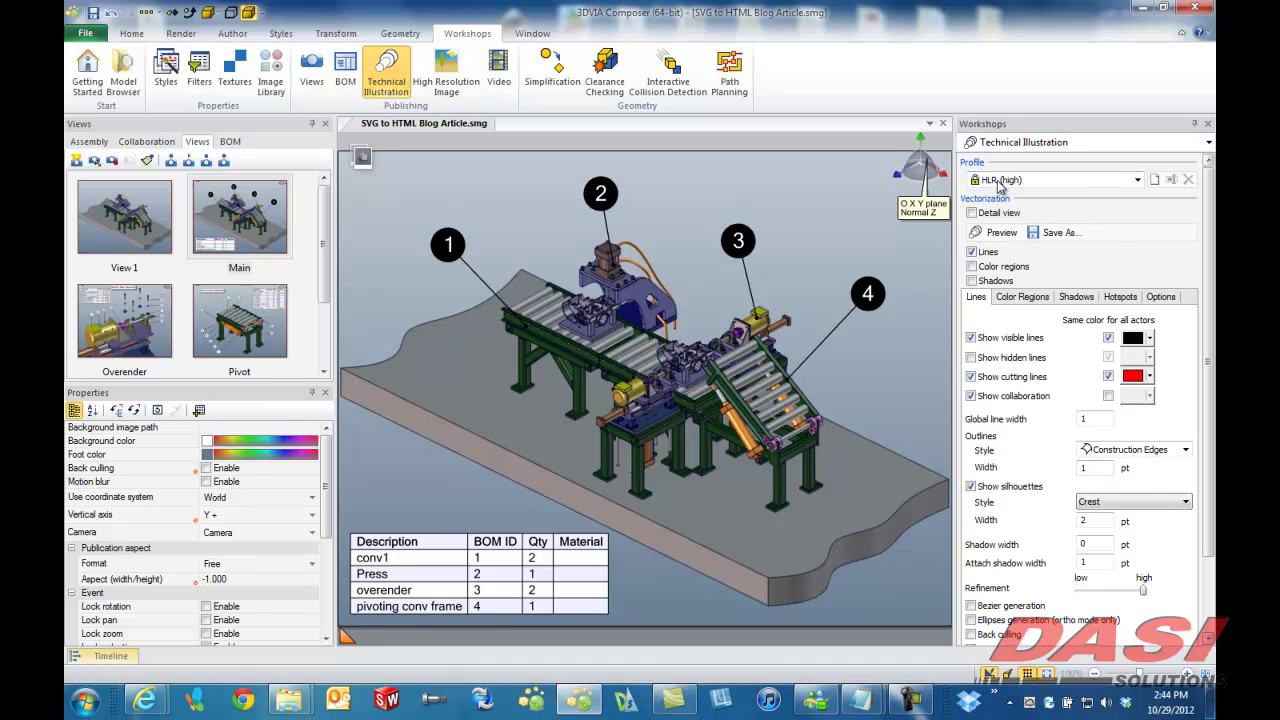
click(976, 284)
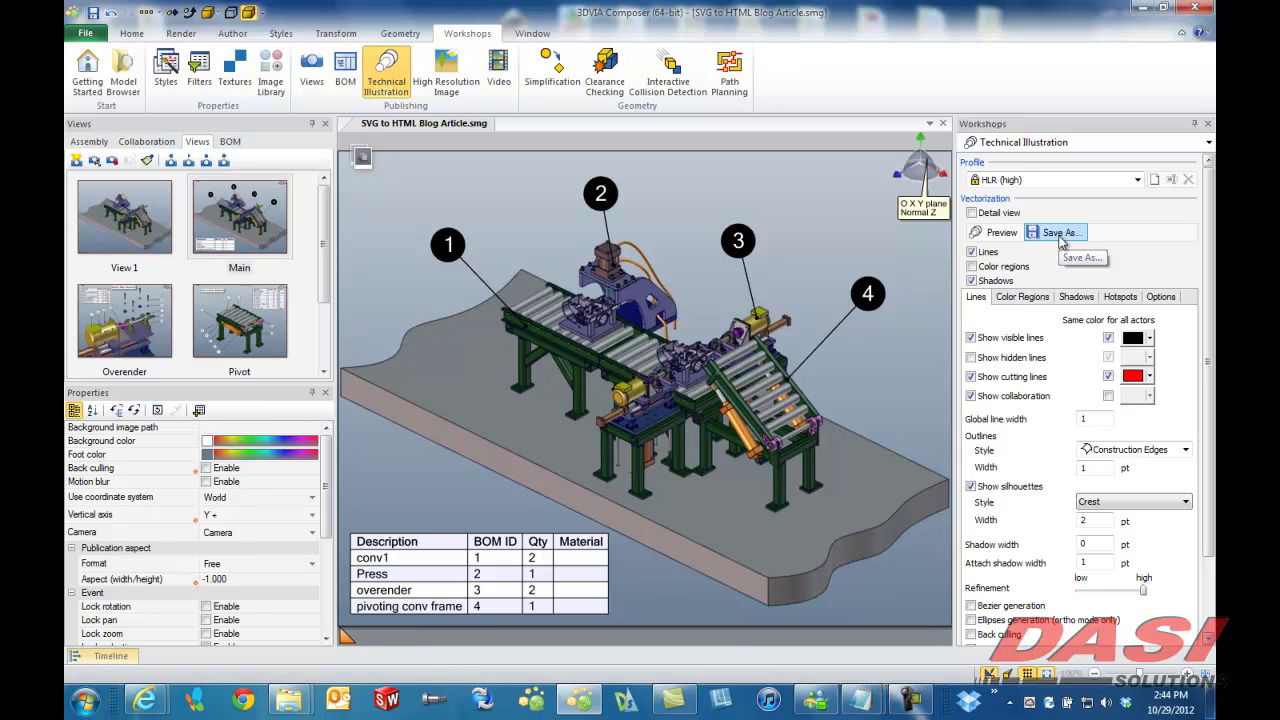
- Preview the Main view illustration in Internet Explorer and check that balloons 1–4 highlight parts and BOM rows
click(1000, 232)
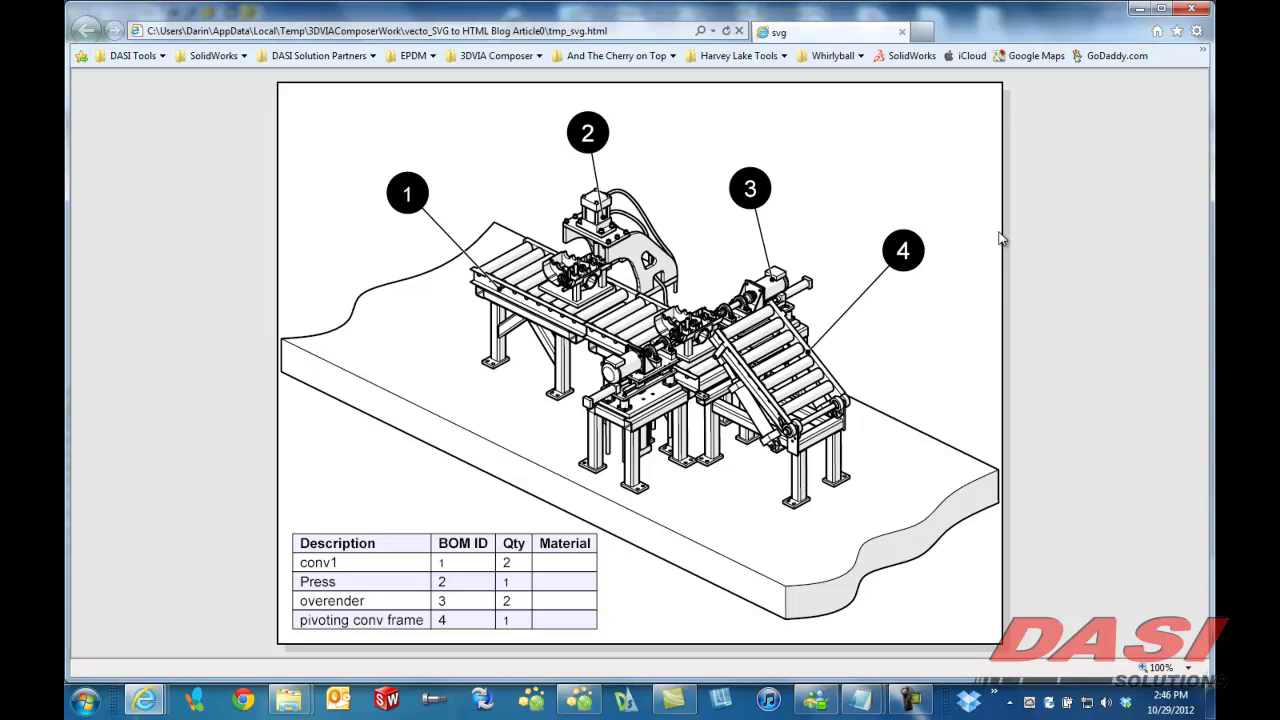
mouse_move(902, 258)
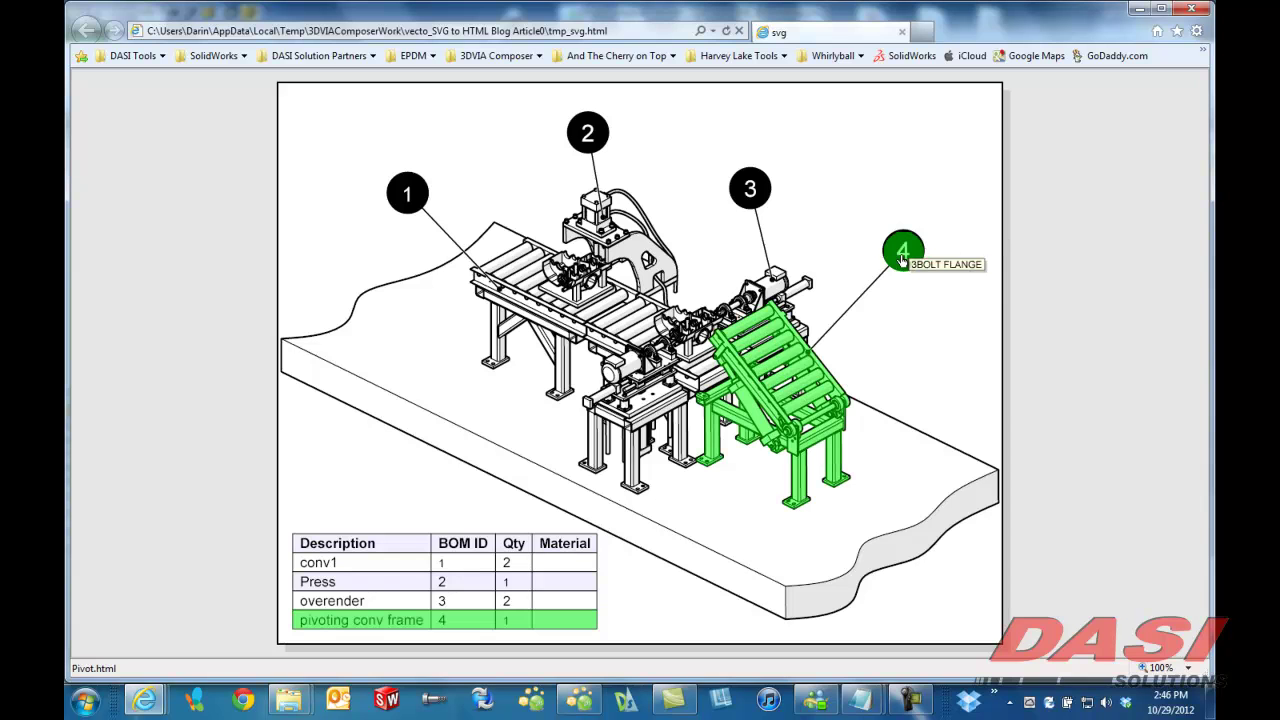
mouse_move(744, 199)
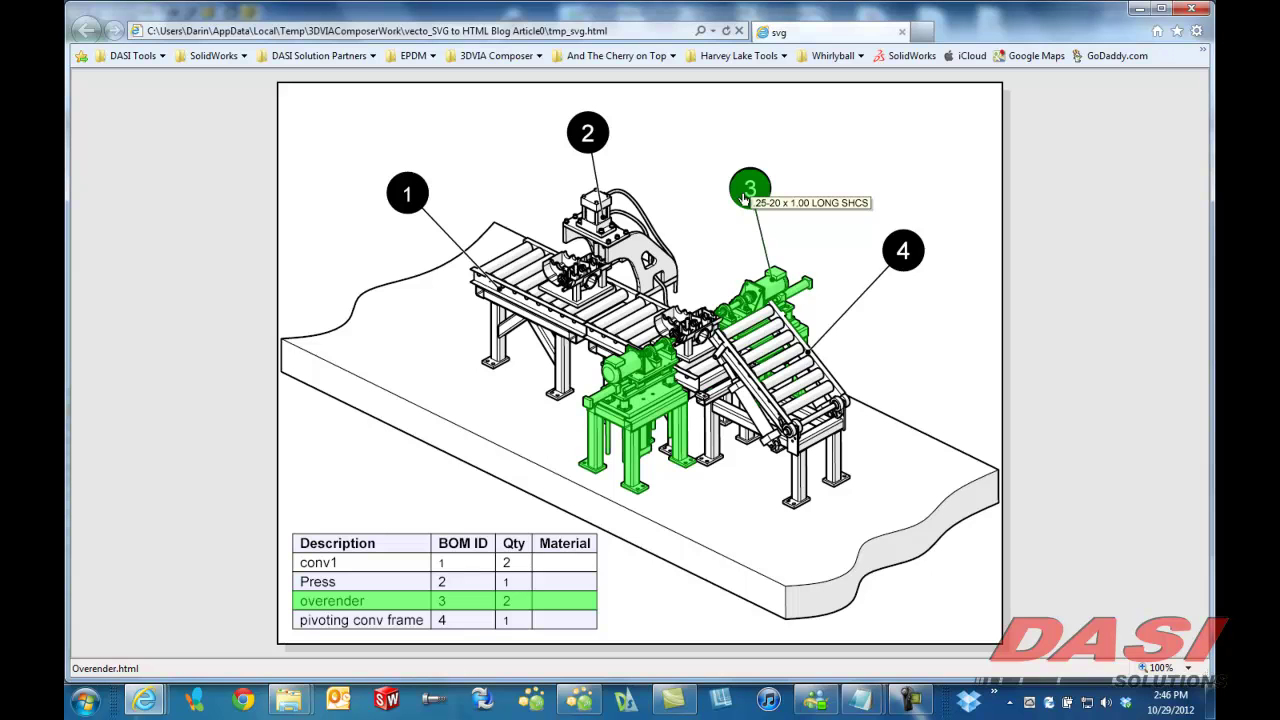
mouse_move(396, 210)
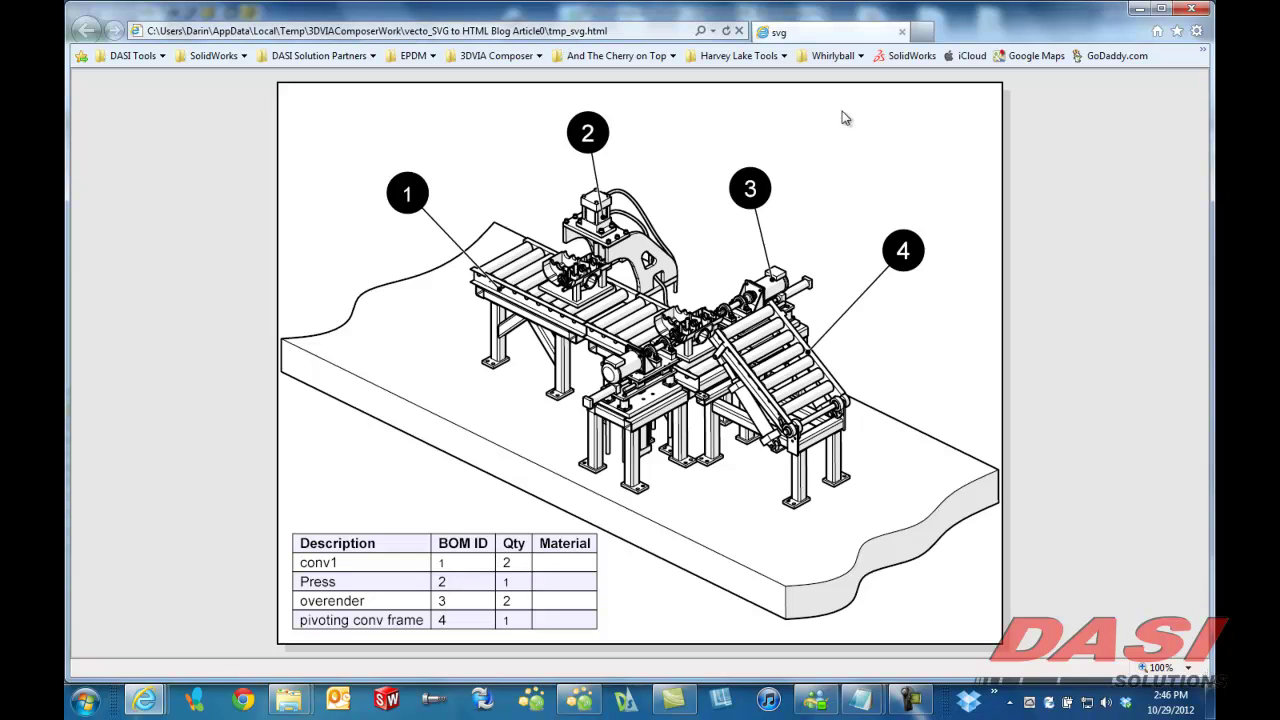
- Open the temp export folder in a new Explorer window using the path from IE's address bar
click(616, 32)
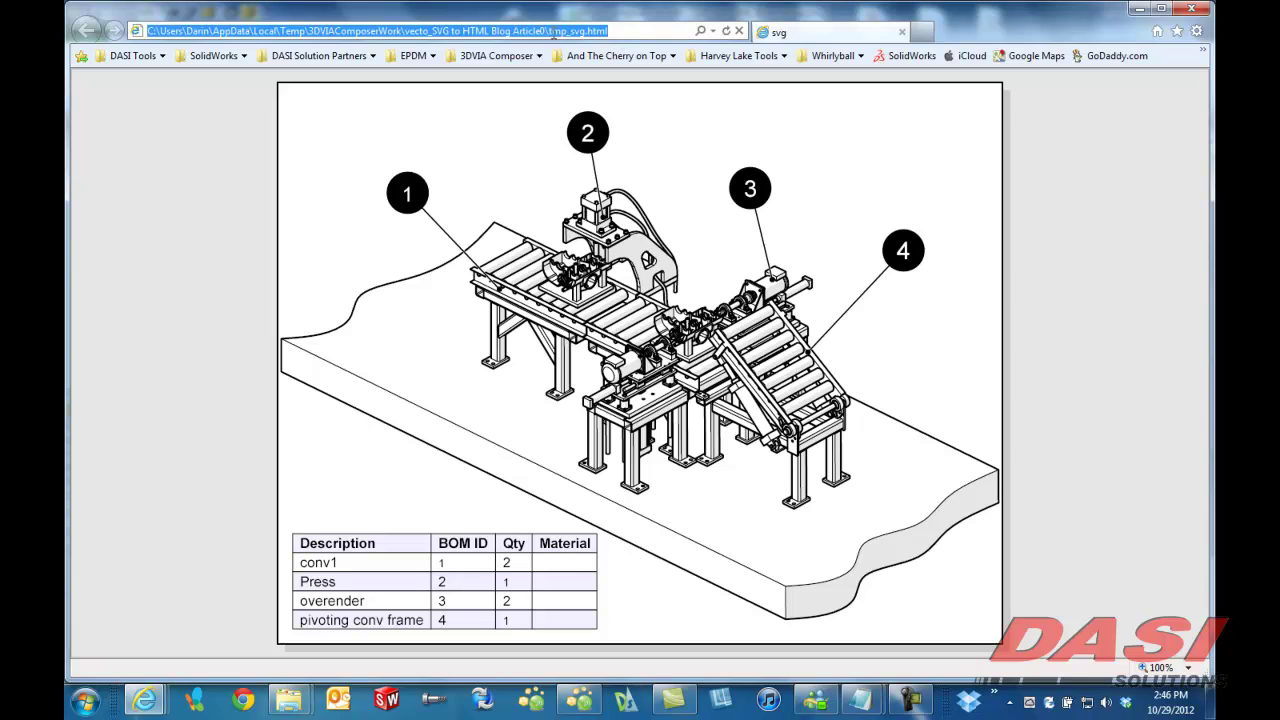
drag(549, 33, 140, 37)
key(ctrl+c)
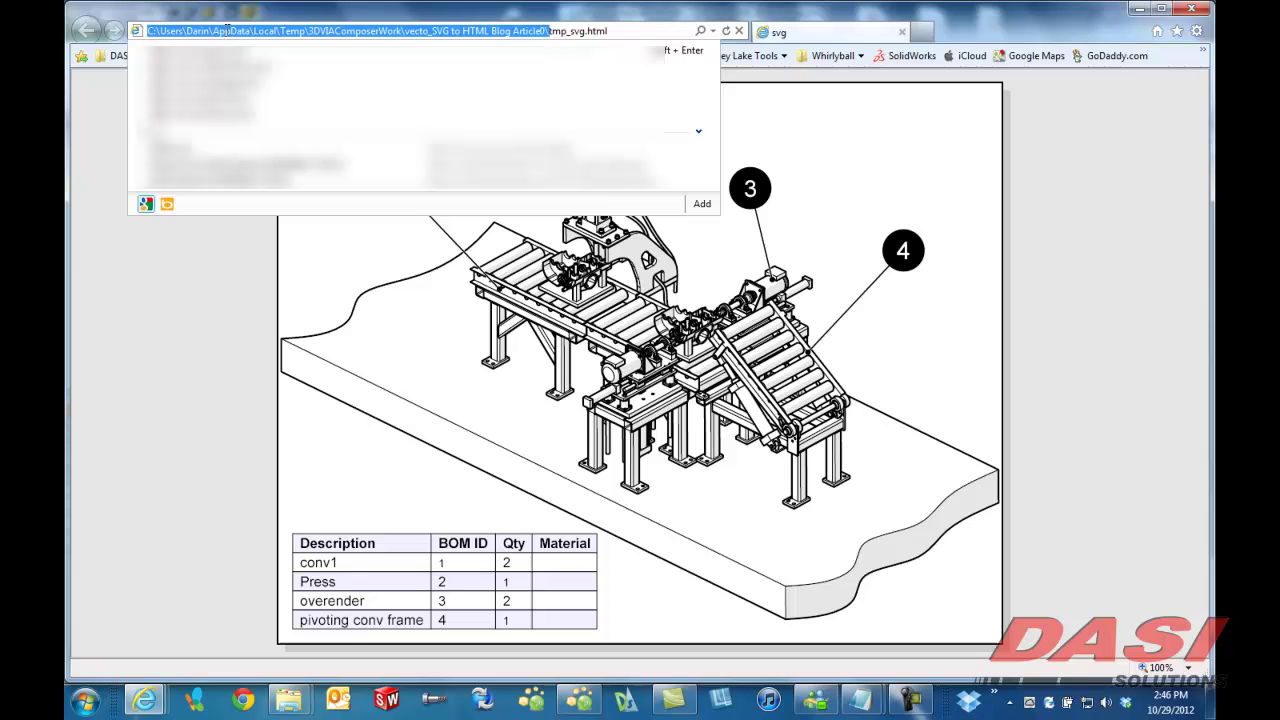
click(208, 313)
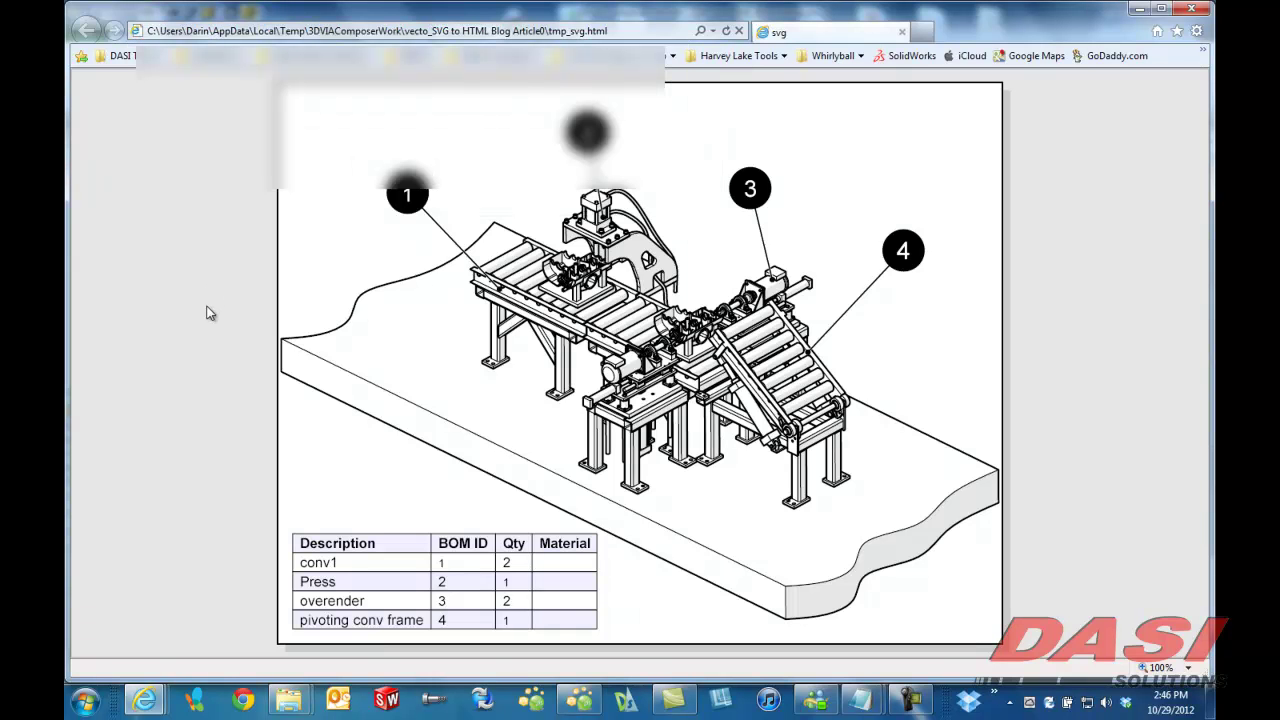
right_click(289, 699)
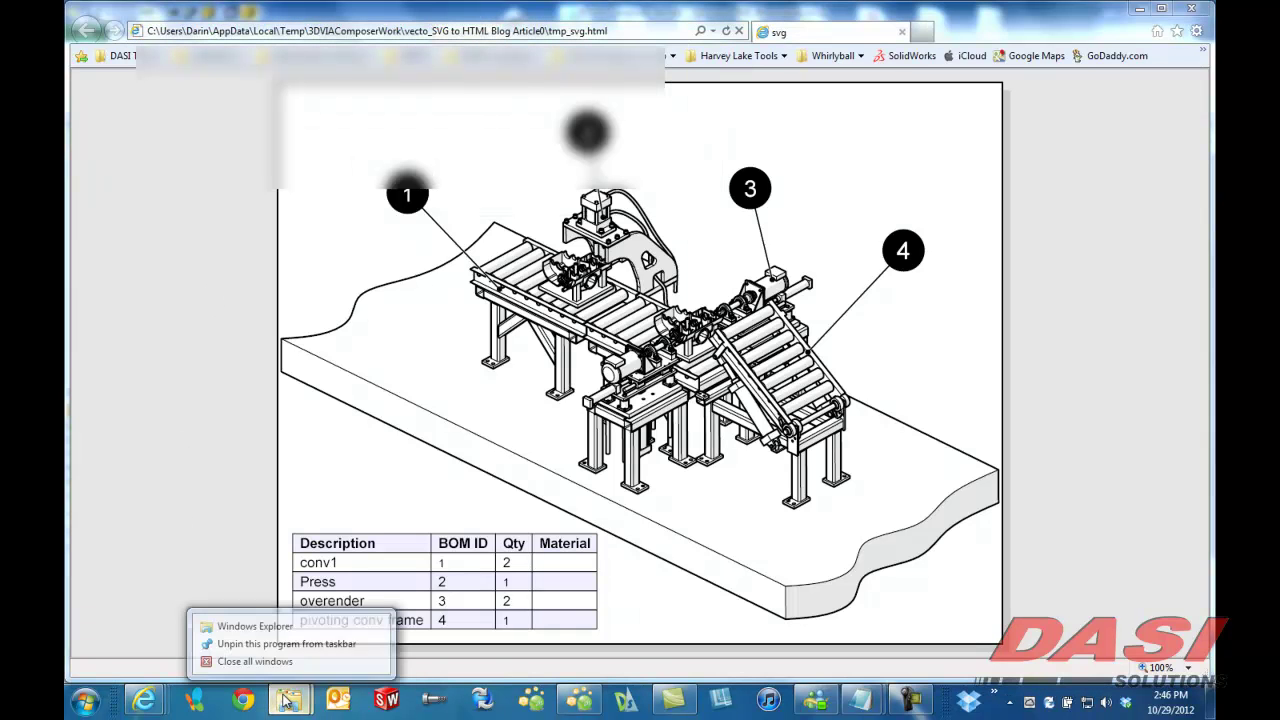
click(271, 624)
click(340, 36)
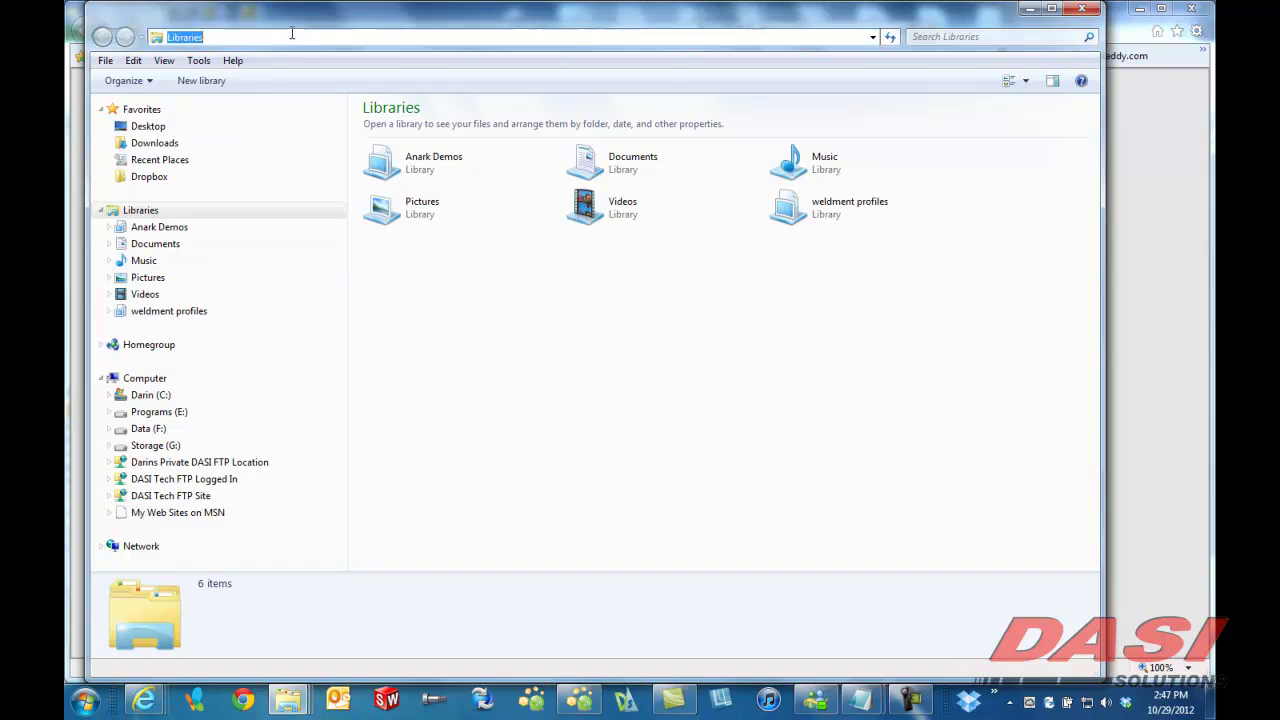
key(ctrl+v)
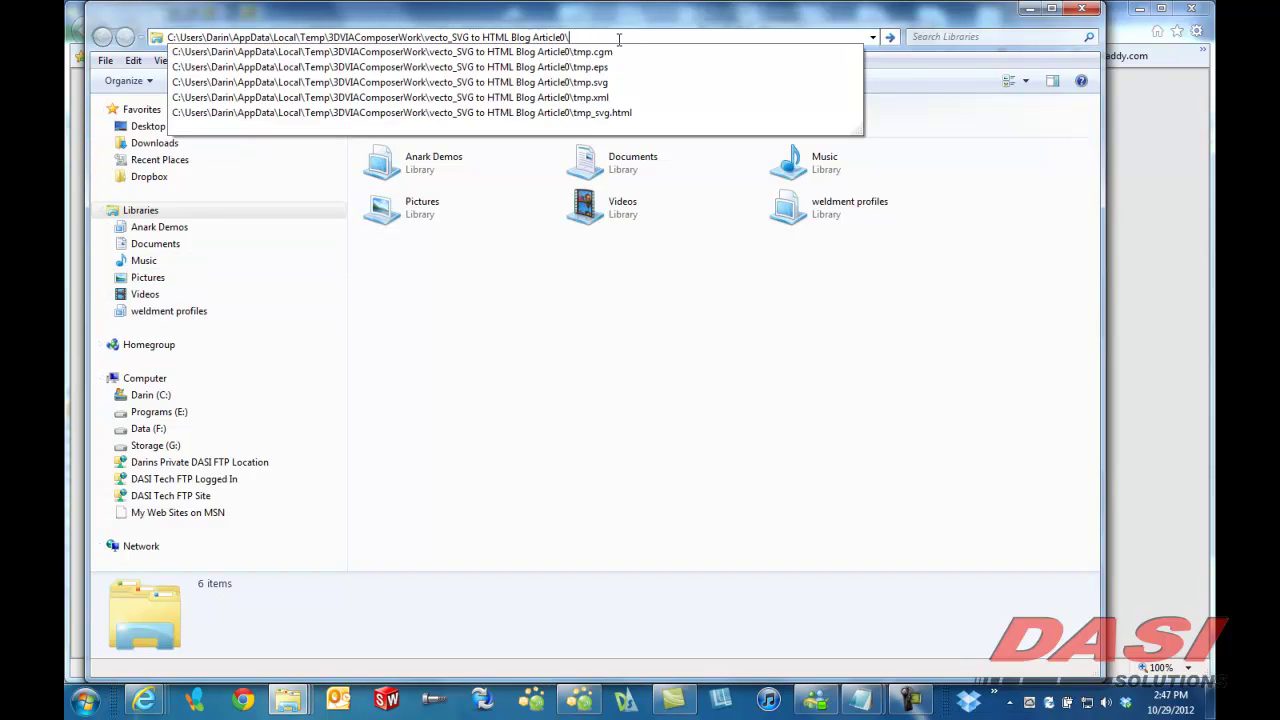
key(Return)
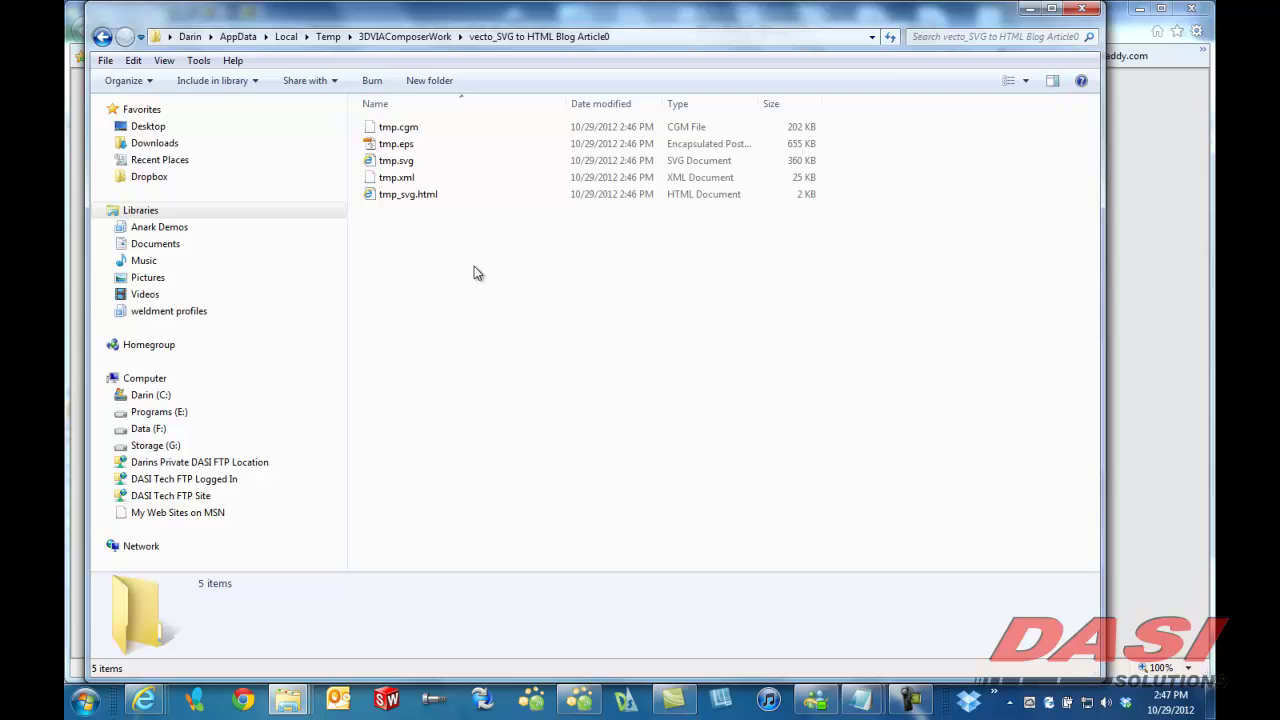
- Copy tmp.svg and tmp_svg.html into a new 'SVG HTML' folder inside the blog article folder
click(400, 196)
ctrl+click(398, 164)
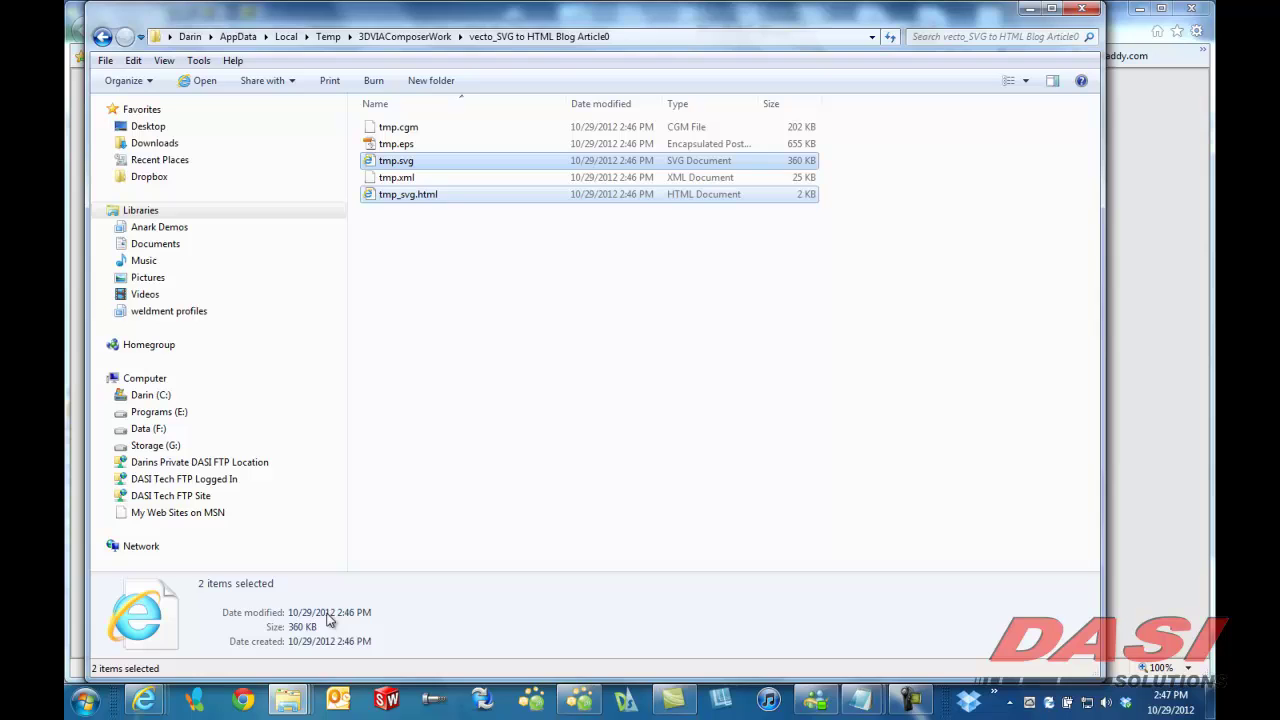
click(288, 700)
click(335, 673)
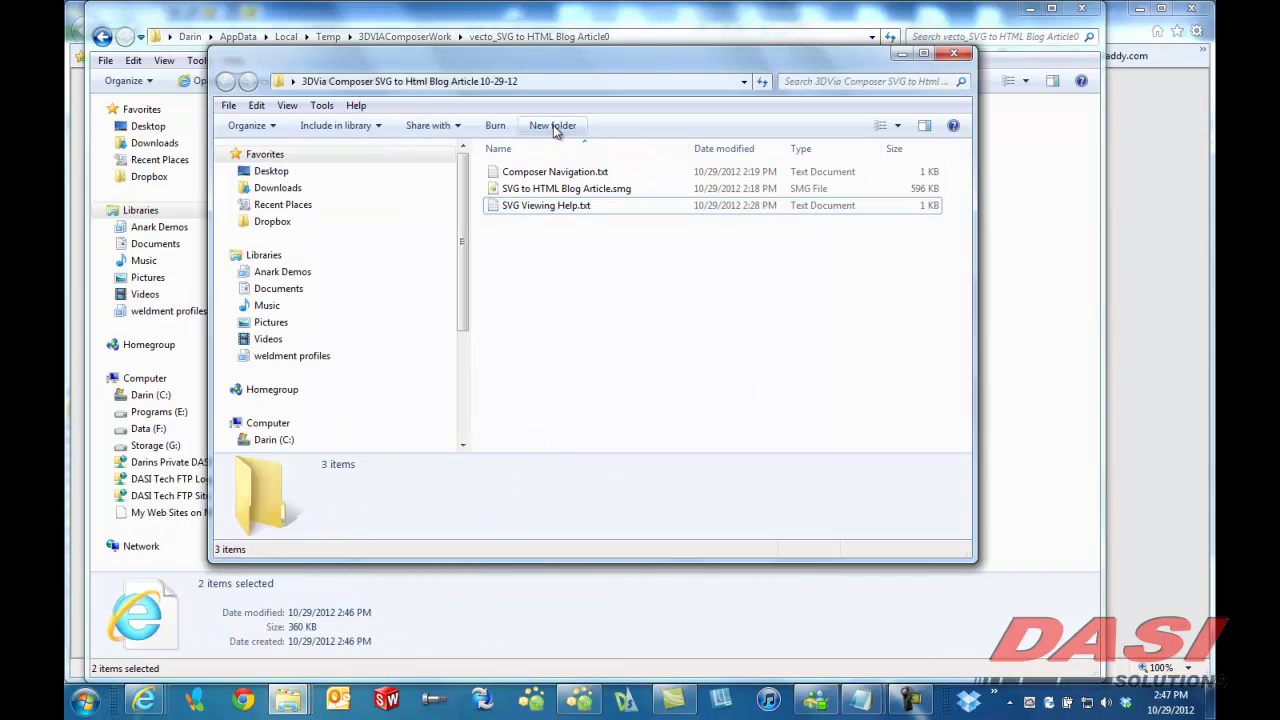
click(553, 125)
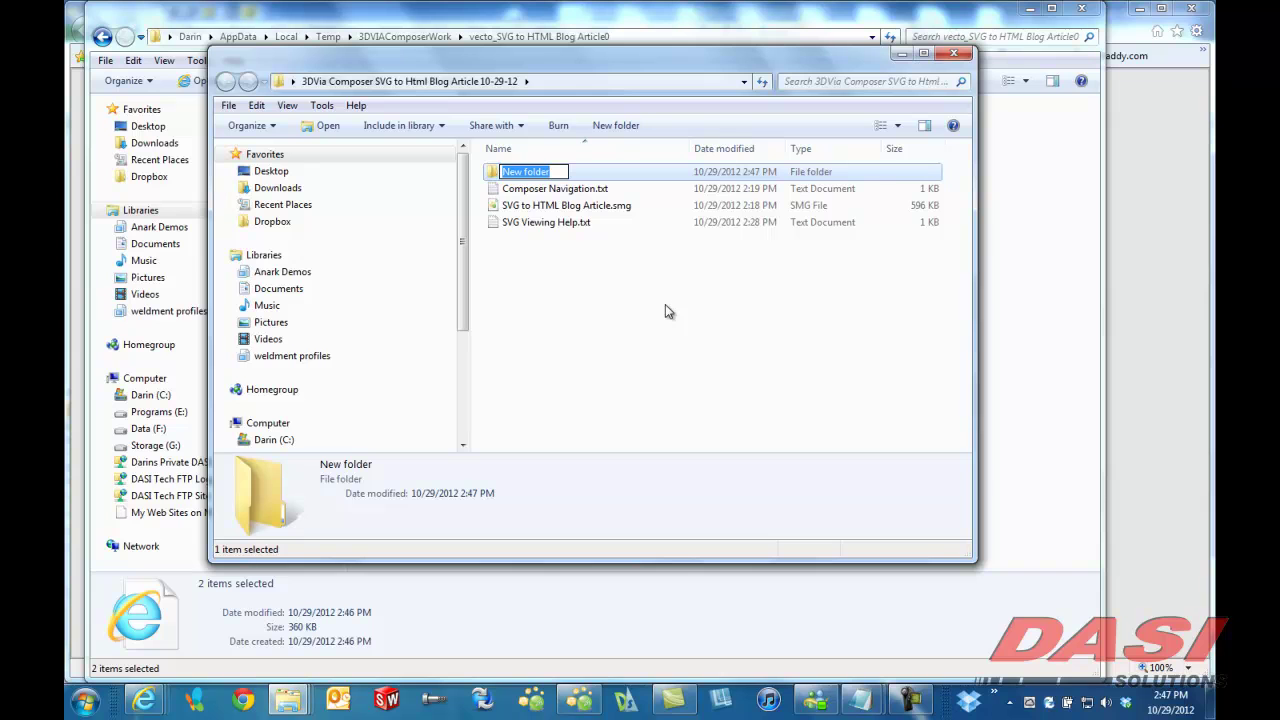
text(SVG HTML)
click(665, 309)
double_click(526, 171)
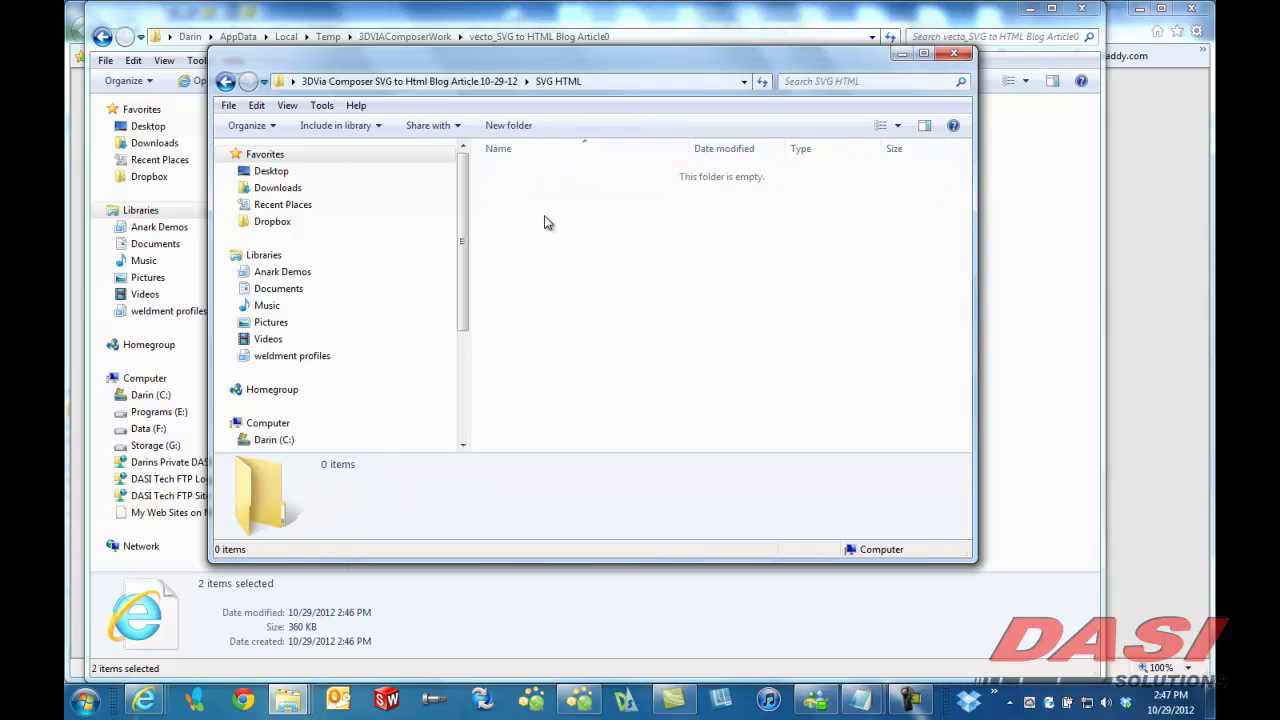
key(ctrl+v)
- Rename tmp_svg.html to Main.html and tmp.svg to Main.svg
click(545, 220)
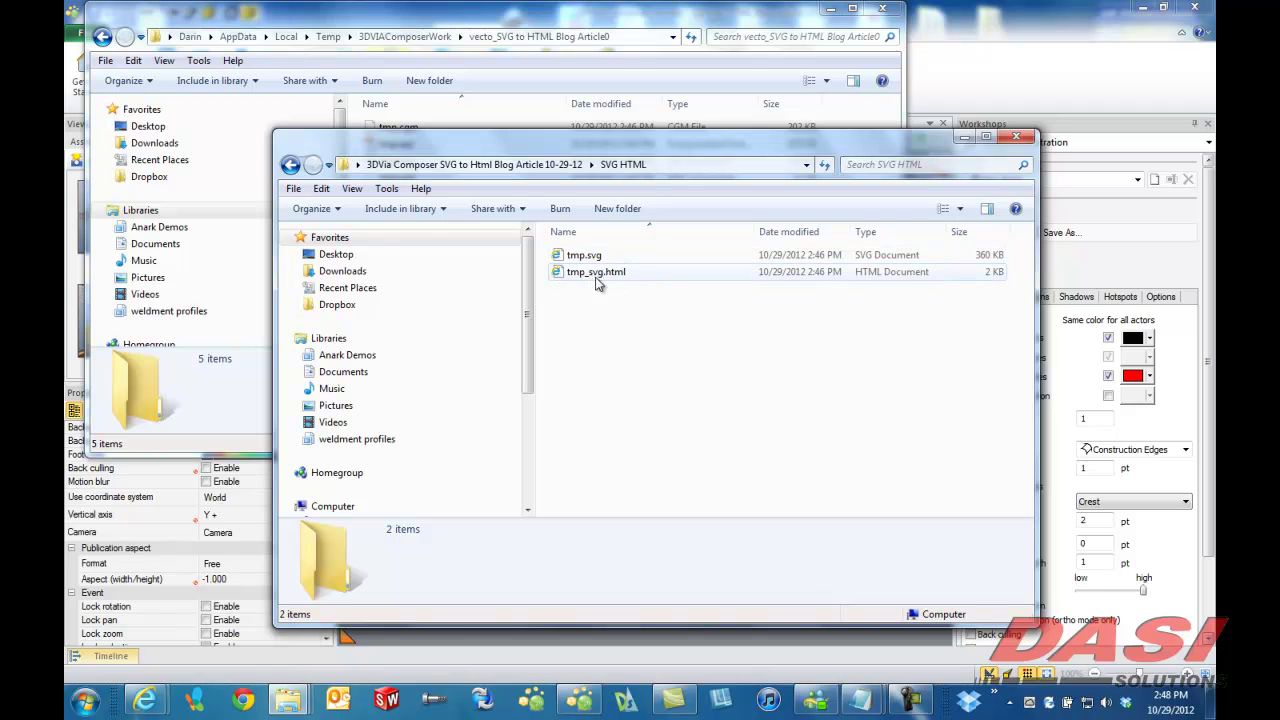
click(620, 276)
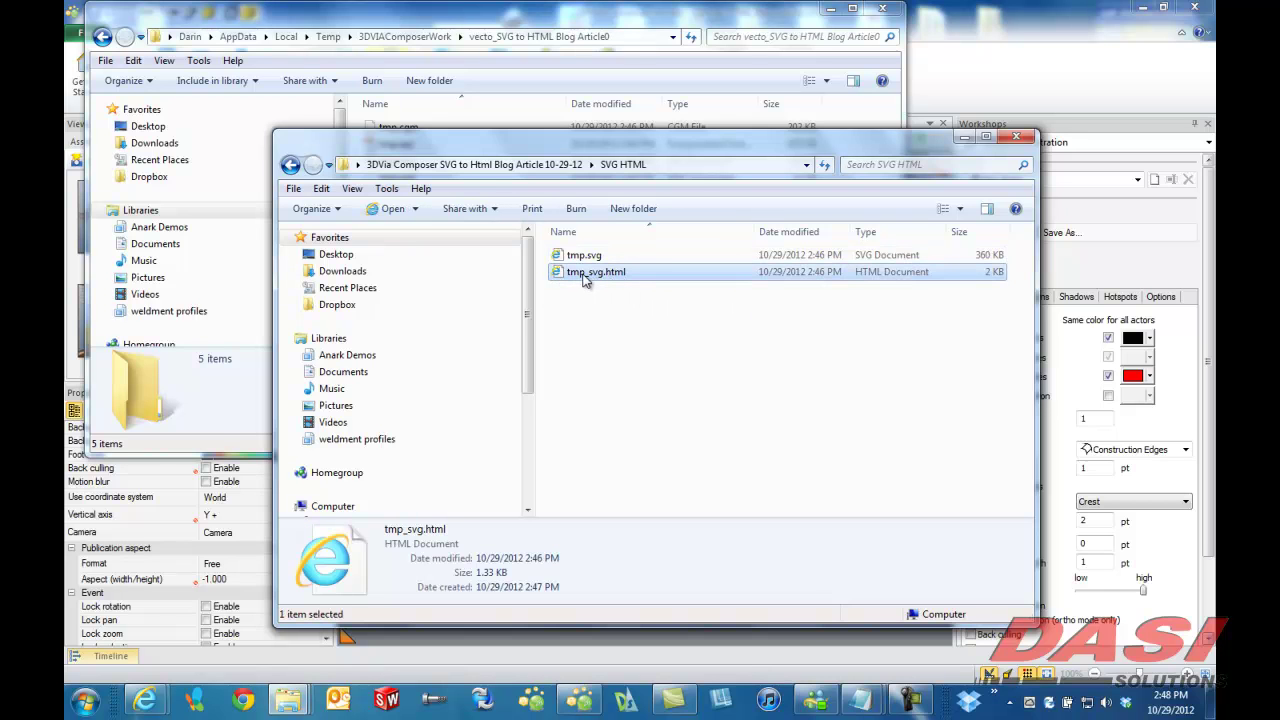
key(F2)
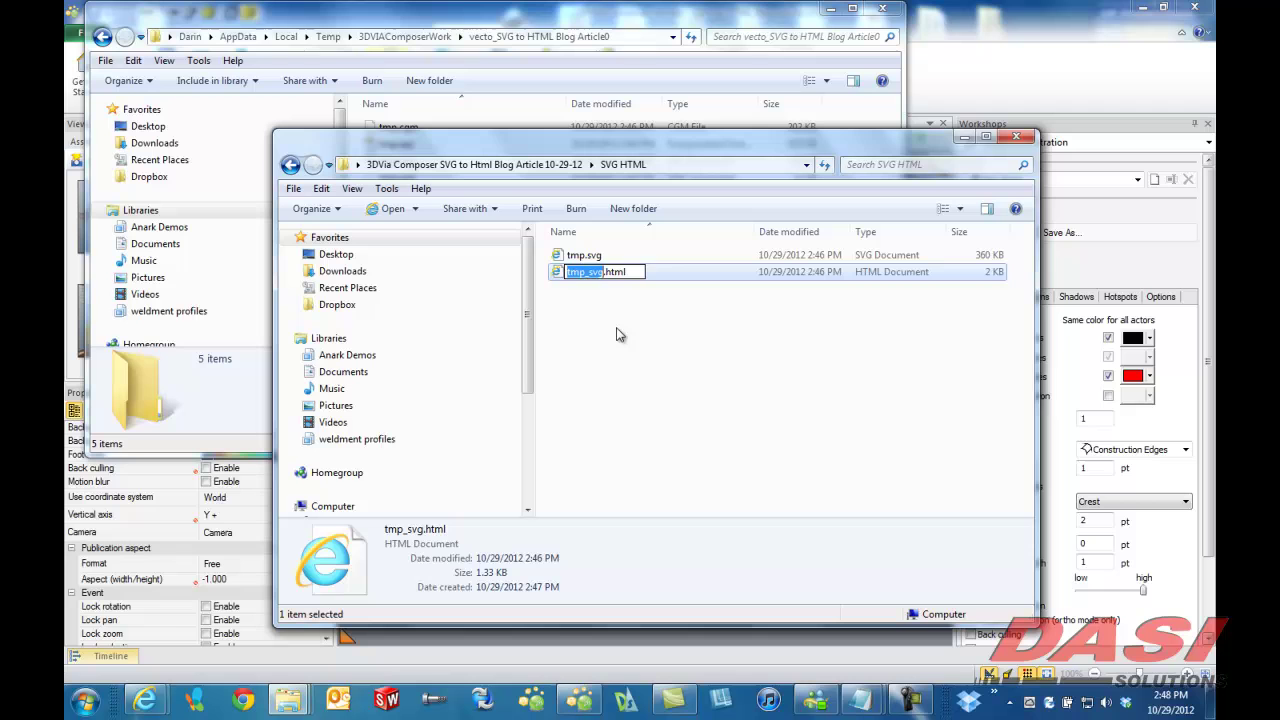
text(Main)
key(Return)
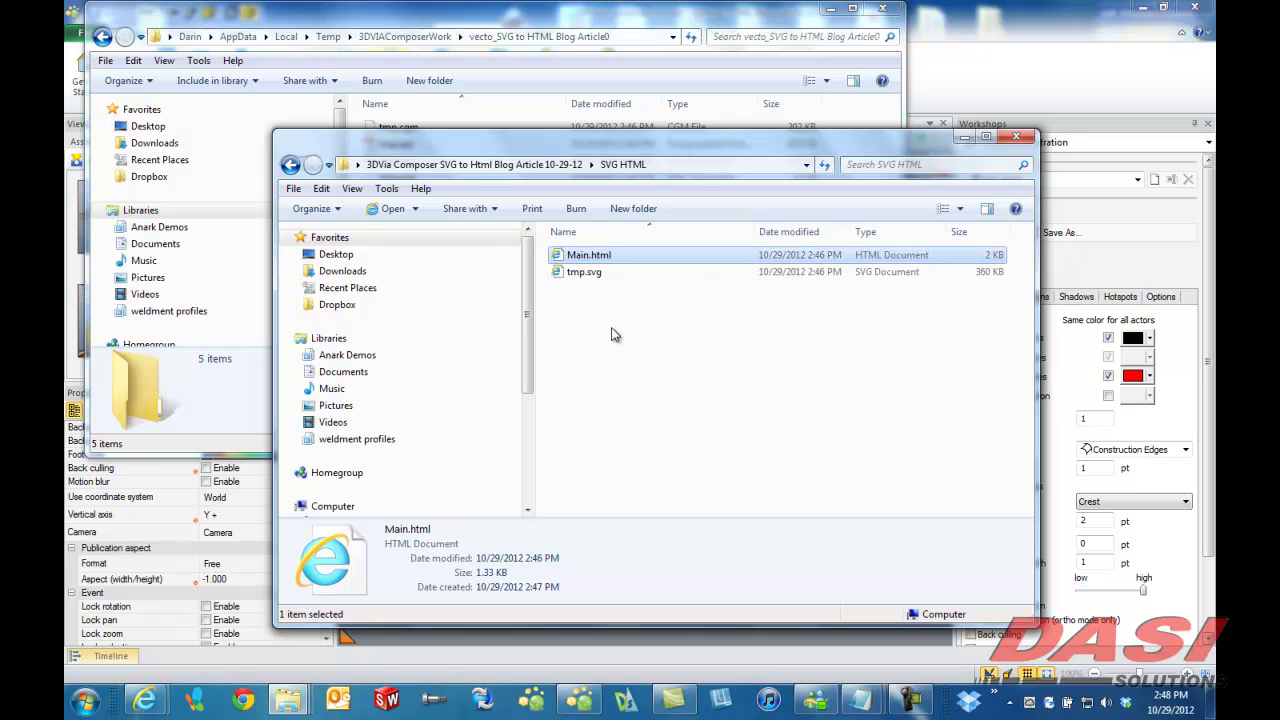
click(617, 334)
click(578, 281)
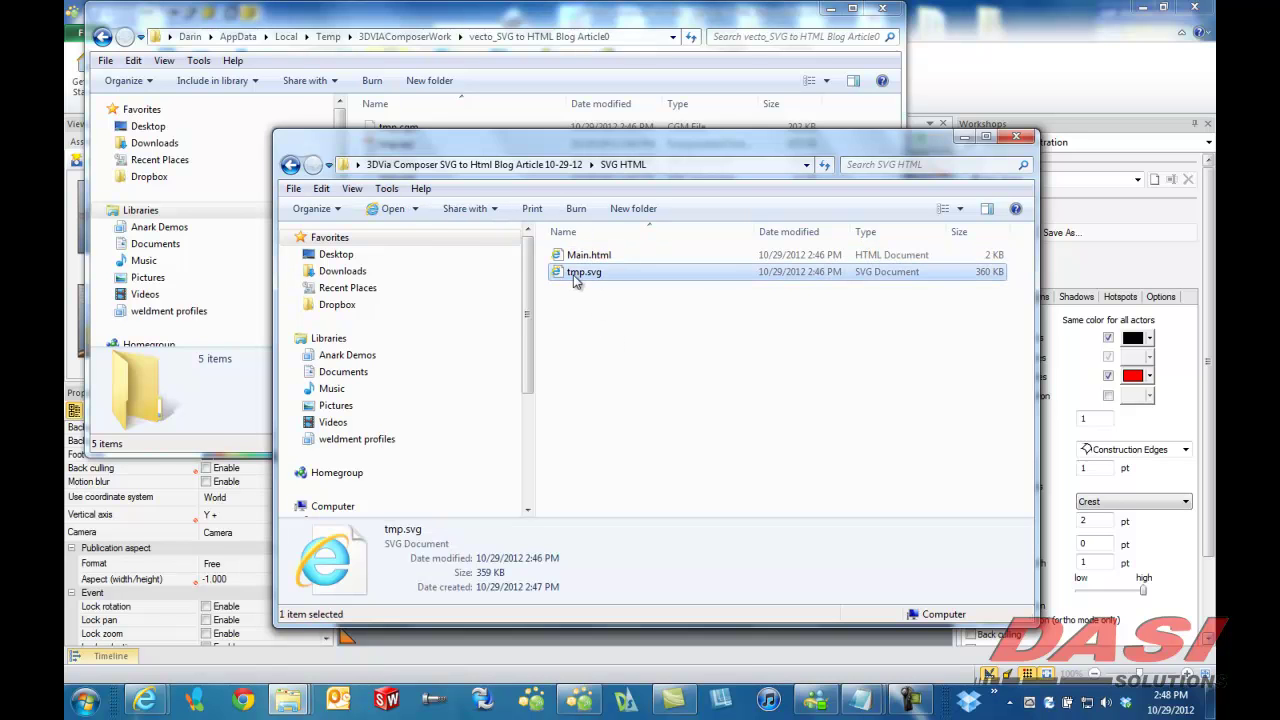
text(Main)
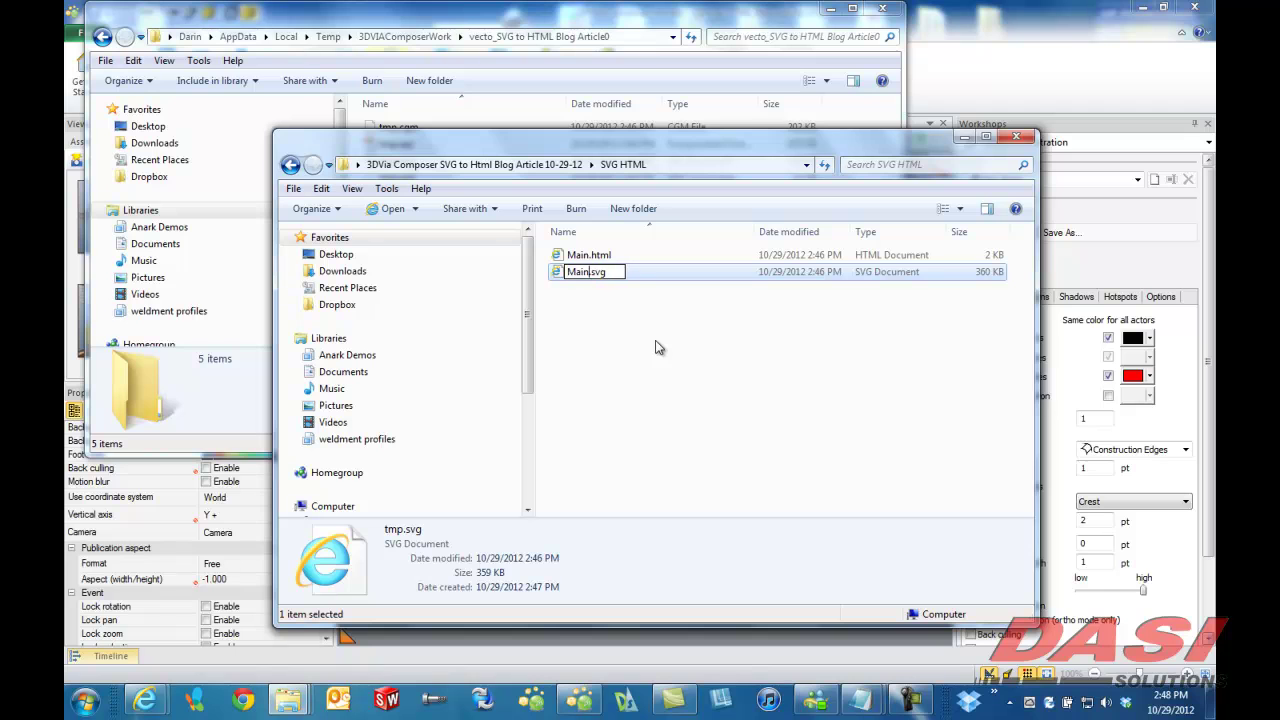
click(598, 328)
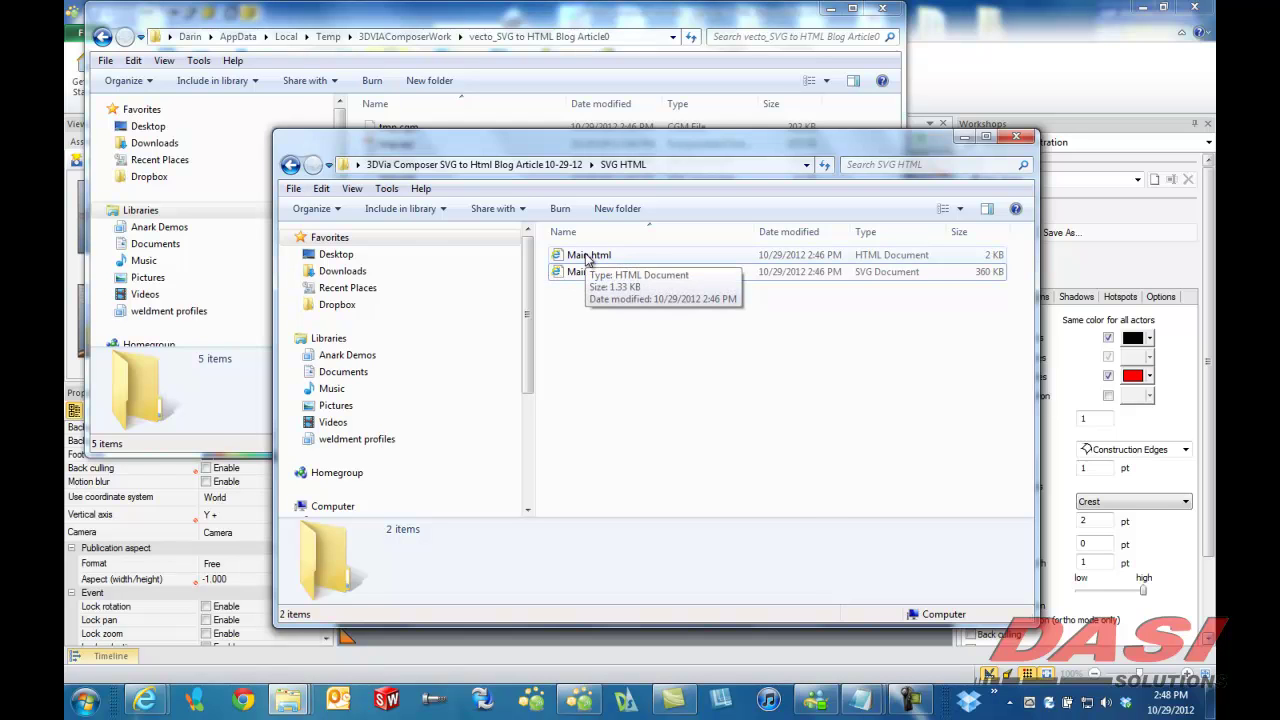
- Open Main.html in Notepad, change its tmp.svg reference to Main.svg, and save it
click(588, 258)
right_click(588, 258)
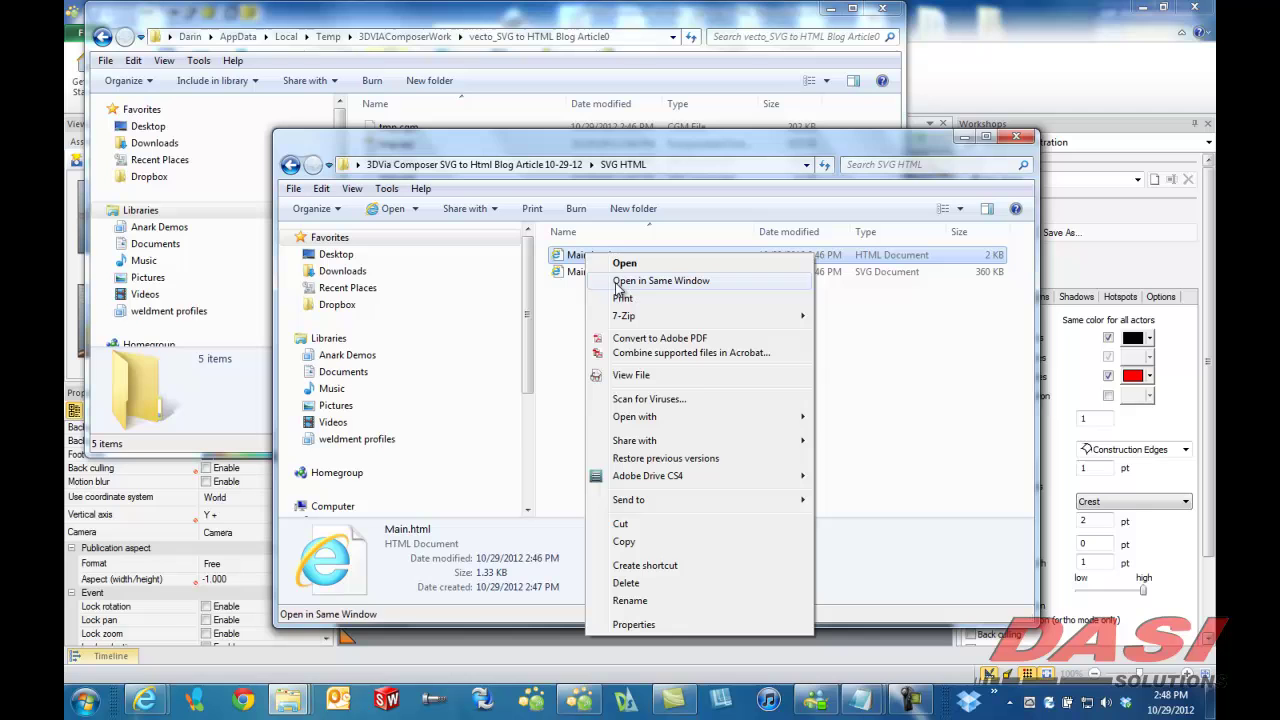
mouse_move(713, 419)
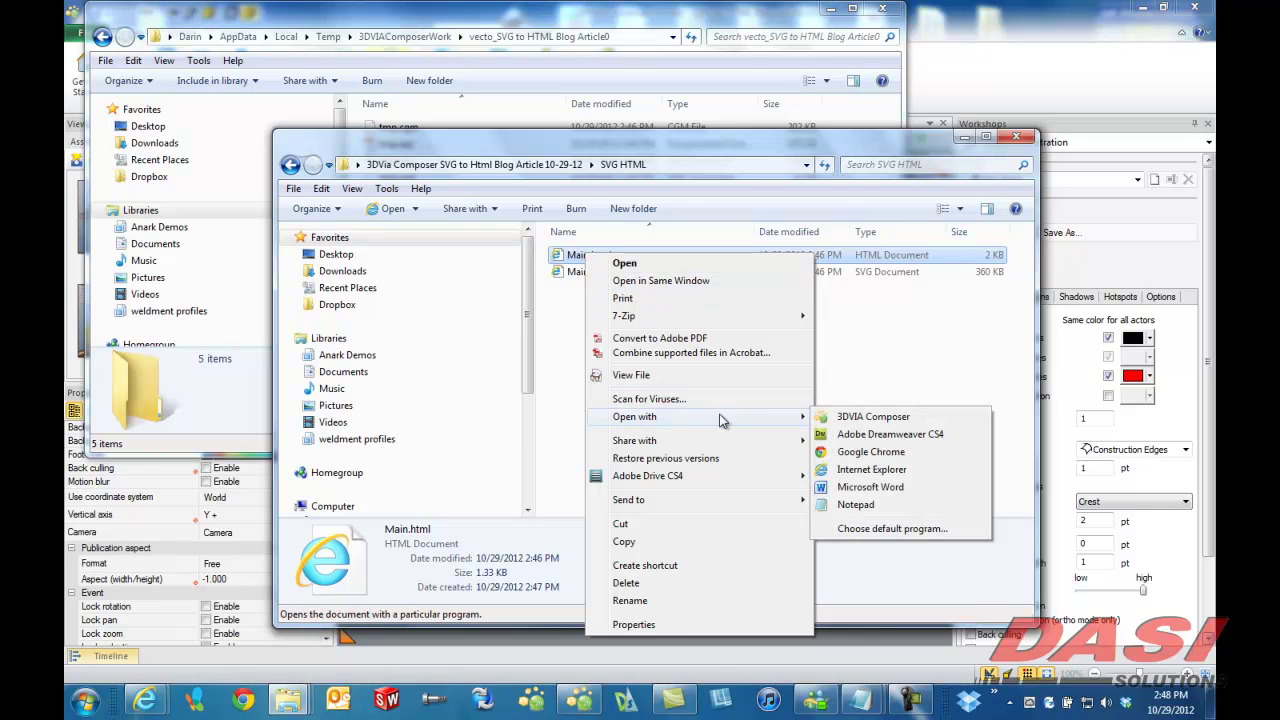
click(867, 505)
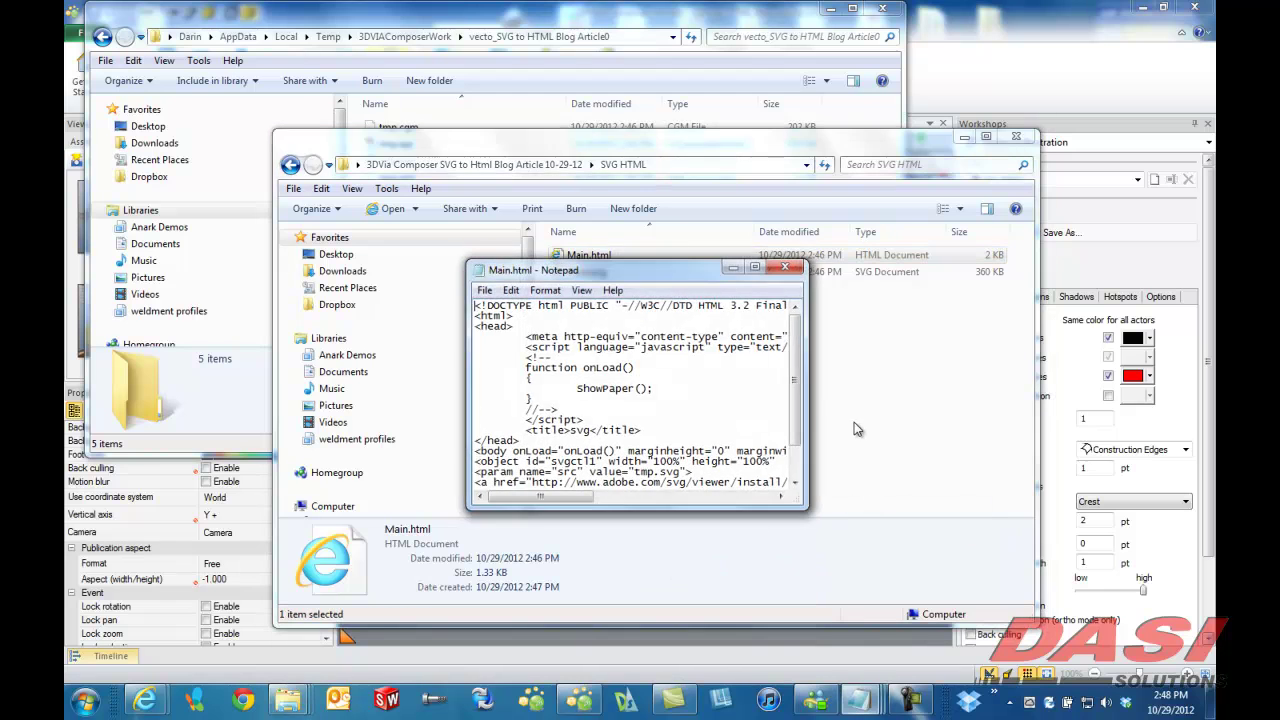
drag(686, 269, 470, 88)
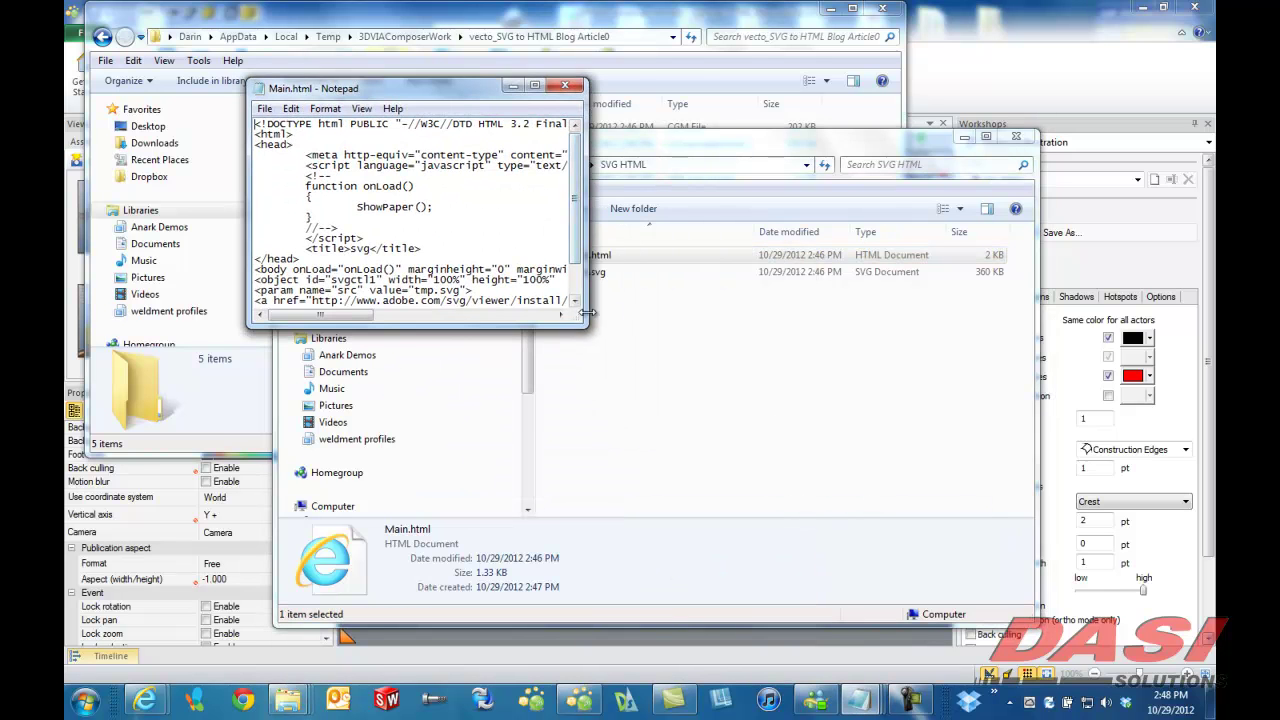
drag(588, 326, 1035, 421)
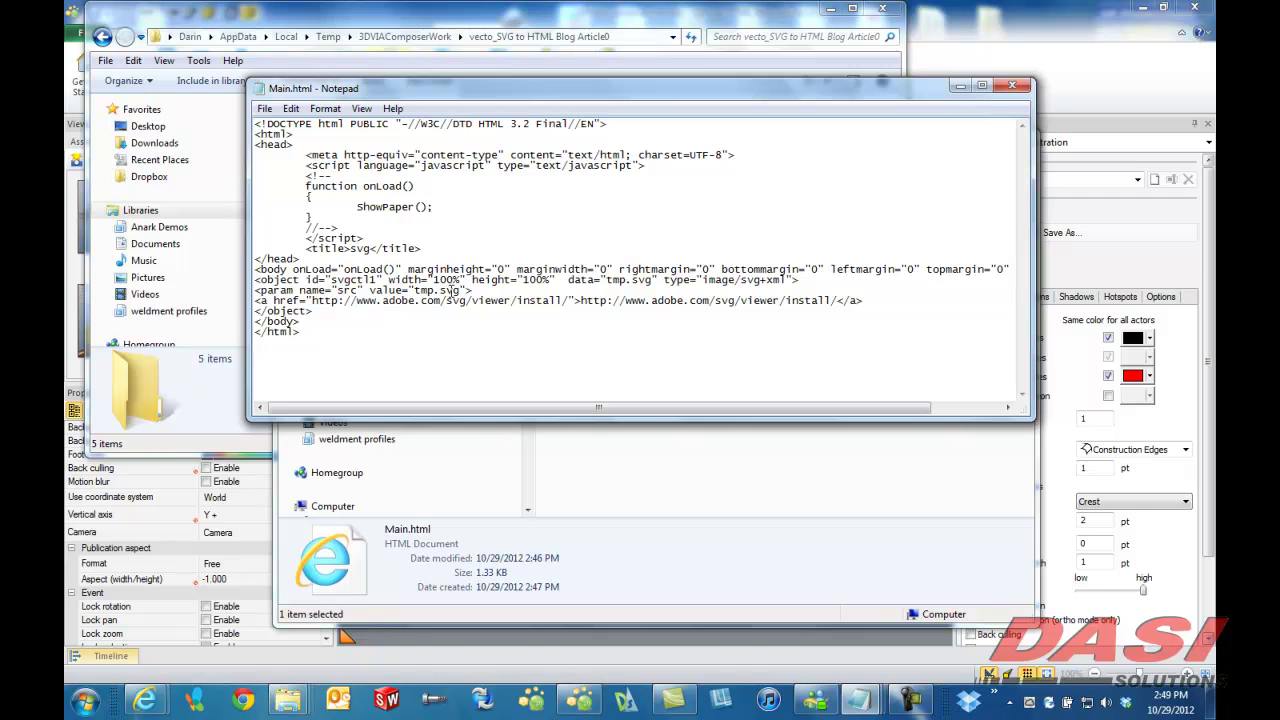
key(BackSpace)
key(BackSpace)
key(BackSpace)
text(Main)
click(1012, 90)
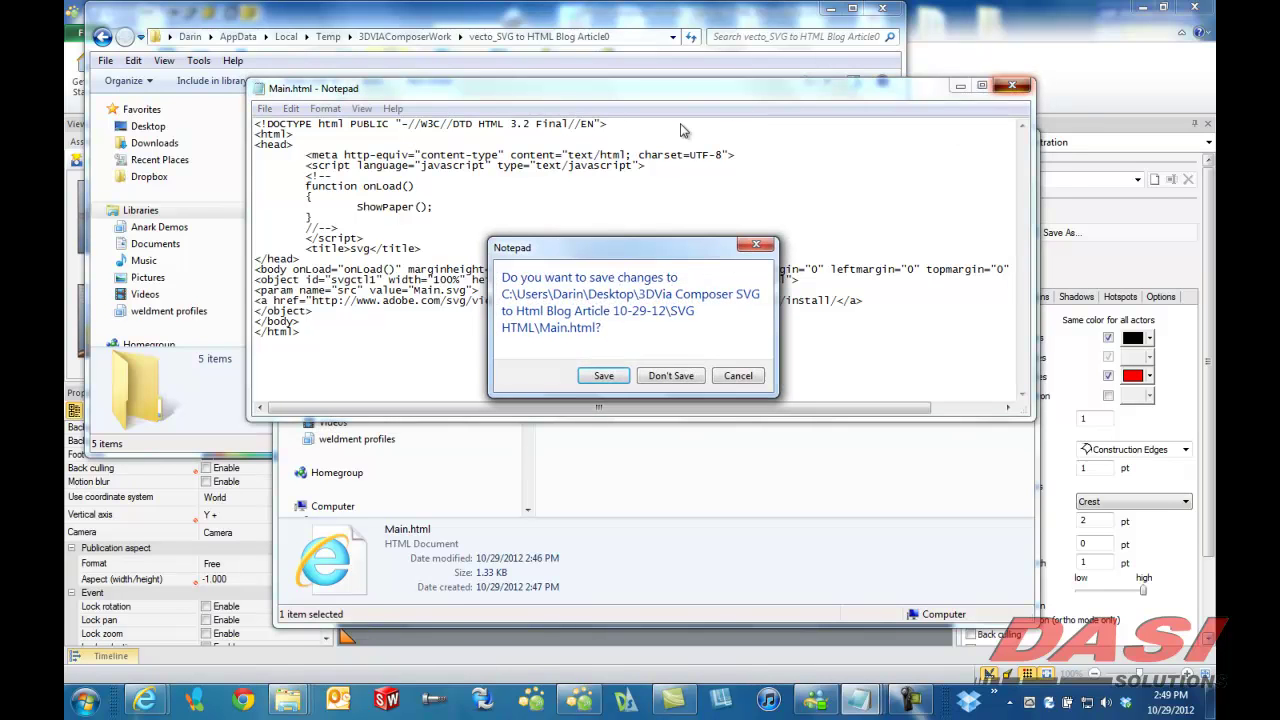
click(603, 377)
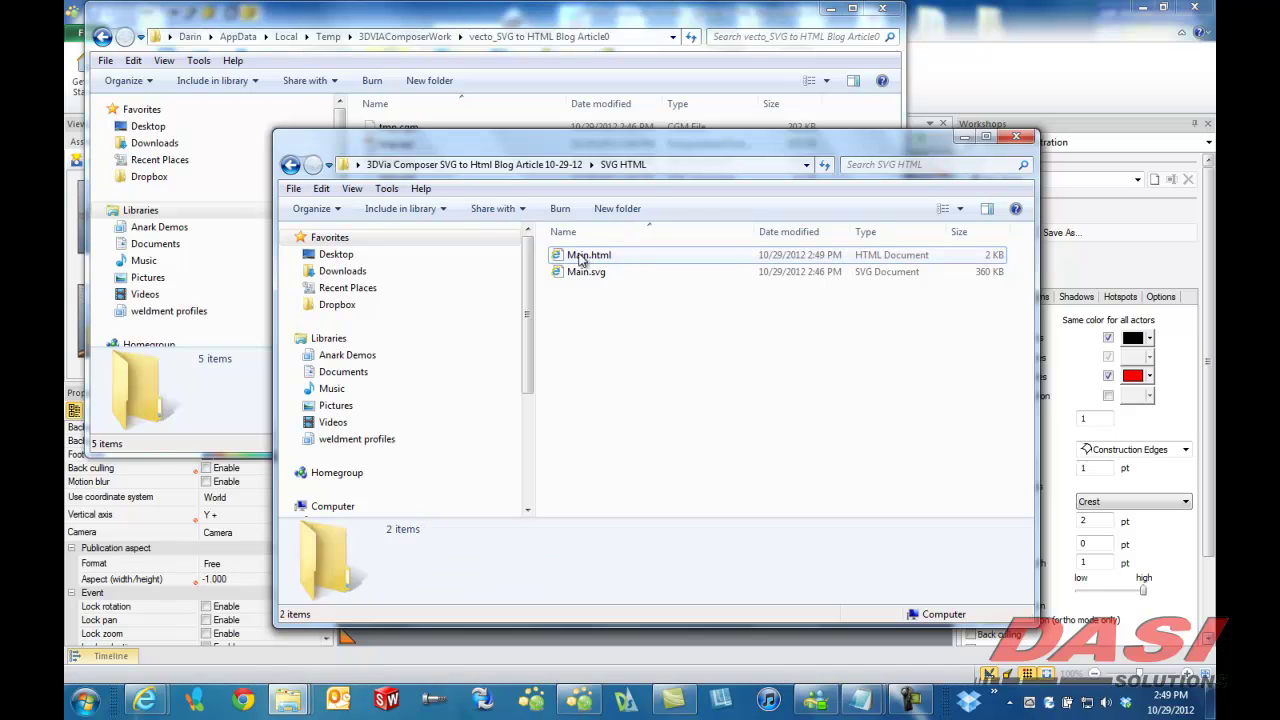
double_click(588, 259)
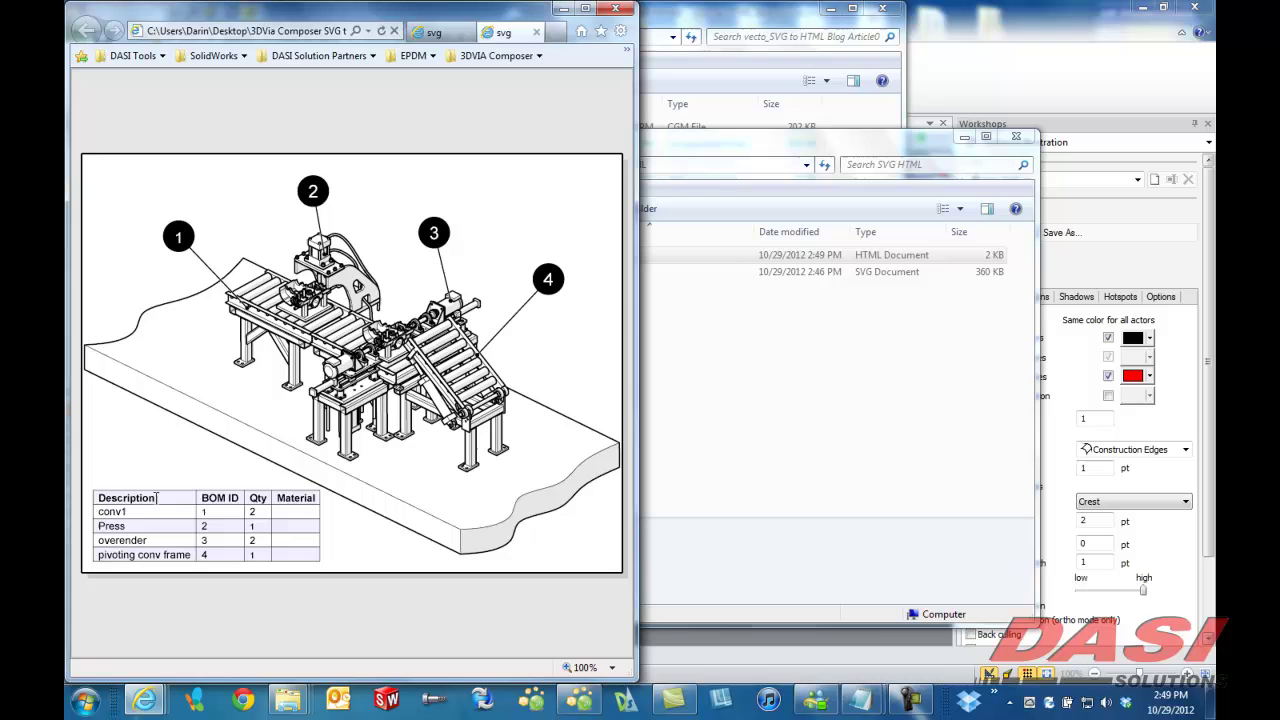
click(615, 8)
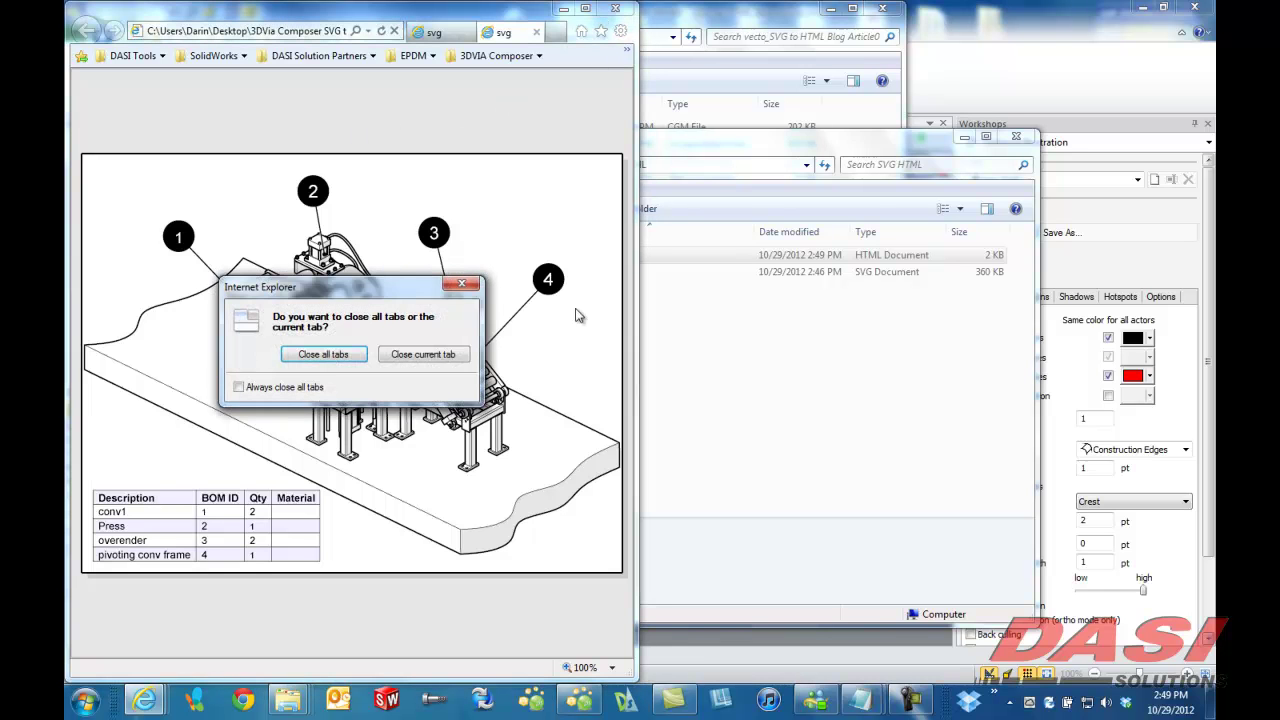
click(323, 354)
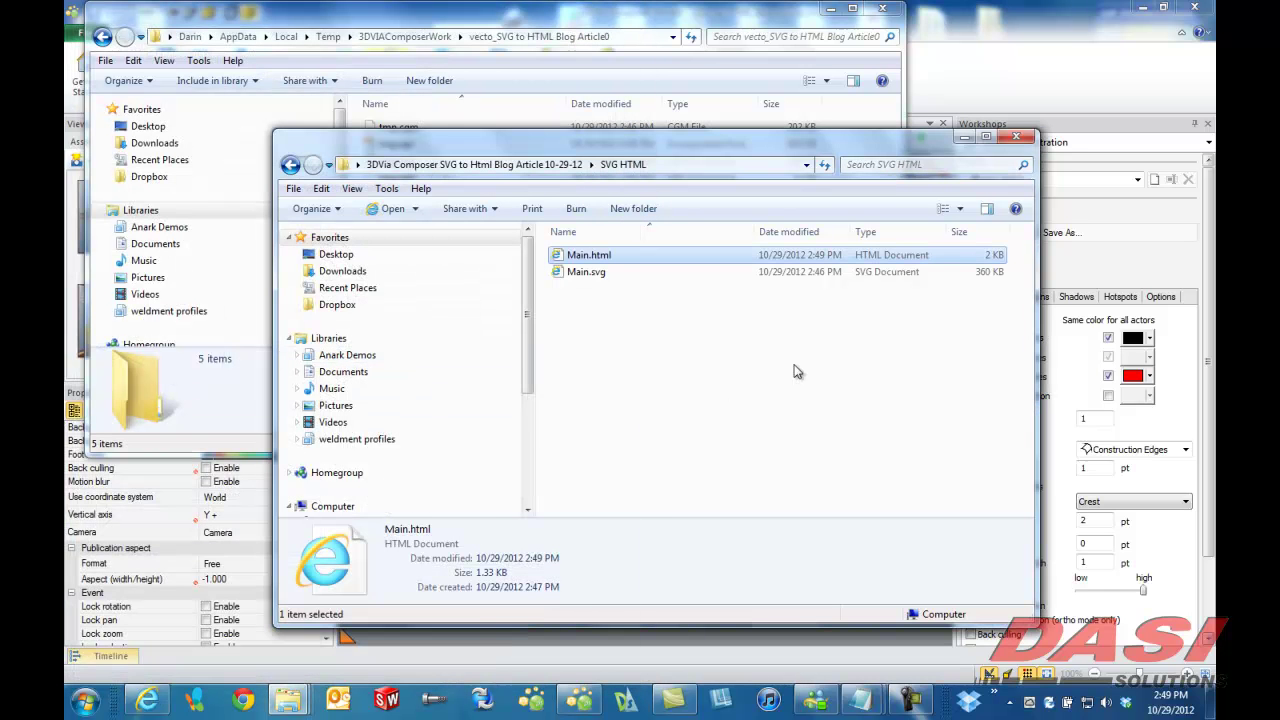
- Switch Composer to the Overender view without saving Main, and preview it as tmp_svg.html
click(964, 137)
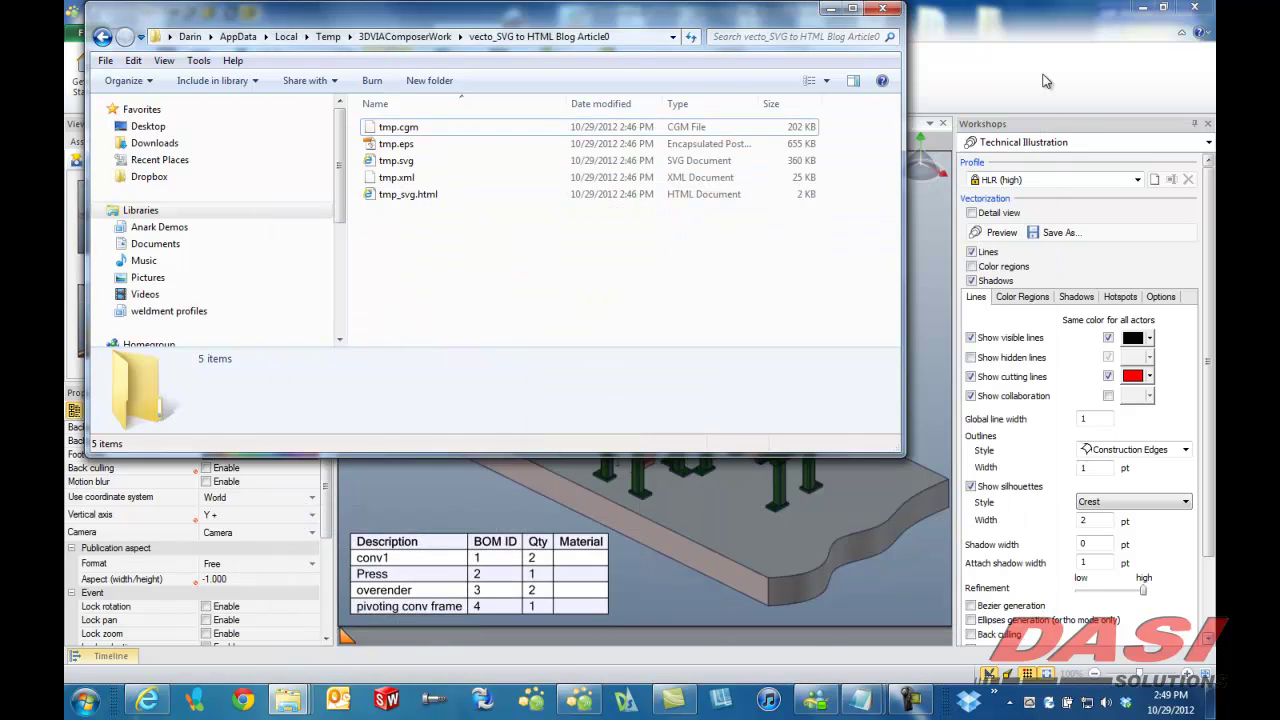
click(1040, 80)
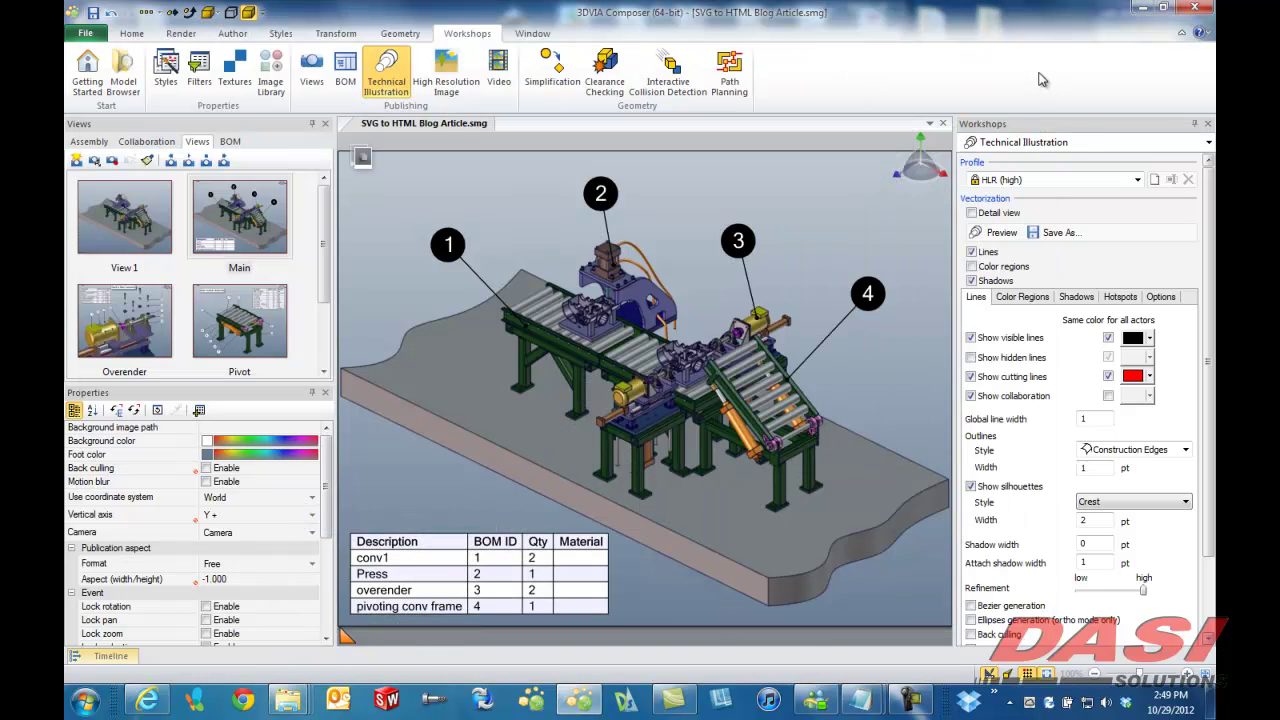
click(120, 316)
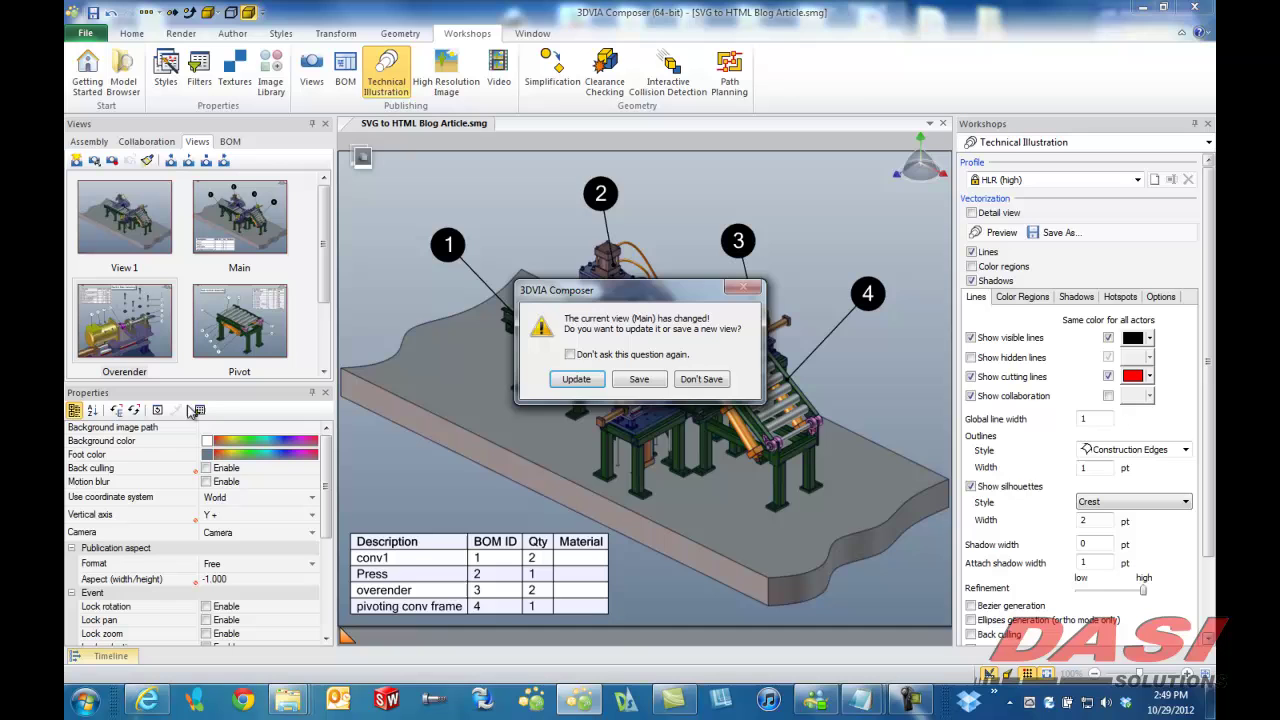
click(710, 380)
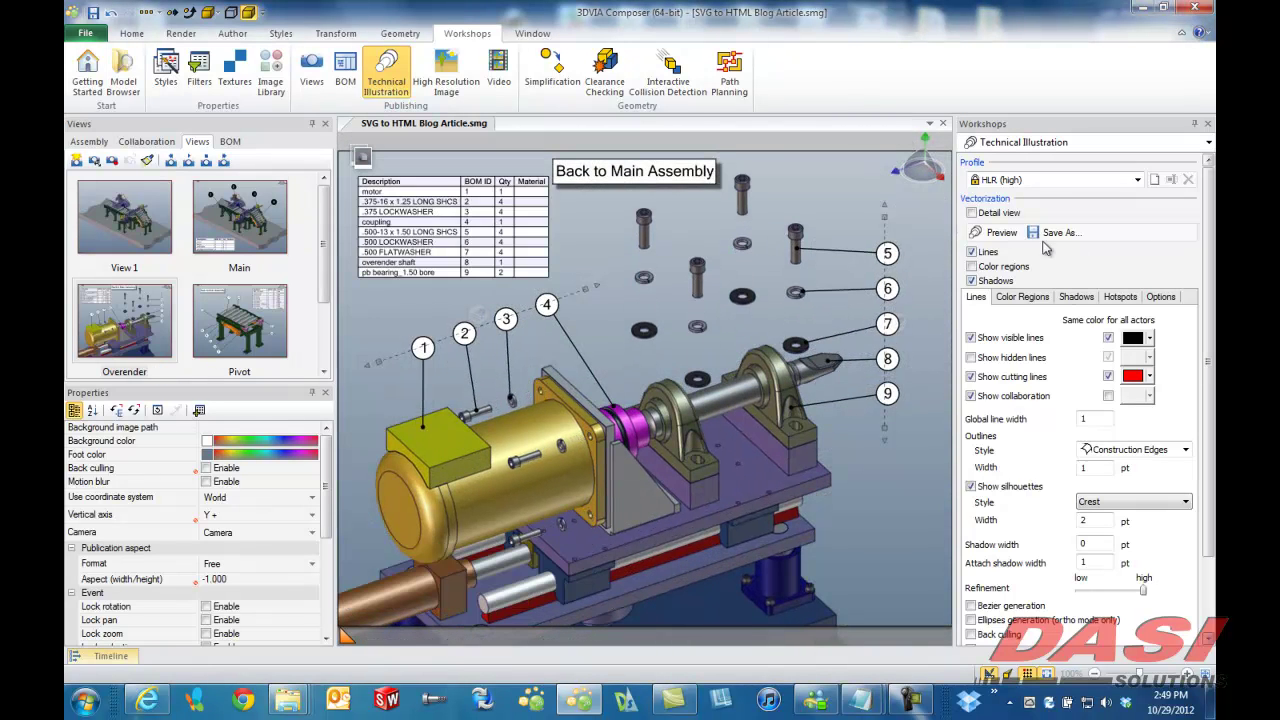
click(1000, 234)
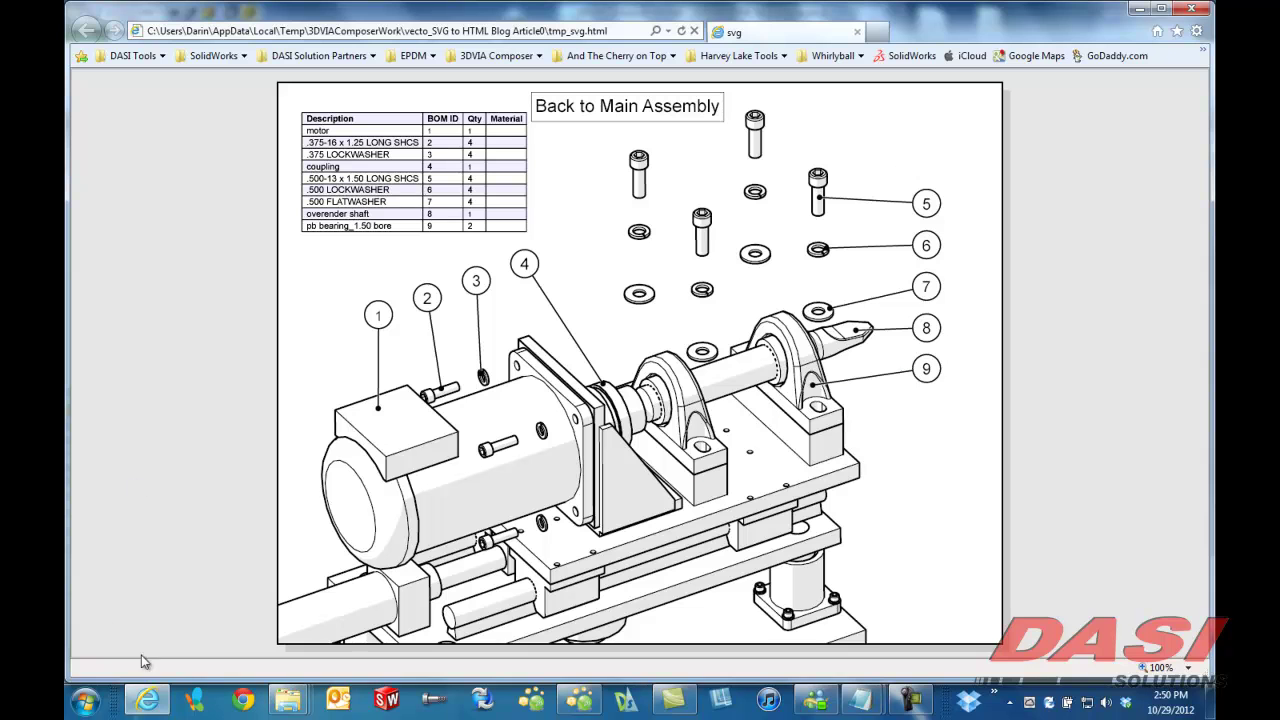
- Copy the new Overender tmp.svg and tmp_svg.html from the temp folder into SVG HTML
mouse_move(288, 700)
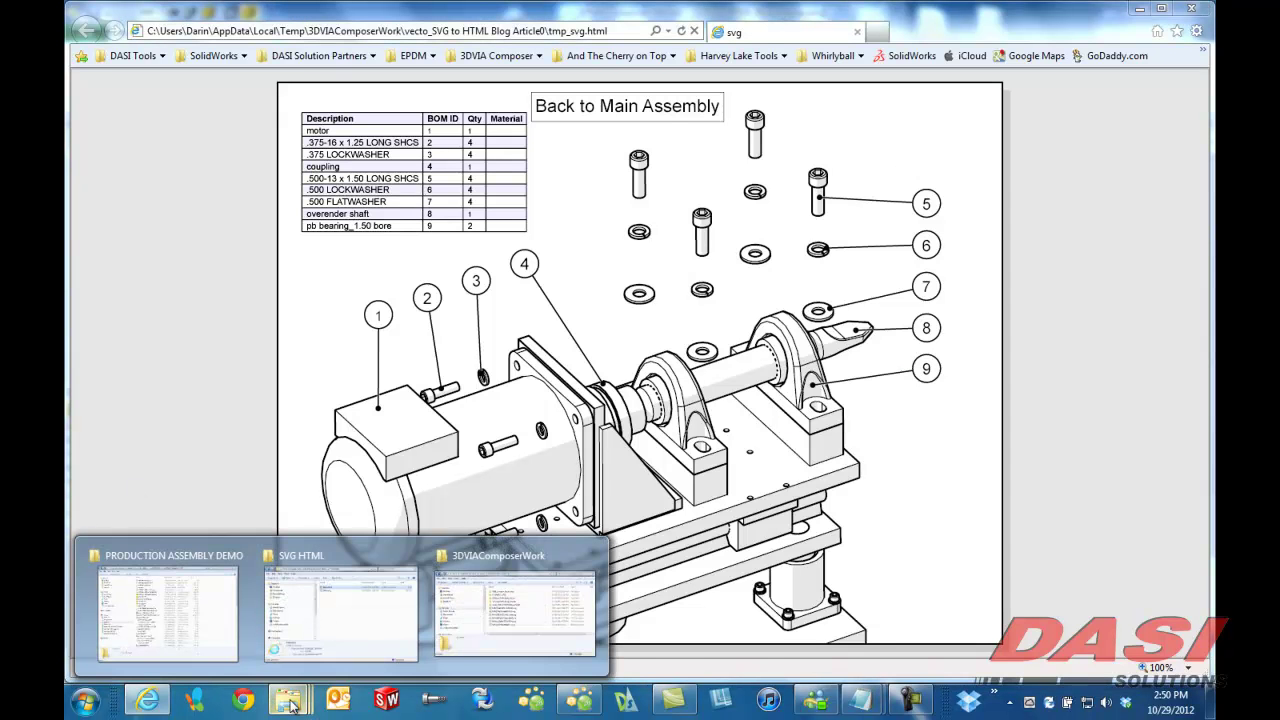
click(508, 588)
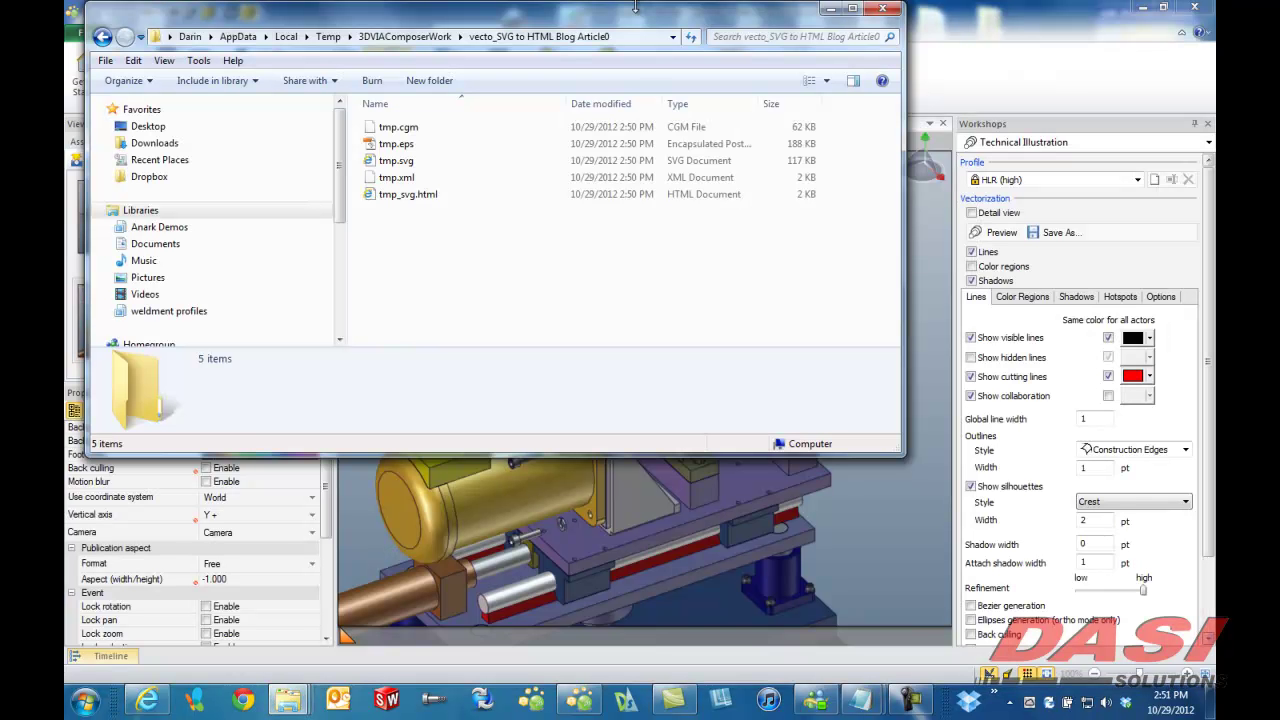
click(396, 162)
ctrl+click(408, 194)
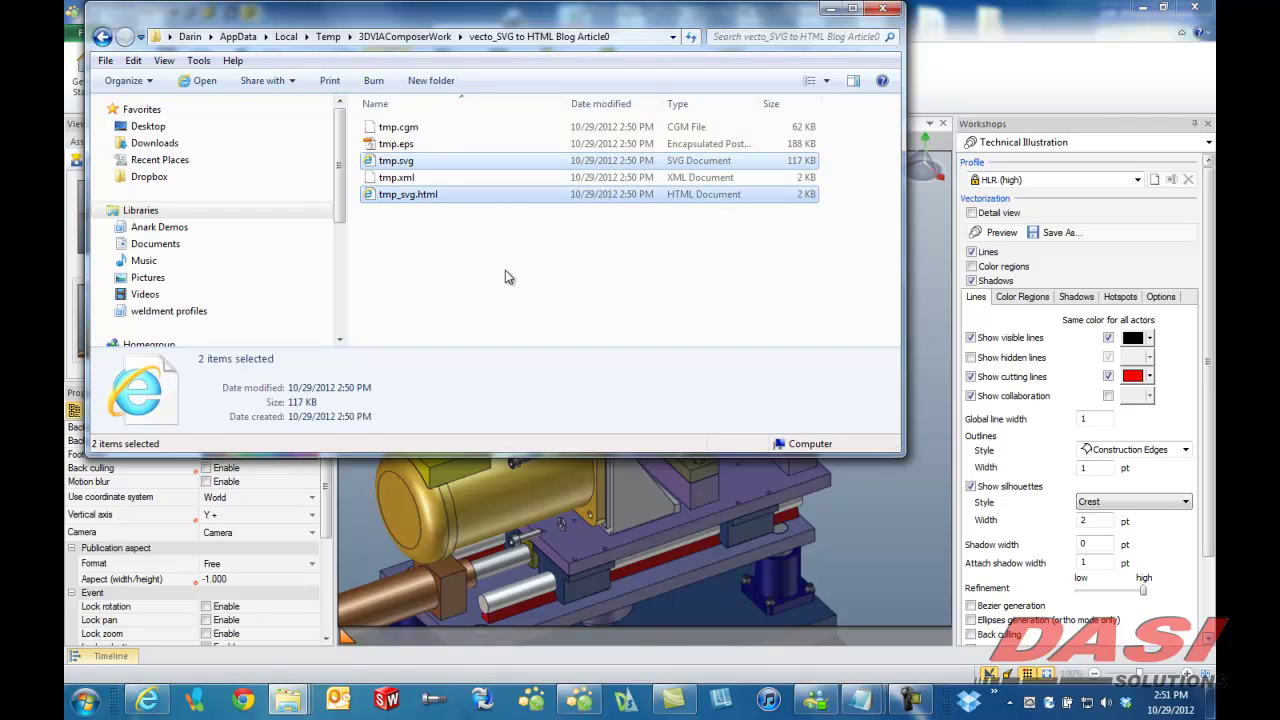
mouse_move(293, 705)
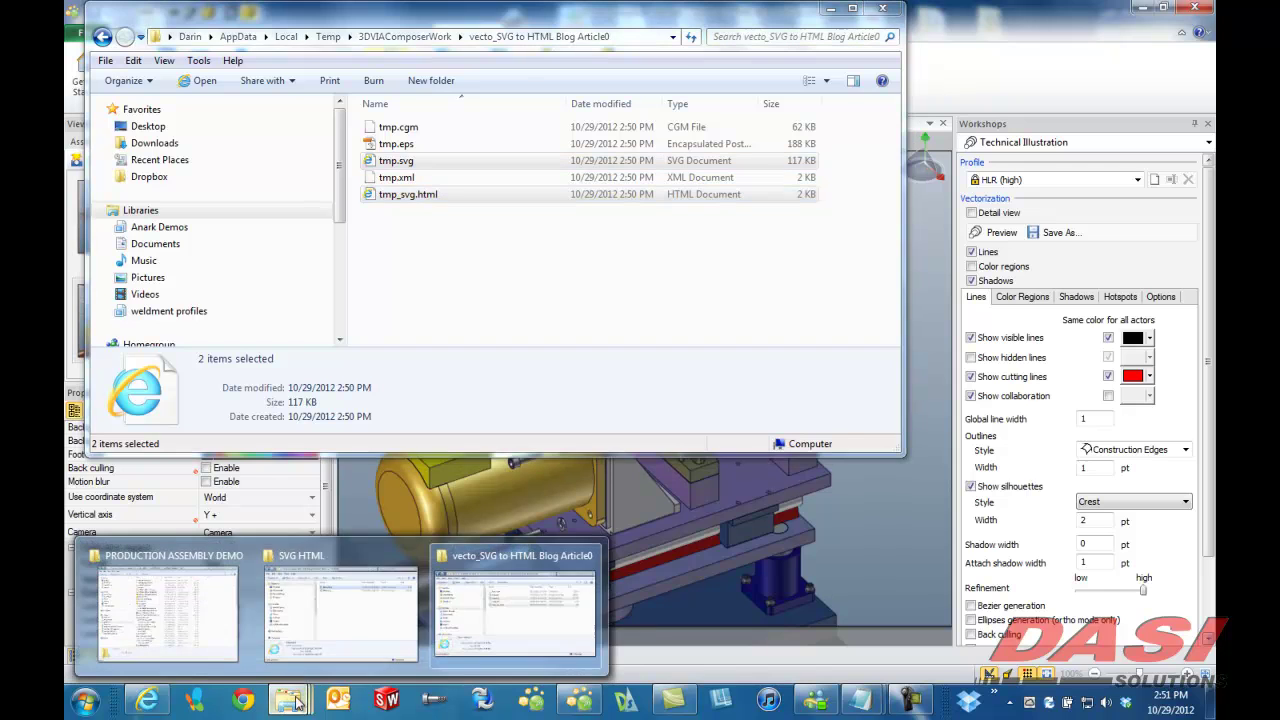
click(366, 603)
click(678, 390)
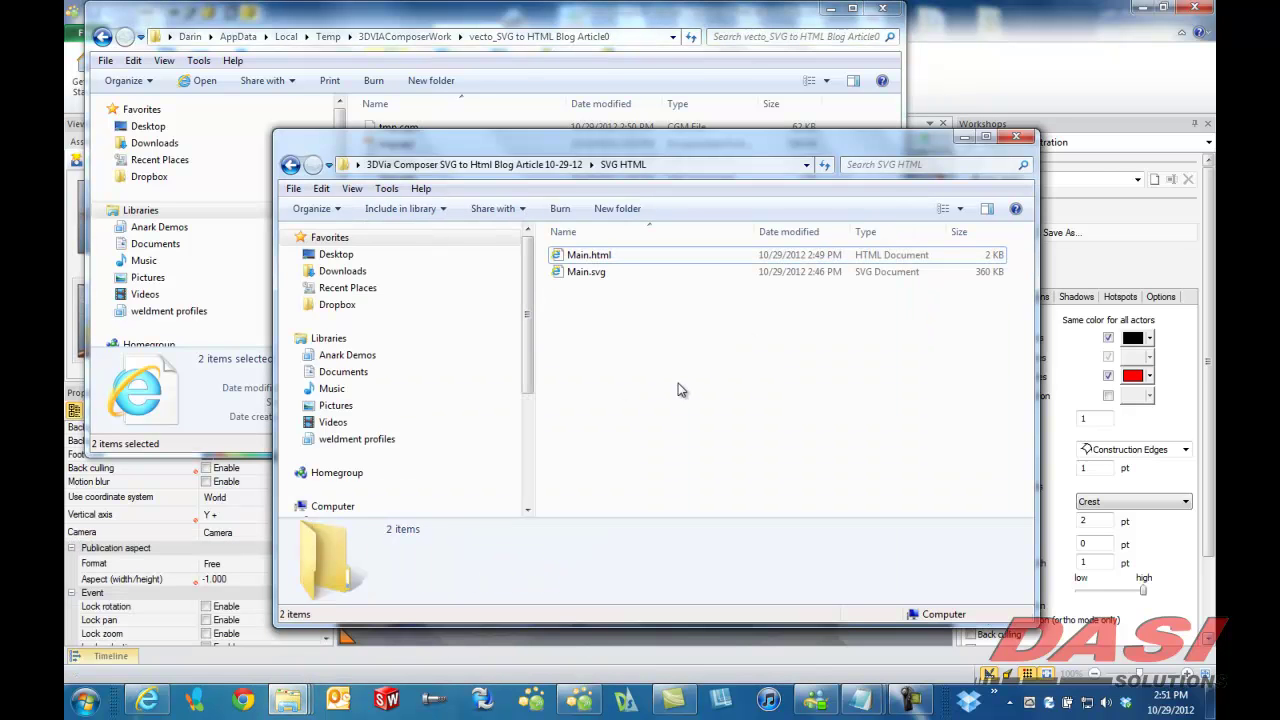
key(ctrl+v)
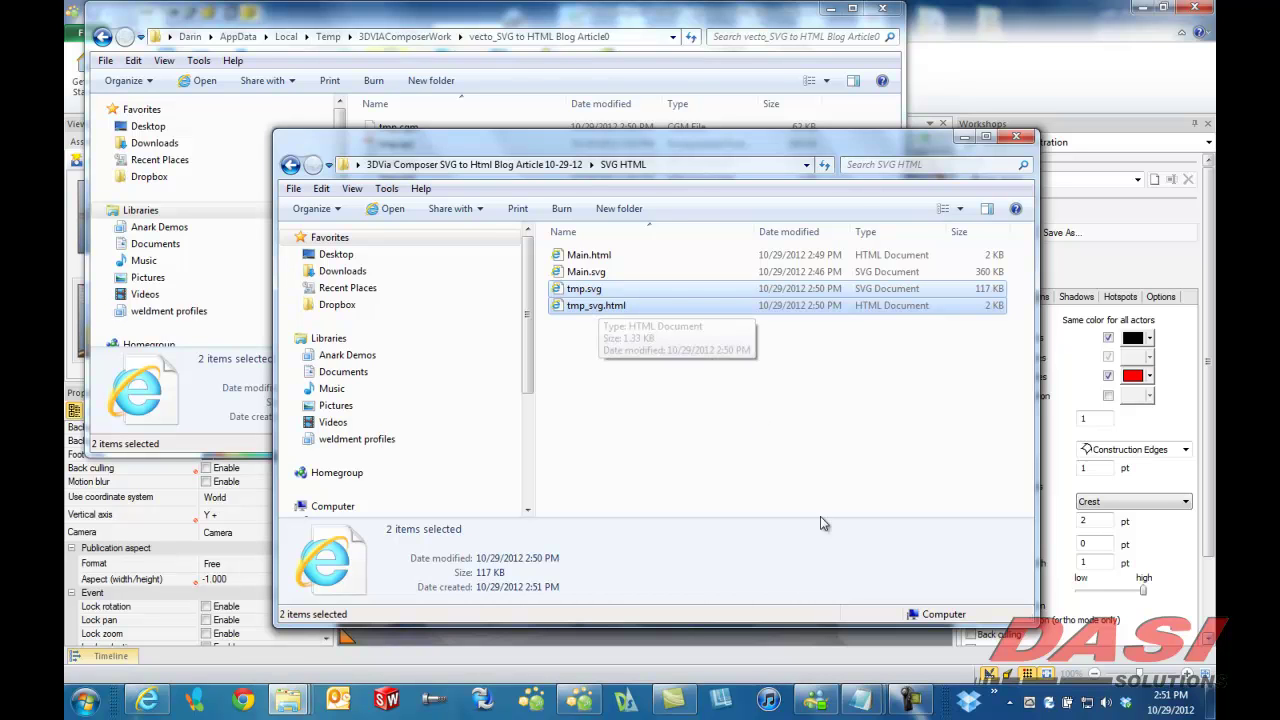
- Rename the copied tmp.svg to Overender.svg
click(602, 308)
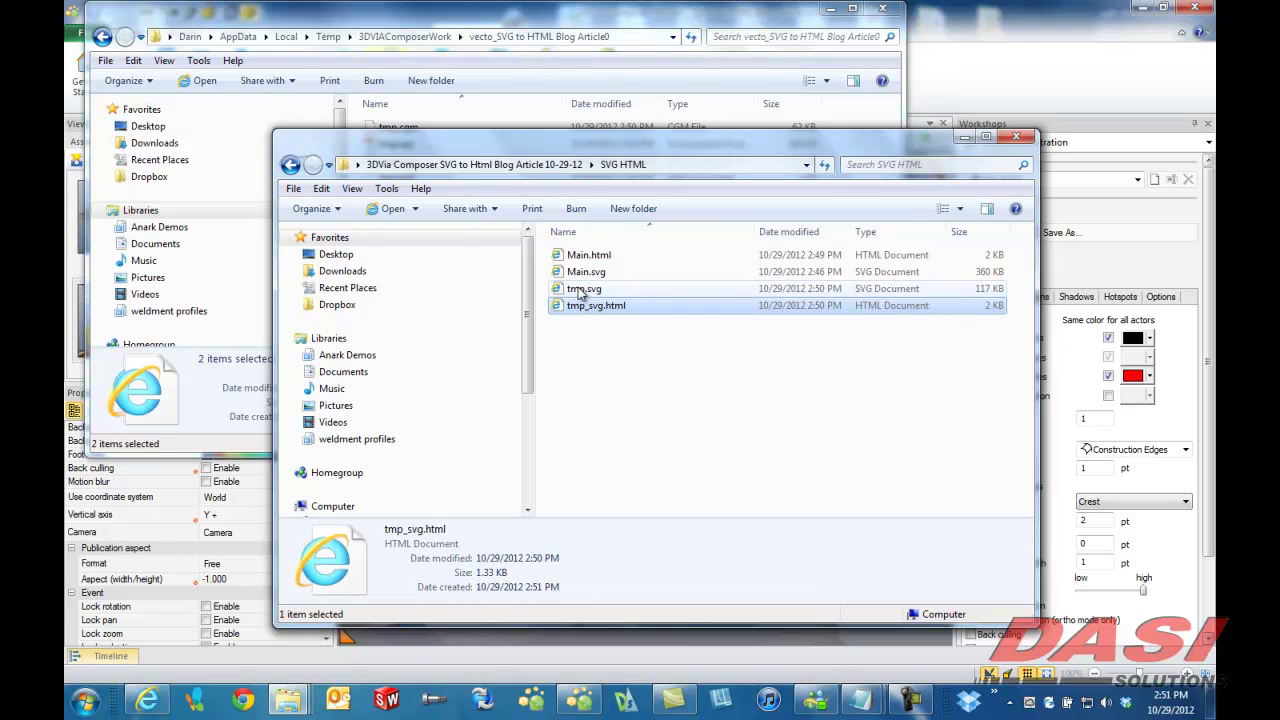
click(582, 292)
click(585, 290)
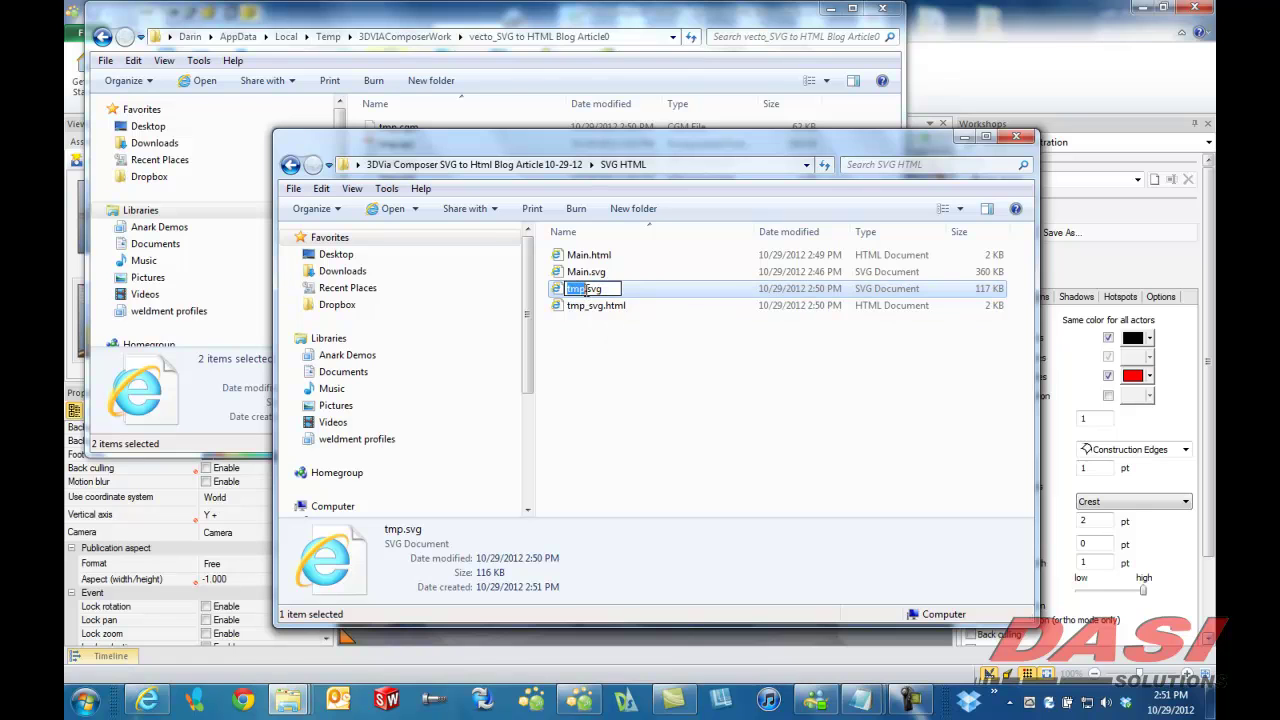
text(Overfender)
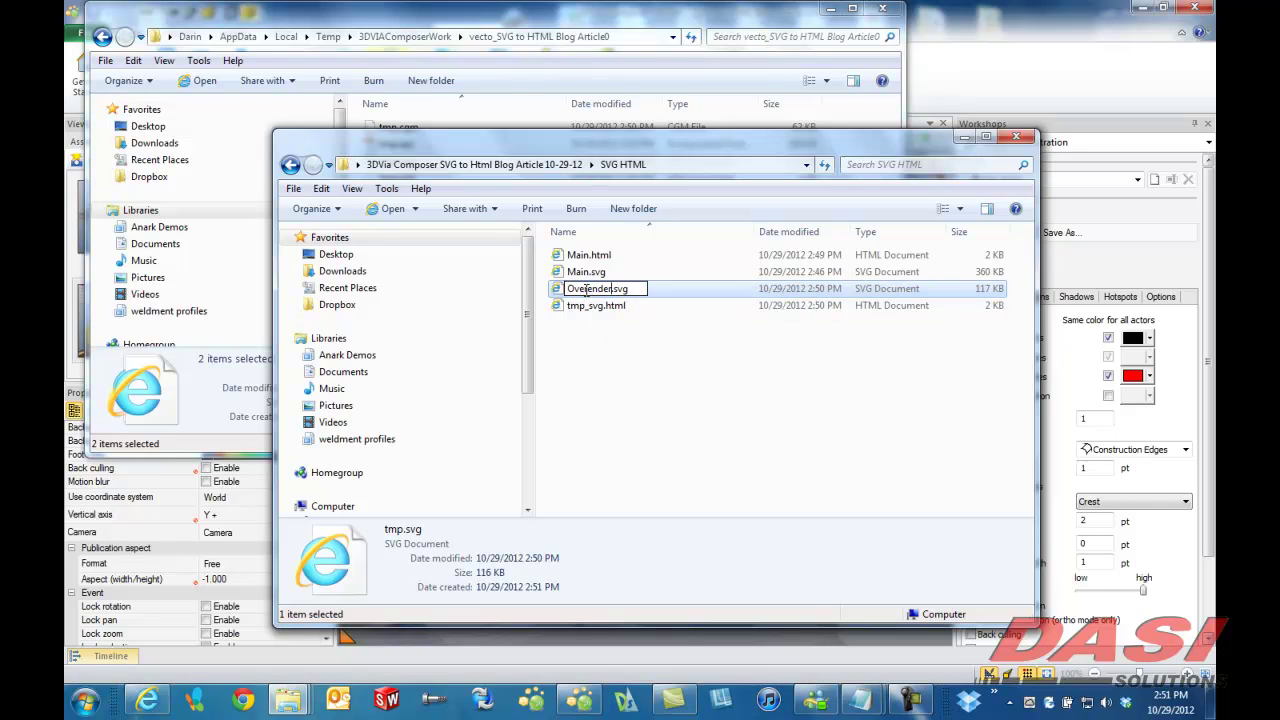
click(590, 308)
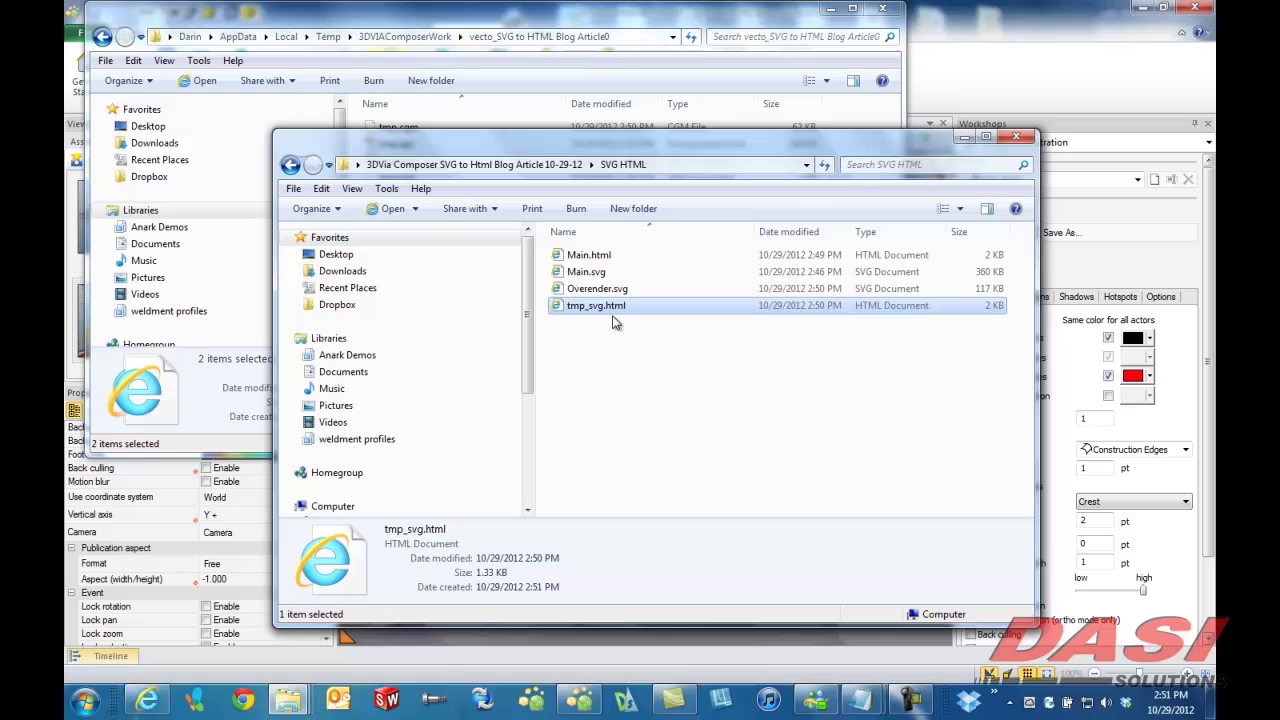
- Rename tmp_svg.html to Overender.html using the name copied from the Composer Navigation notes
mouse_move(864, 703)
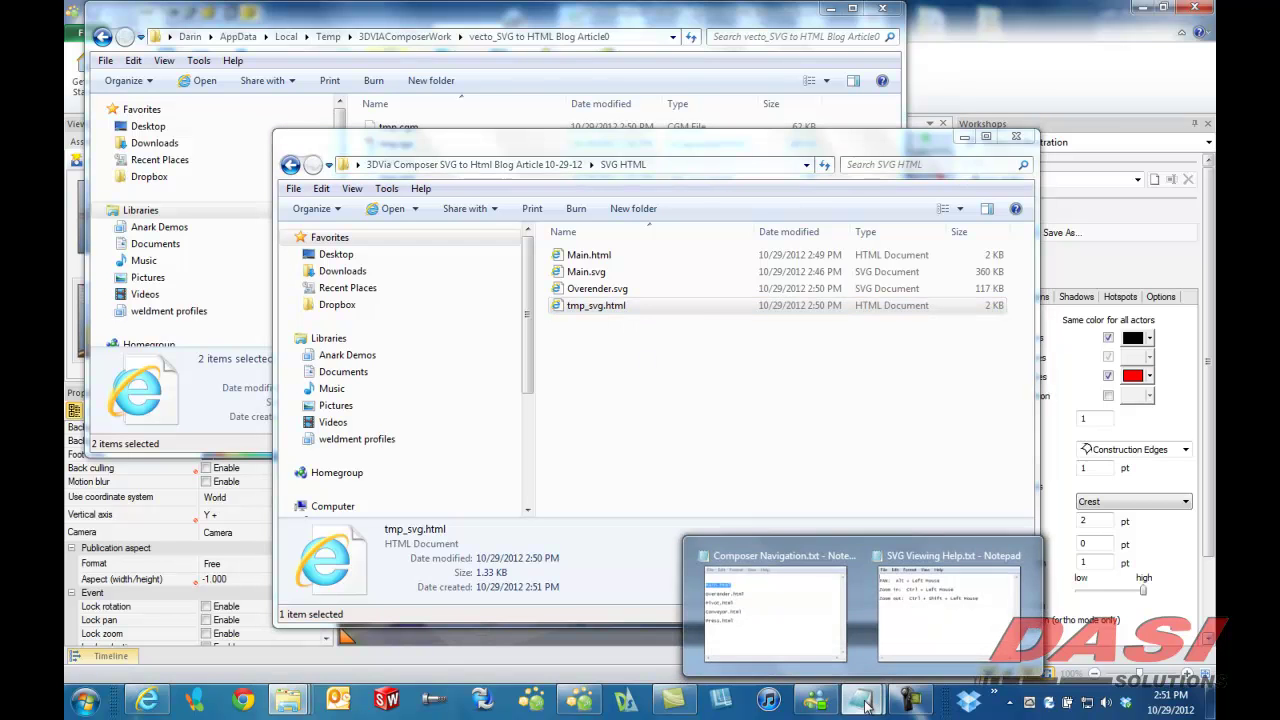
click(806, 612)
drag(858, 466, 757, 470)
key(ctrl+c)
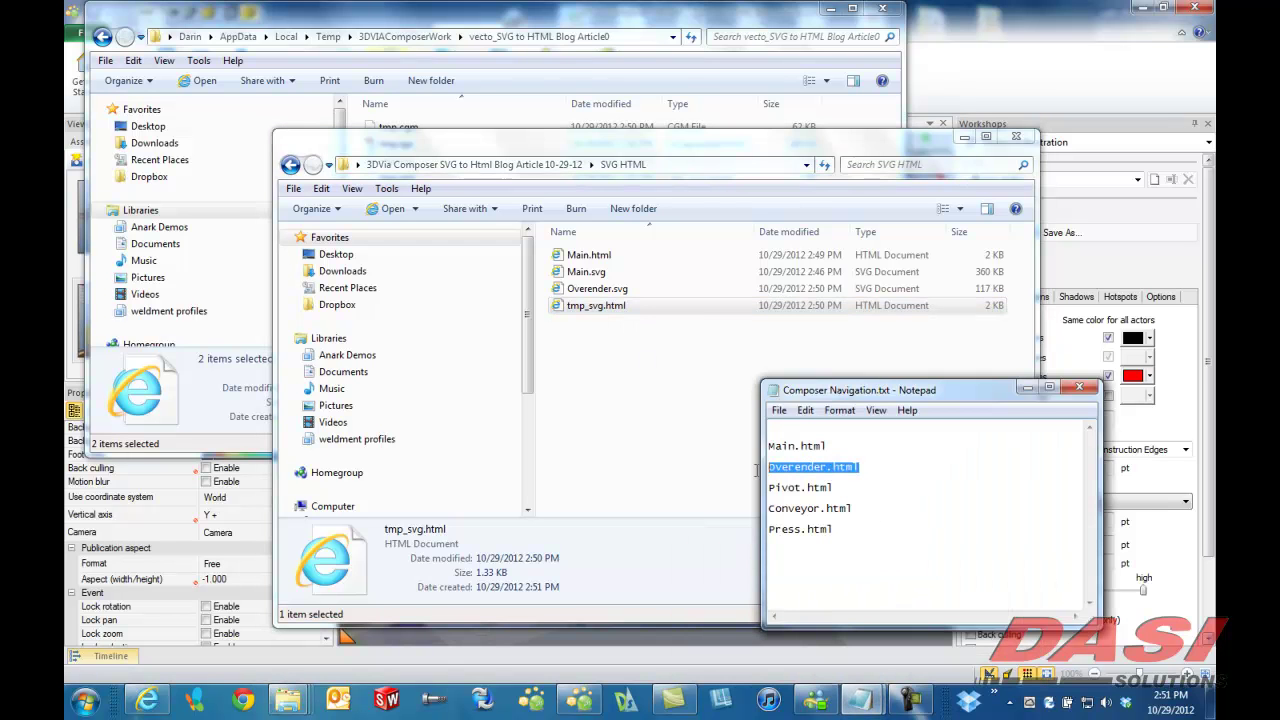
click(619, 307)
click(584, 307)
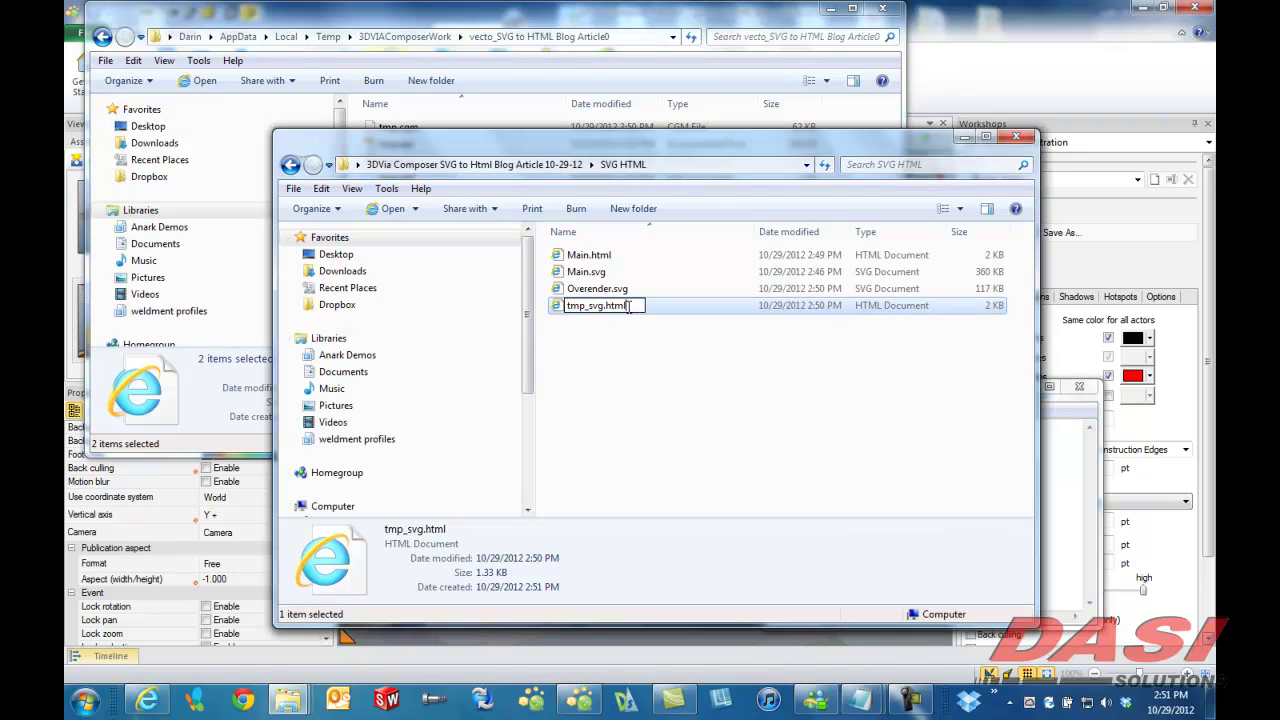
key(ctrl+a)
key(ctrl+v)
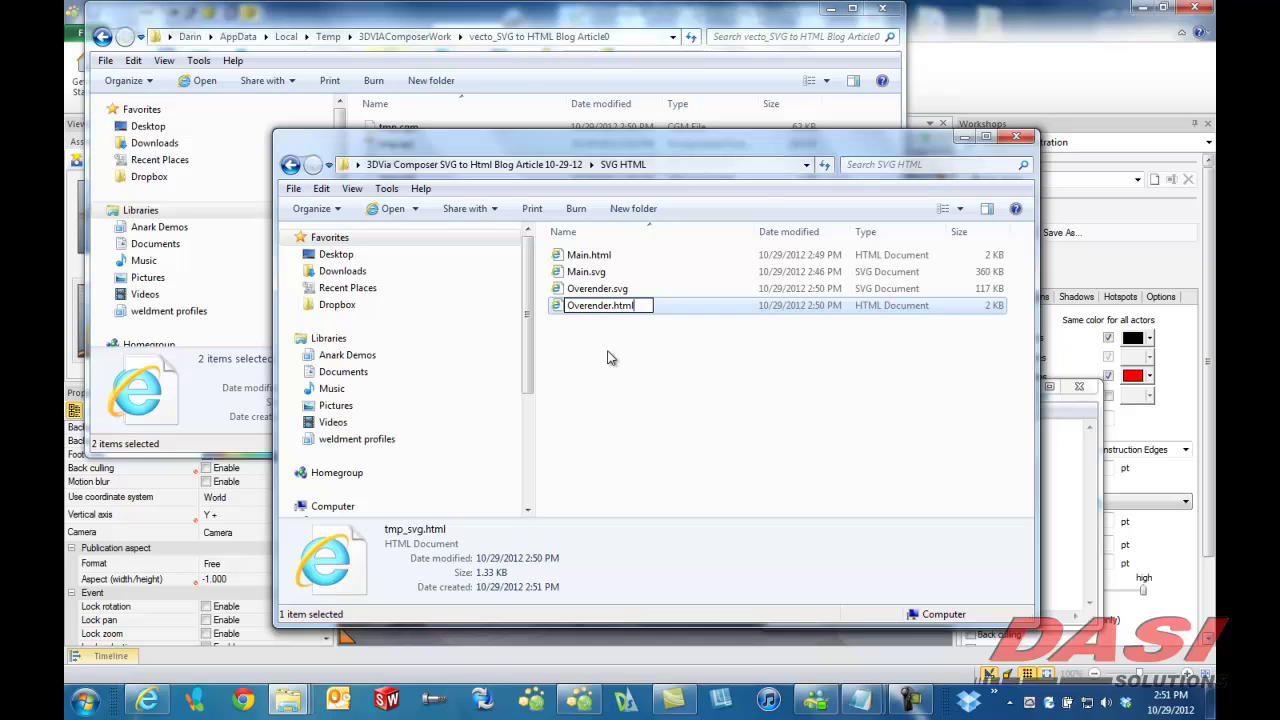
click(610, 358)
- Open Overender.html in Notepad, point its SVG reference to Overender.svg, and save it
right_click(594, 290)
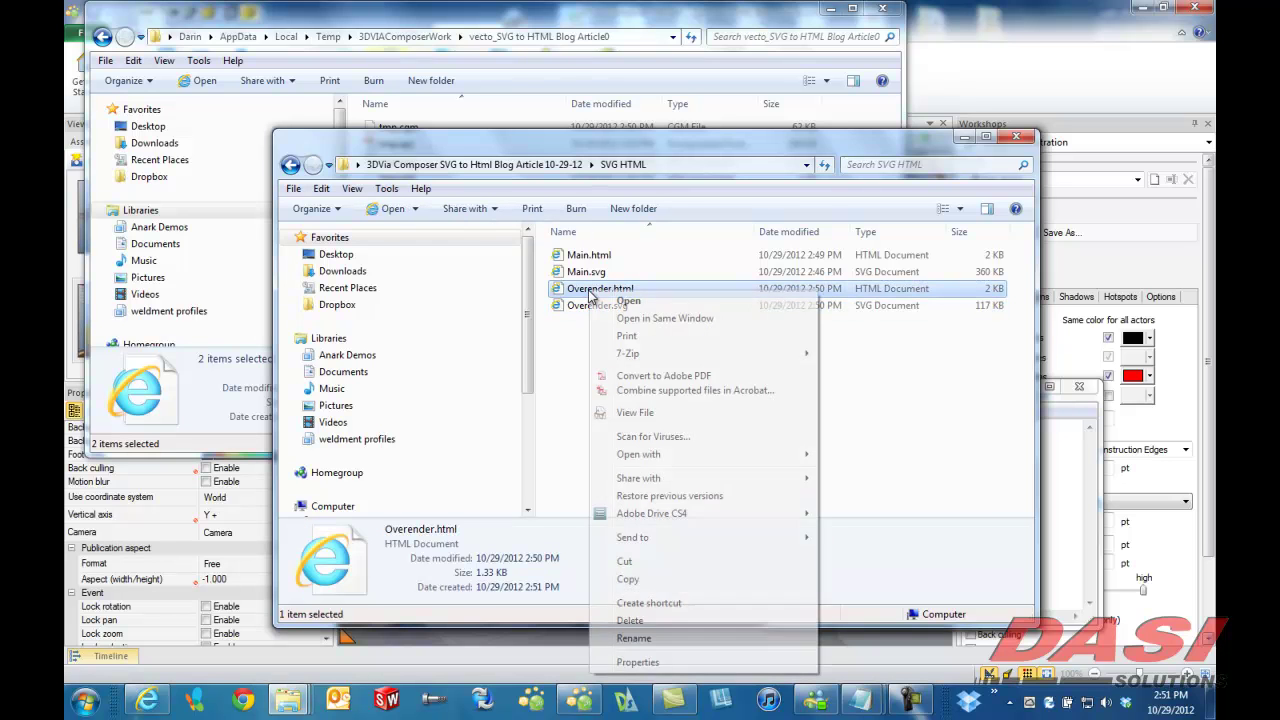
mouse_move(737, 455)
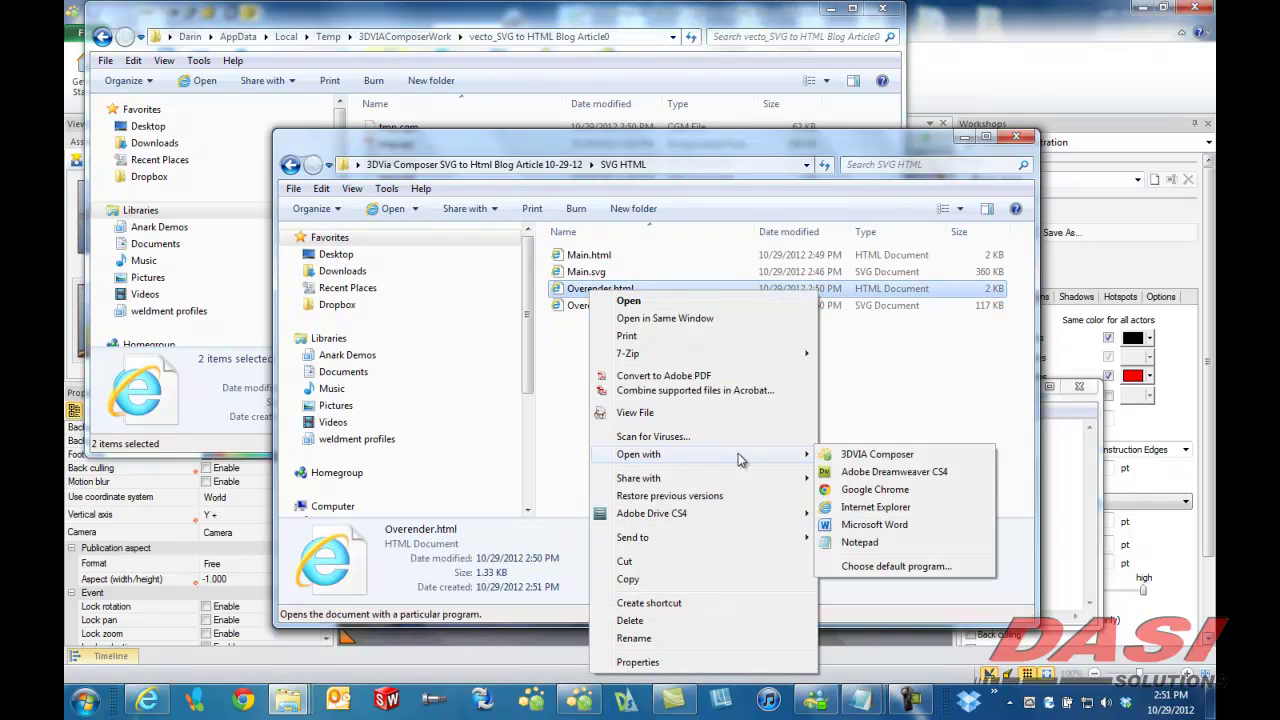
click(855, 543)
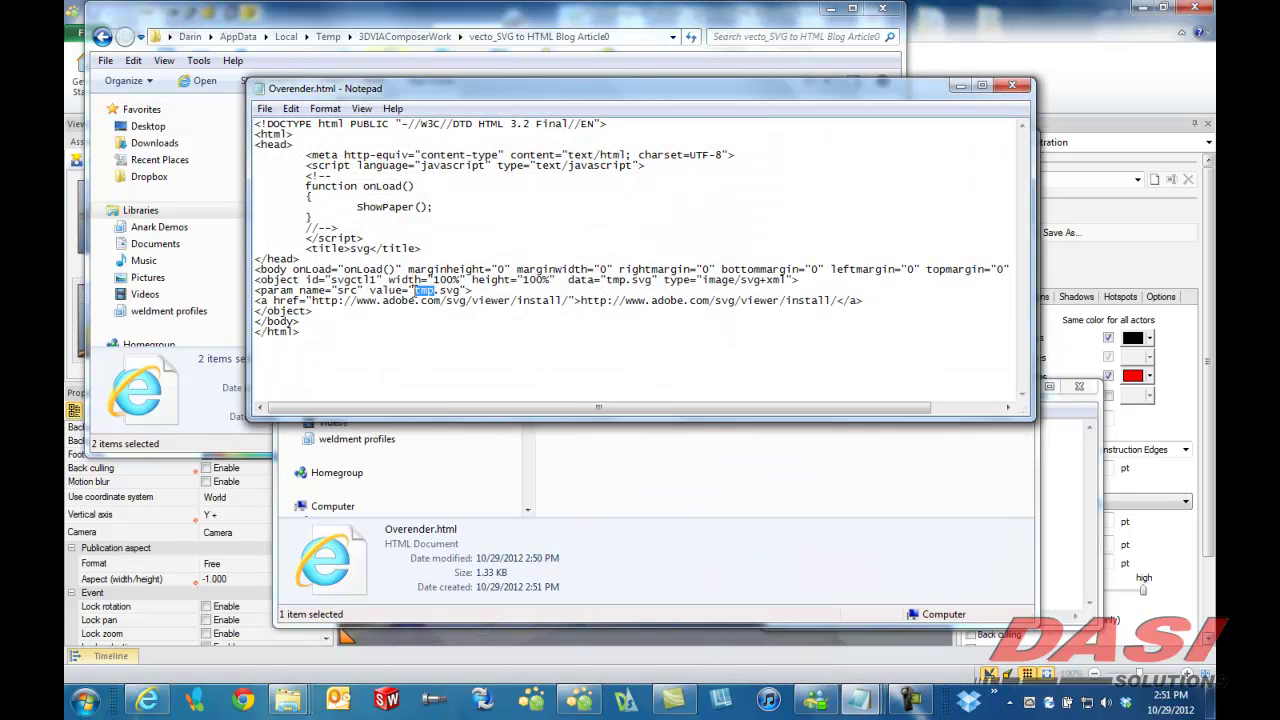
key(ctrl+v)
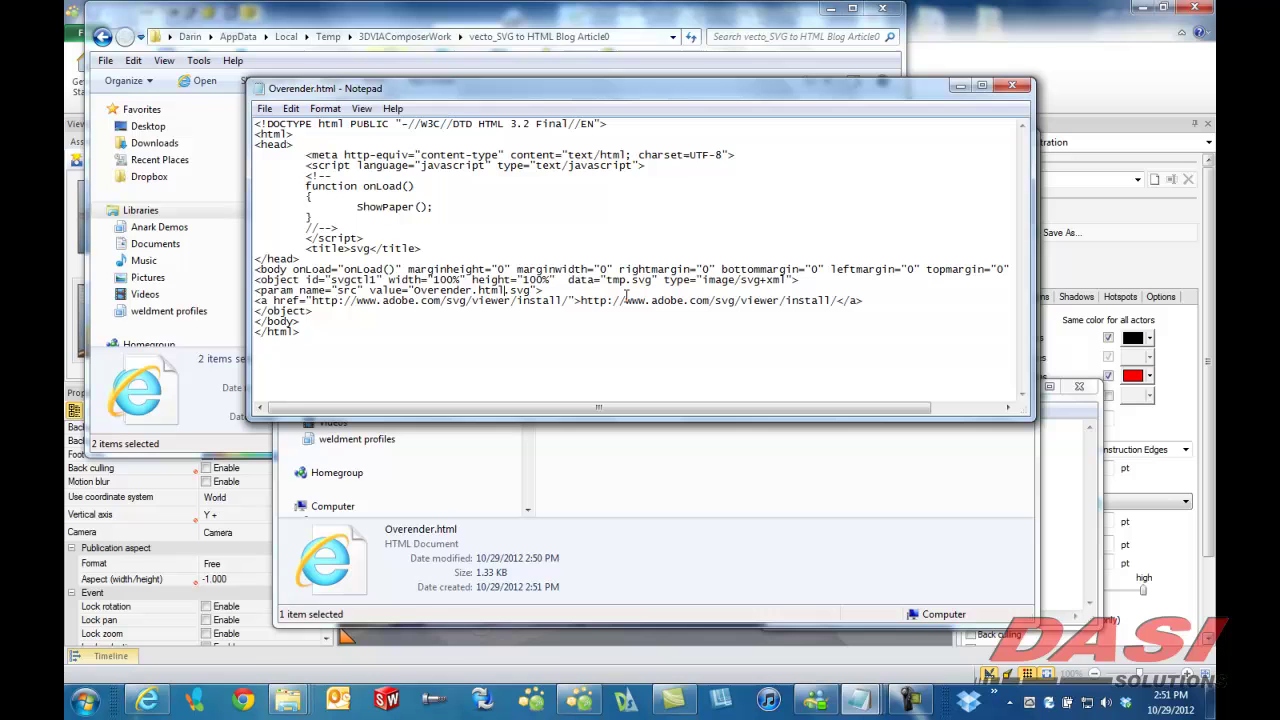
key(BackSpace)
key(BackSpace)
key(BackSpace)
key(BackSpace)
key(BackSpace)
click(1012, 86)
click(590, 377)
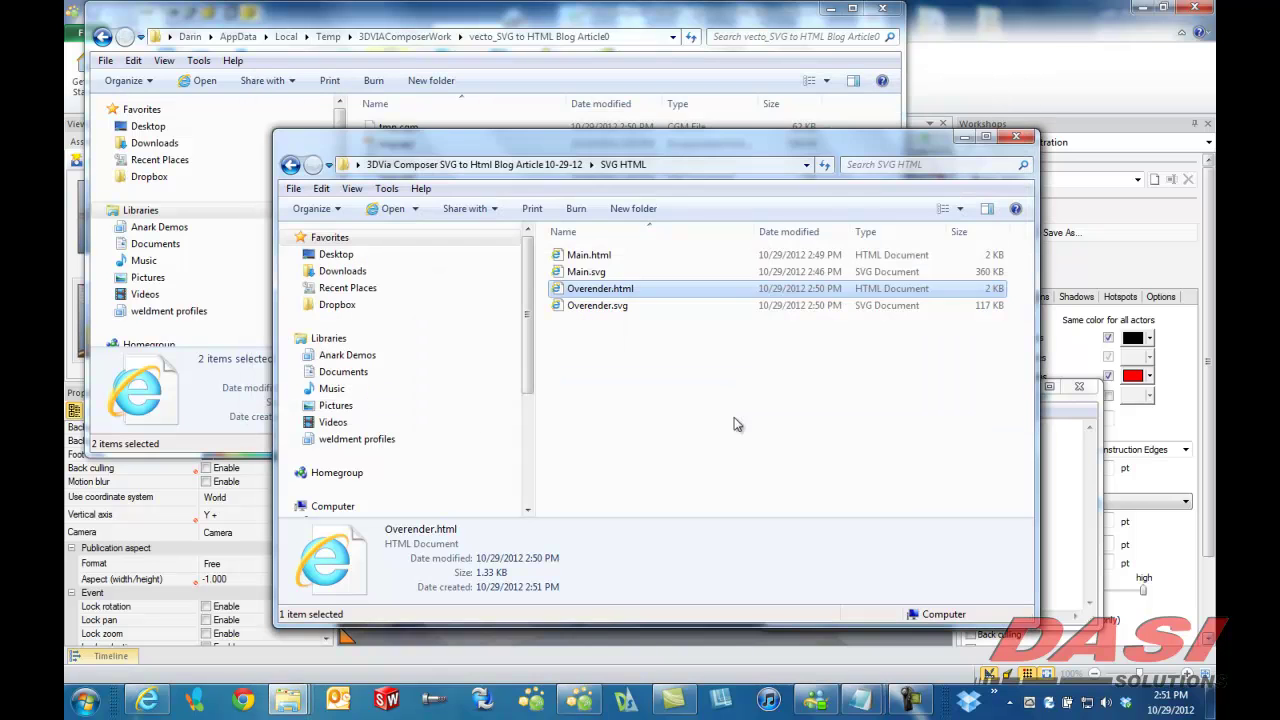
click(661, 381)
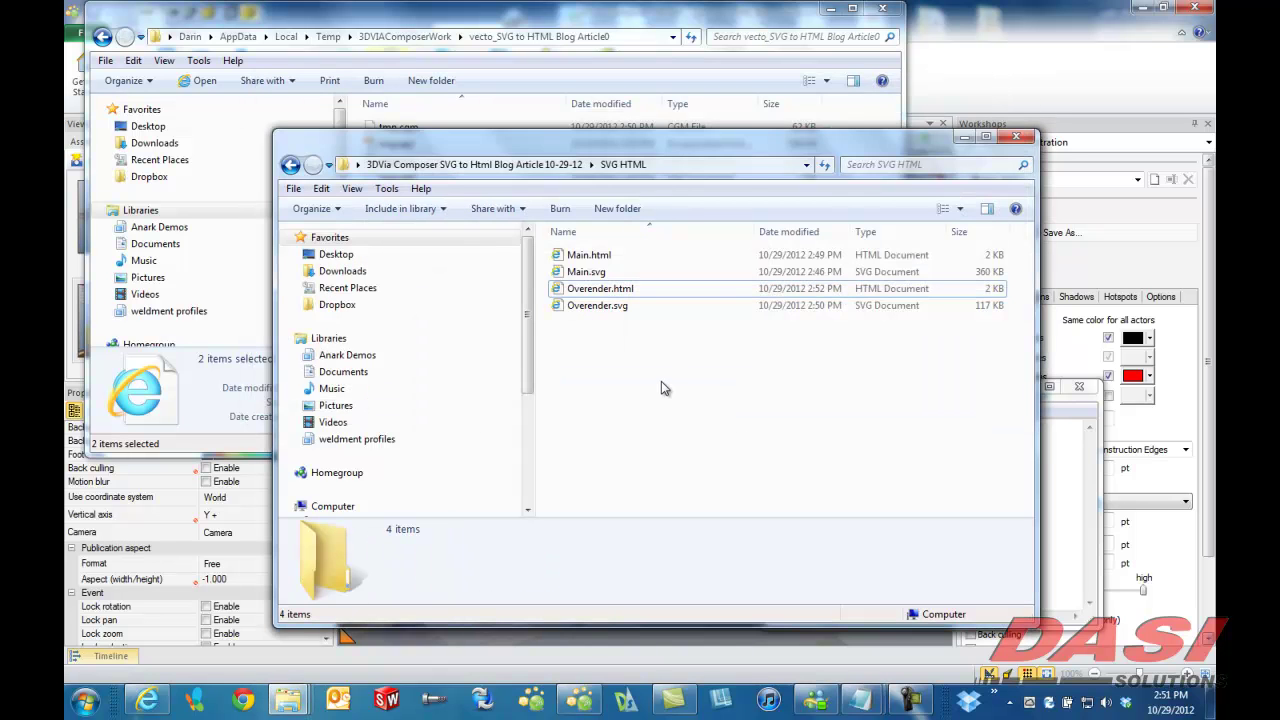
- Bring Composer forward and switch from the Overender view to the Pivot view
click(964, 138)
click(948, 70)
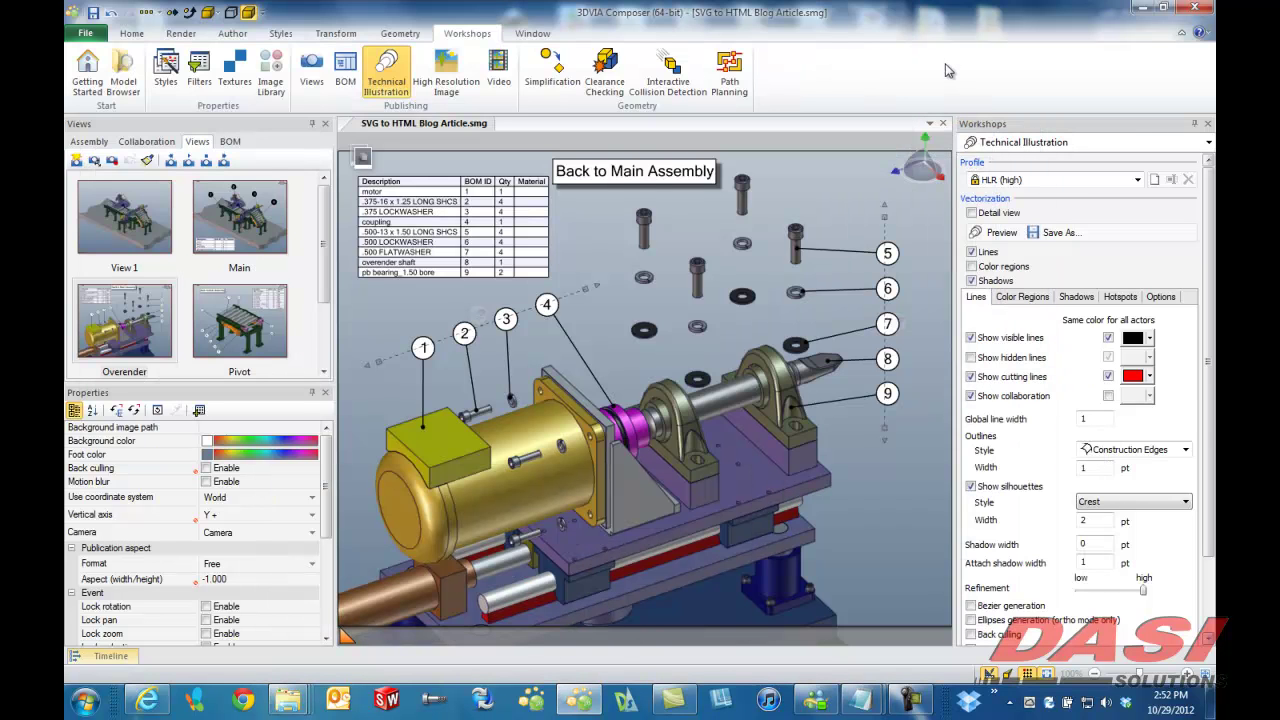
key(Page_Down)
key(Return)
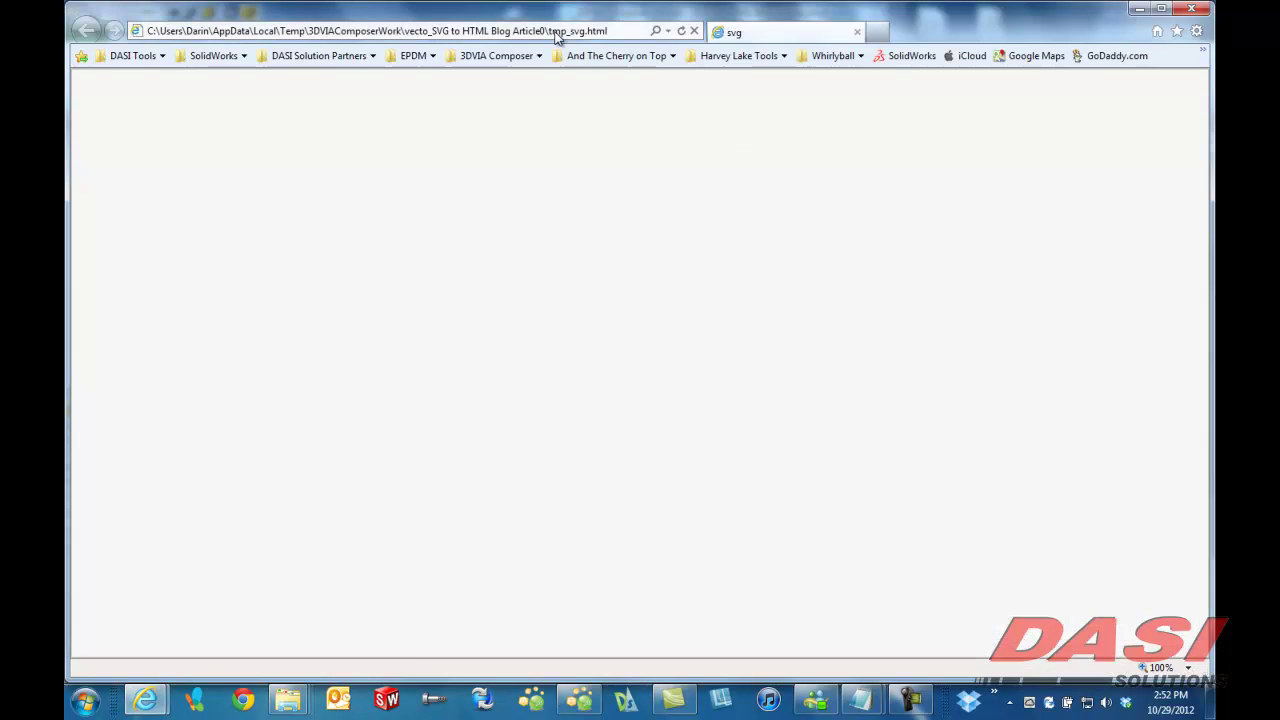
- Copy the Pivot export into SVG HTML, rename it Pivot.svg/Pivot.html, and edit Pivot.html in Notepad
mouse_move(290, 705)
click(515, 612)
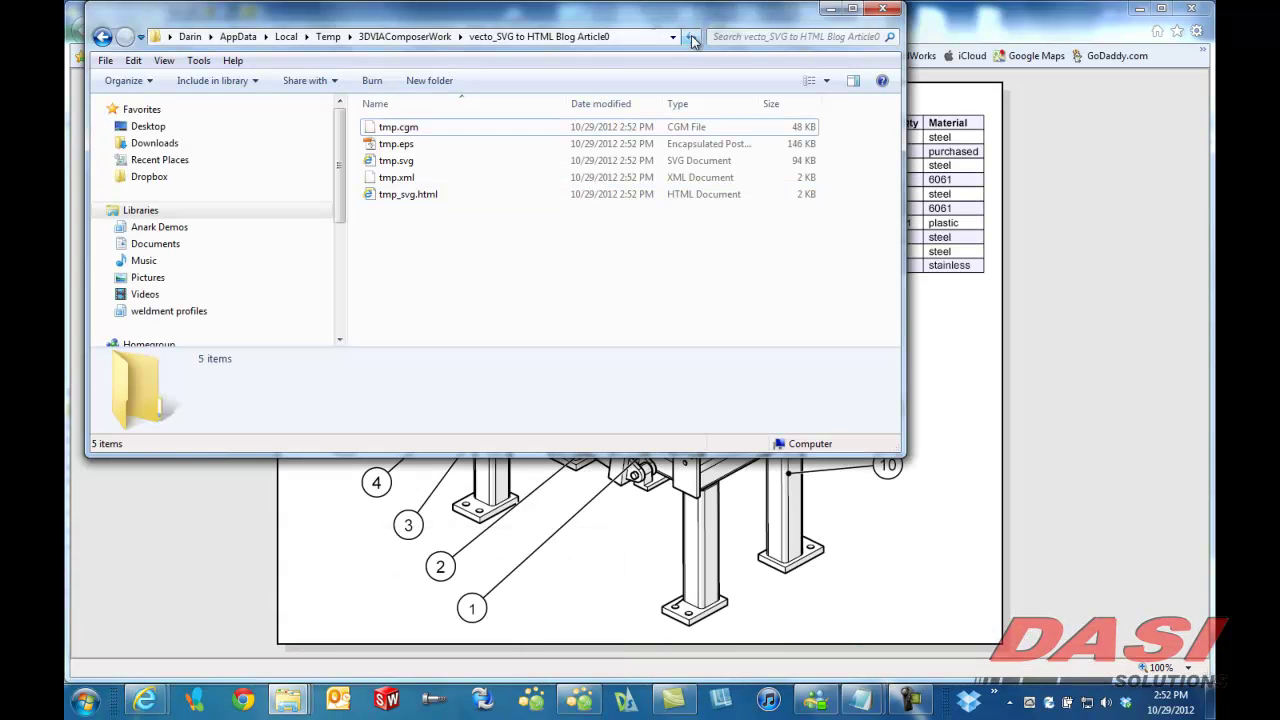
click(386, 163)
ctrl+click(400, 191)
click(340, 612)
click(585, 322)
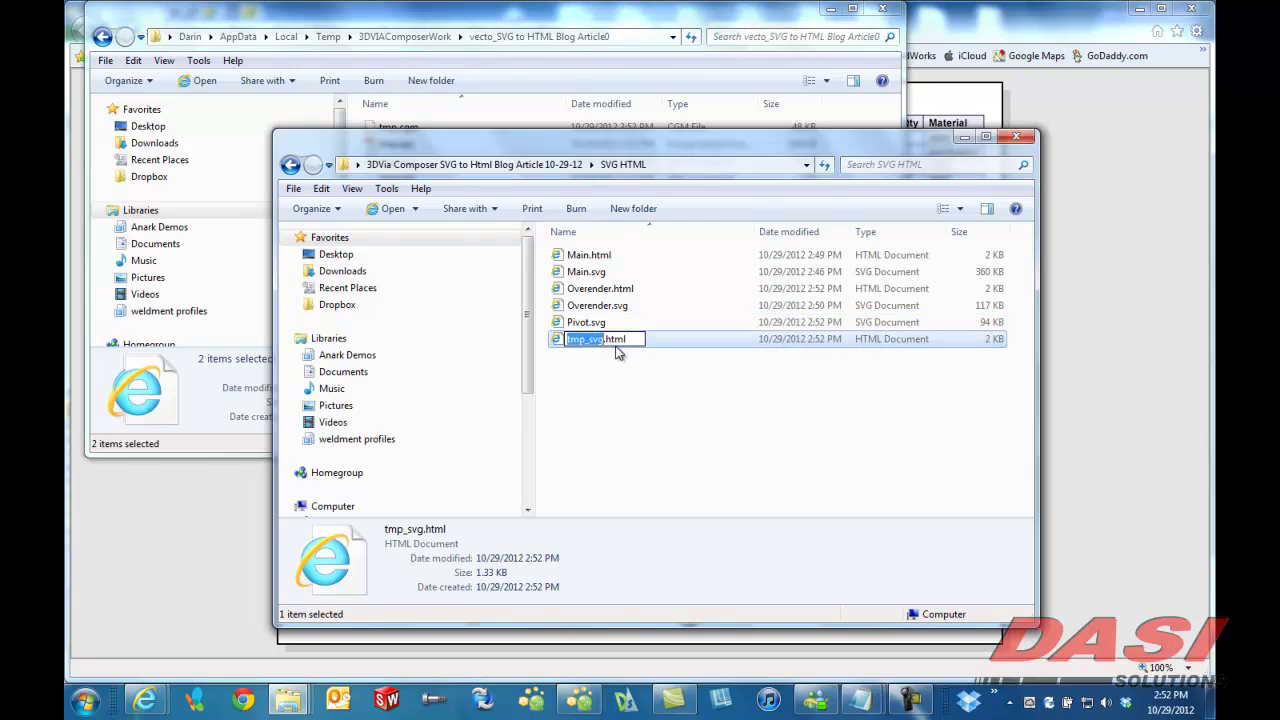
right_click(590, 339)
click(620, 354)
text(Pivot)
click(1012, 87)
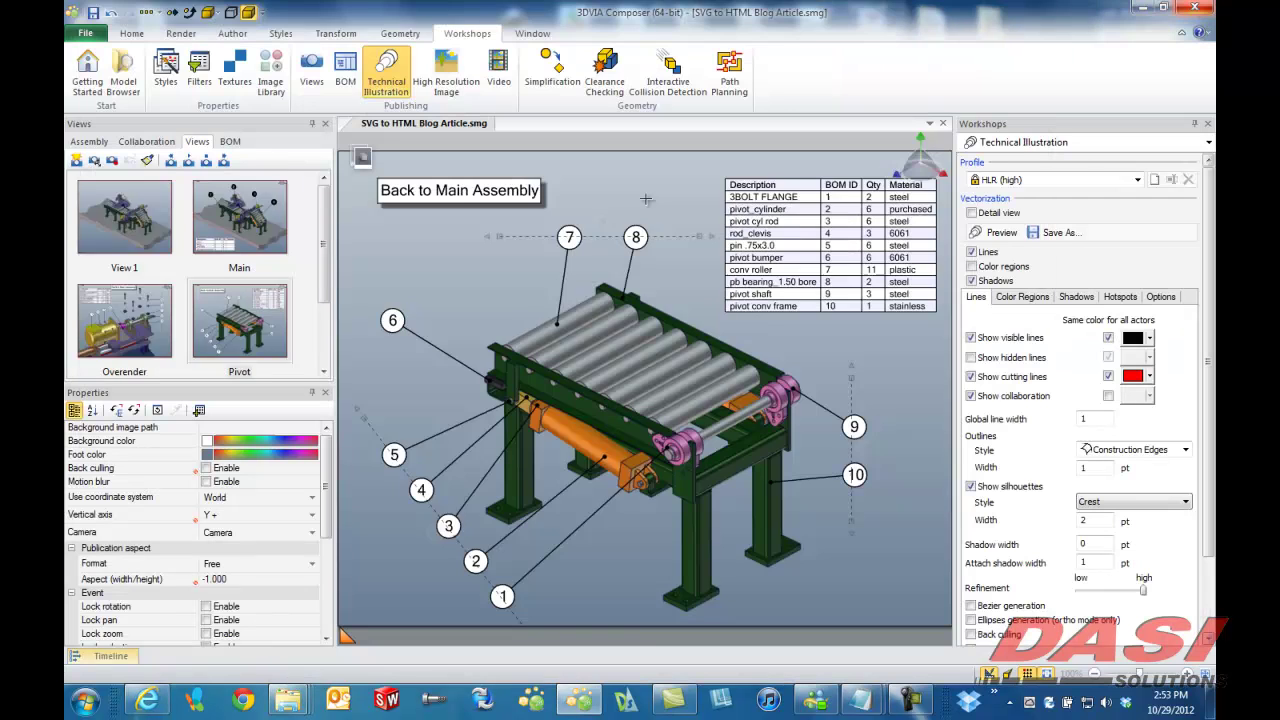
- Switch Composer to the Conveyor view and copy its tmp export files into SVG HTML
click(124, 318)
click(737, 375)
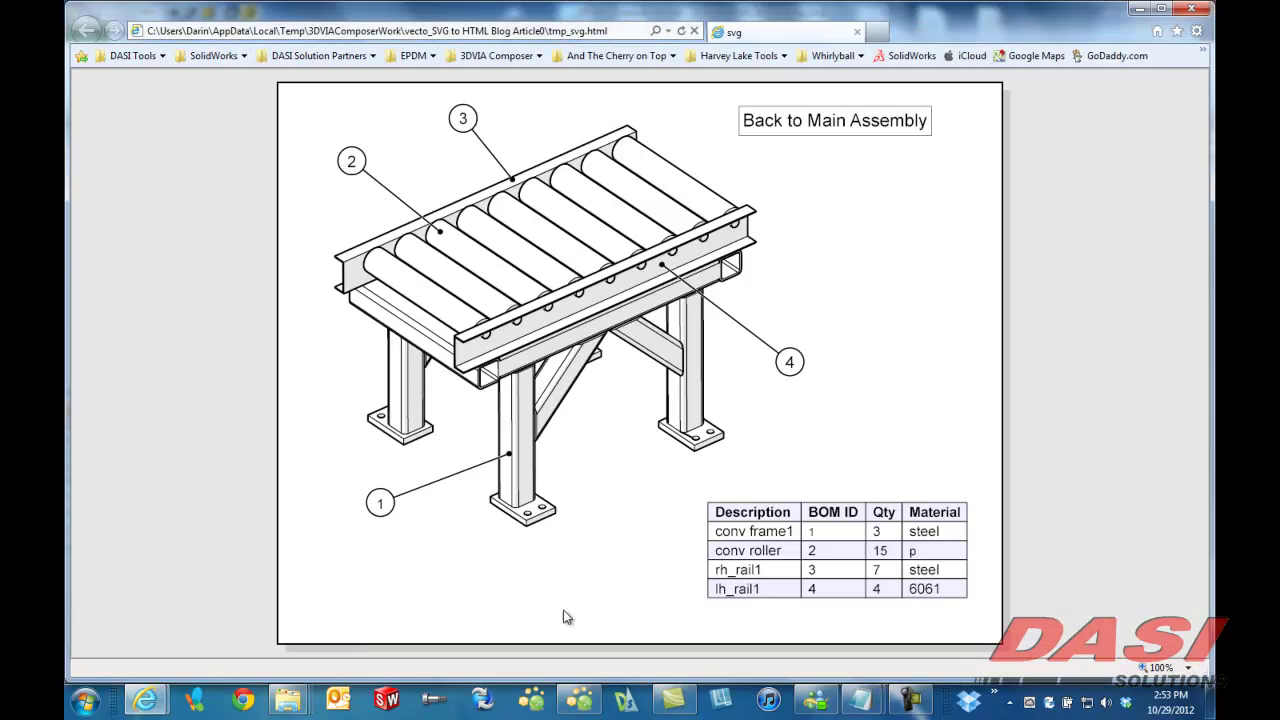
mouse_move(288, 702)
click(515, 612)
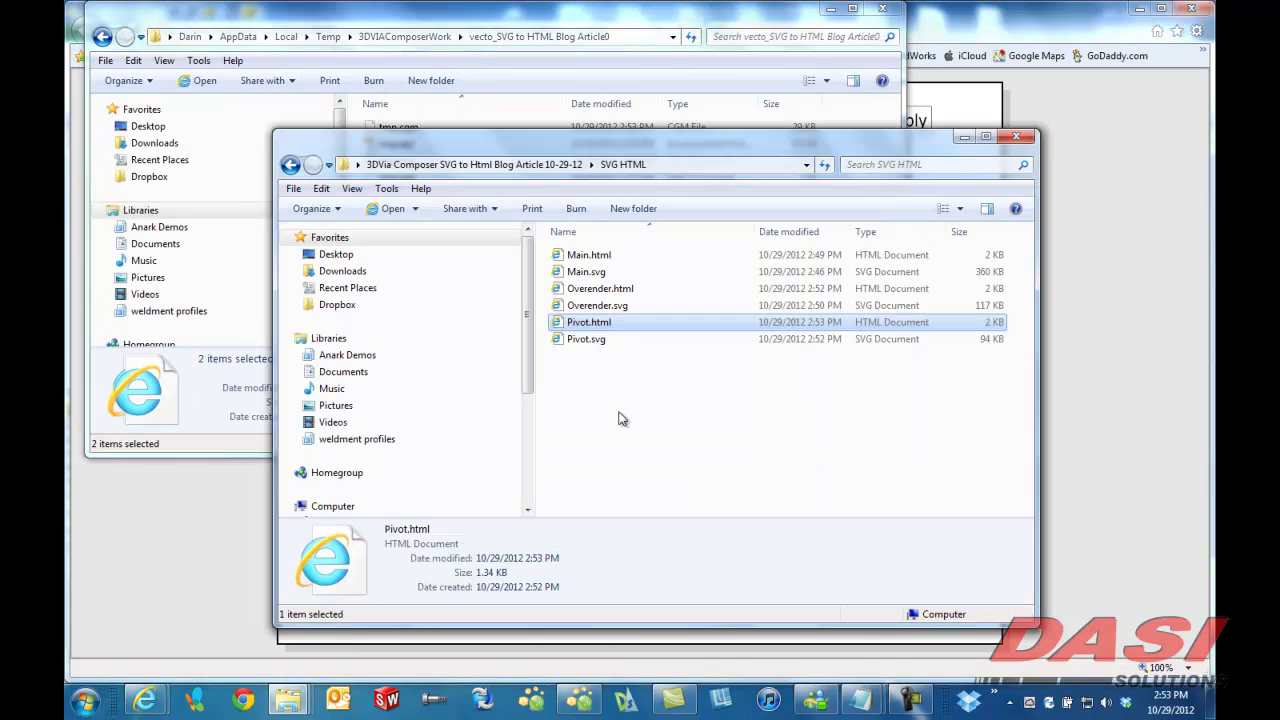
key(ctrl+v)
- Rename the Conveyor copies to Conveyor.svg and Conveyor.html
click(586, 357)
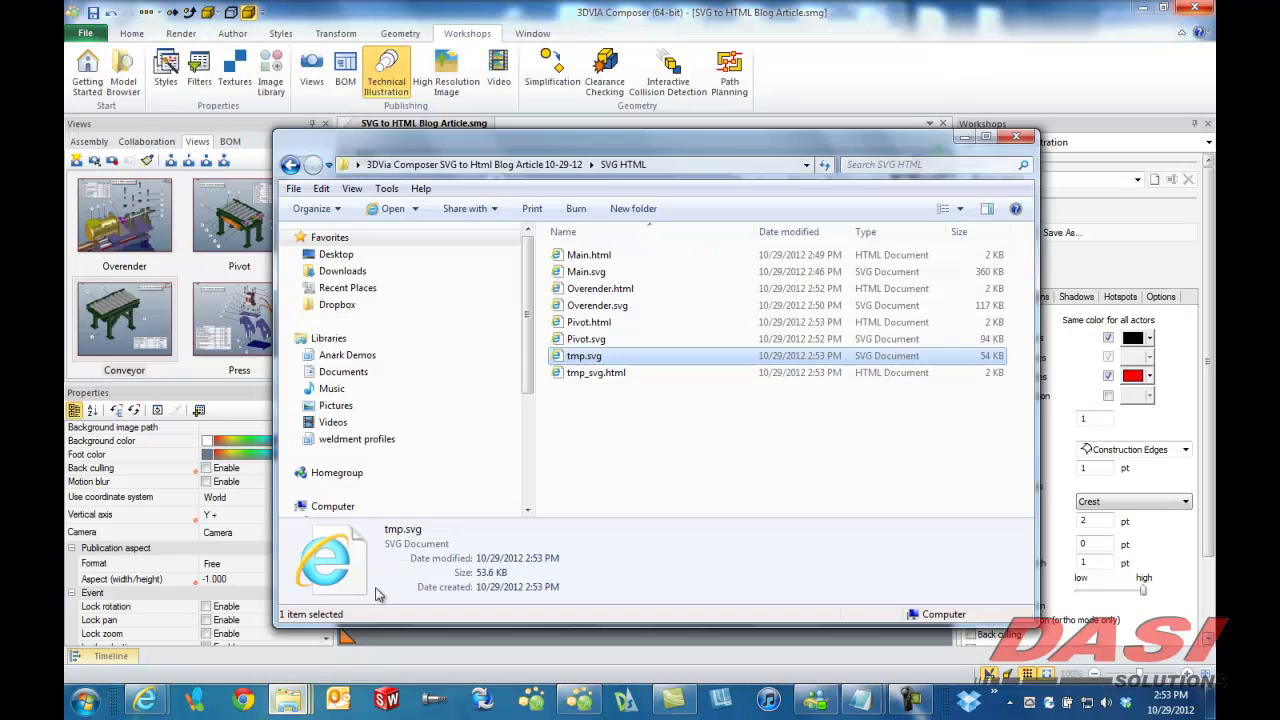
key(F2)
text(Conveyor)
key(Tab)
text(Conveyor)
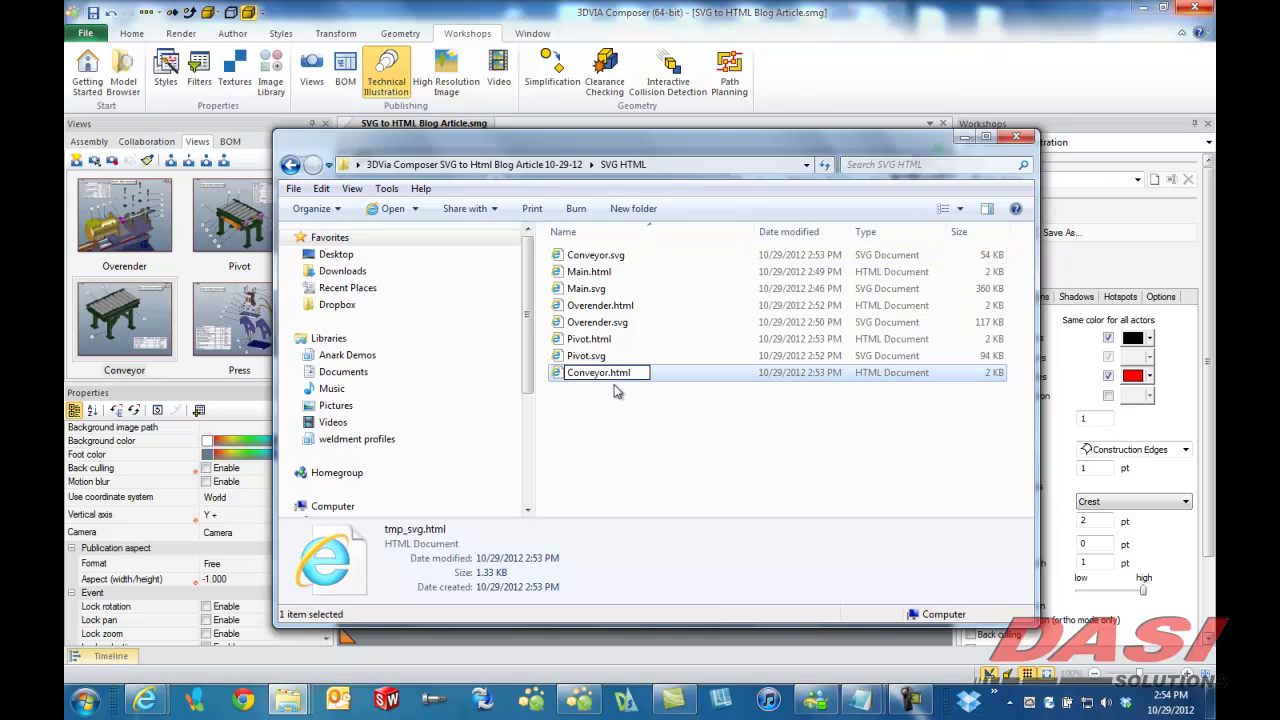
key(Return)
right_click(745, 252)
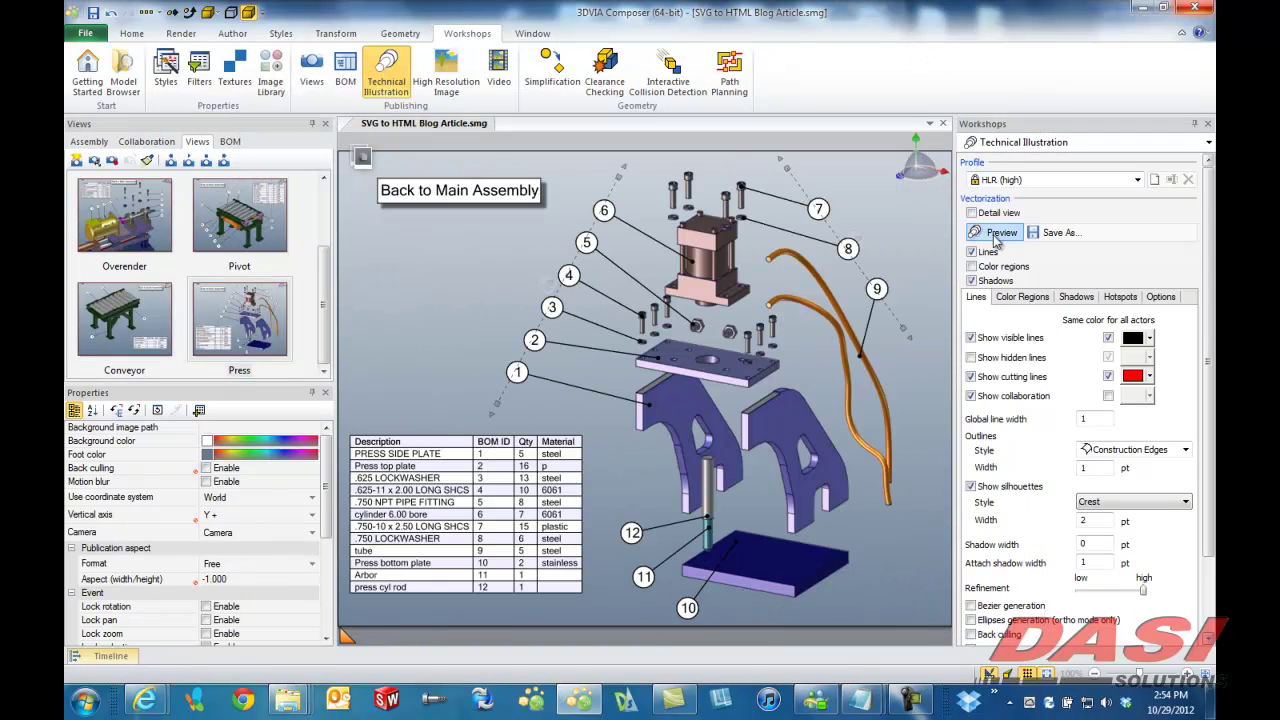
- Preview the Press view and copy its export into SVG HTML as Press.svg and Press.html
click(996, 234)
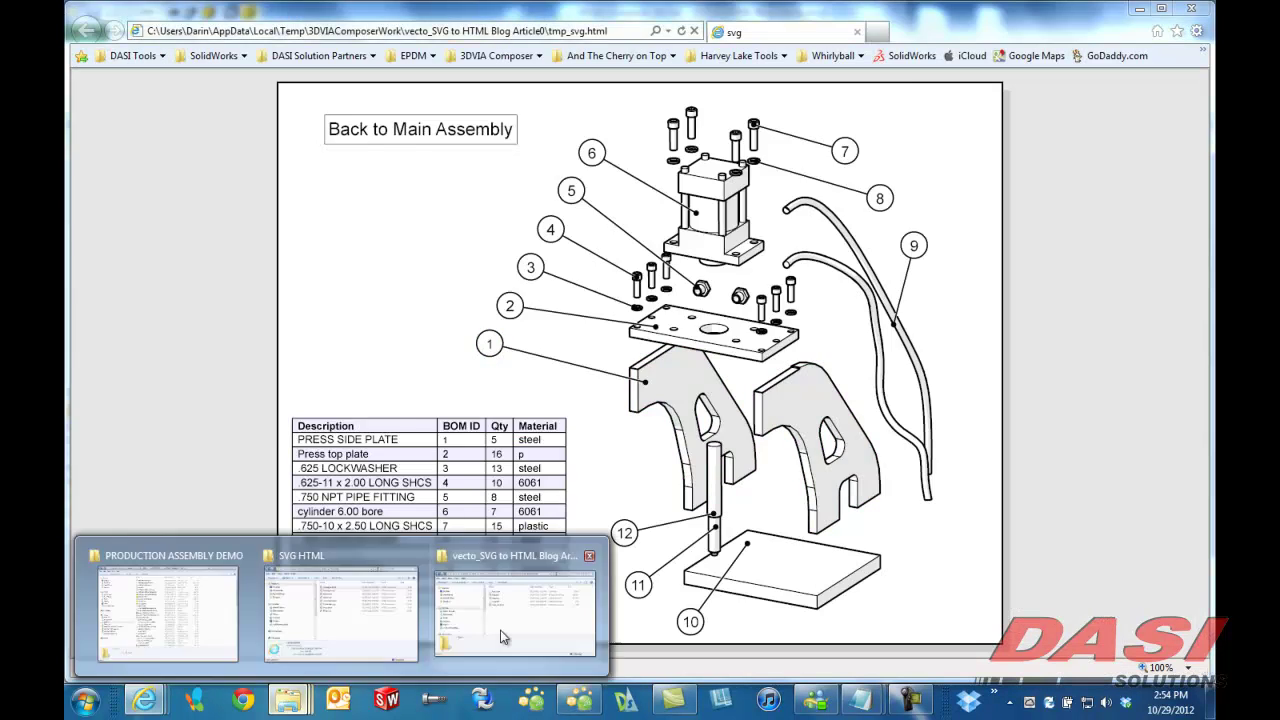
click(503, 637)
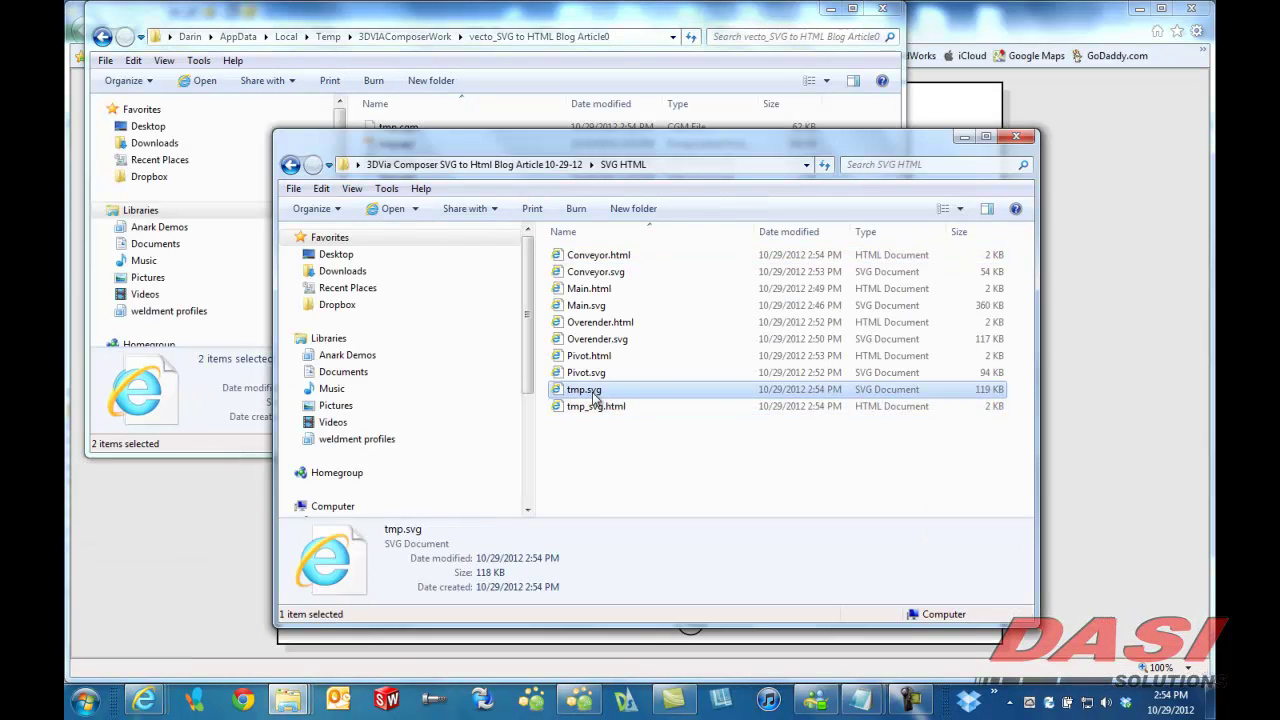
text(Press)
key(Tab)
text(Press)
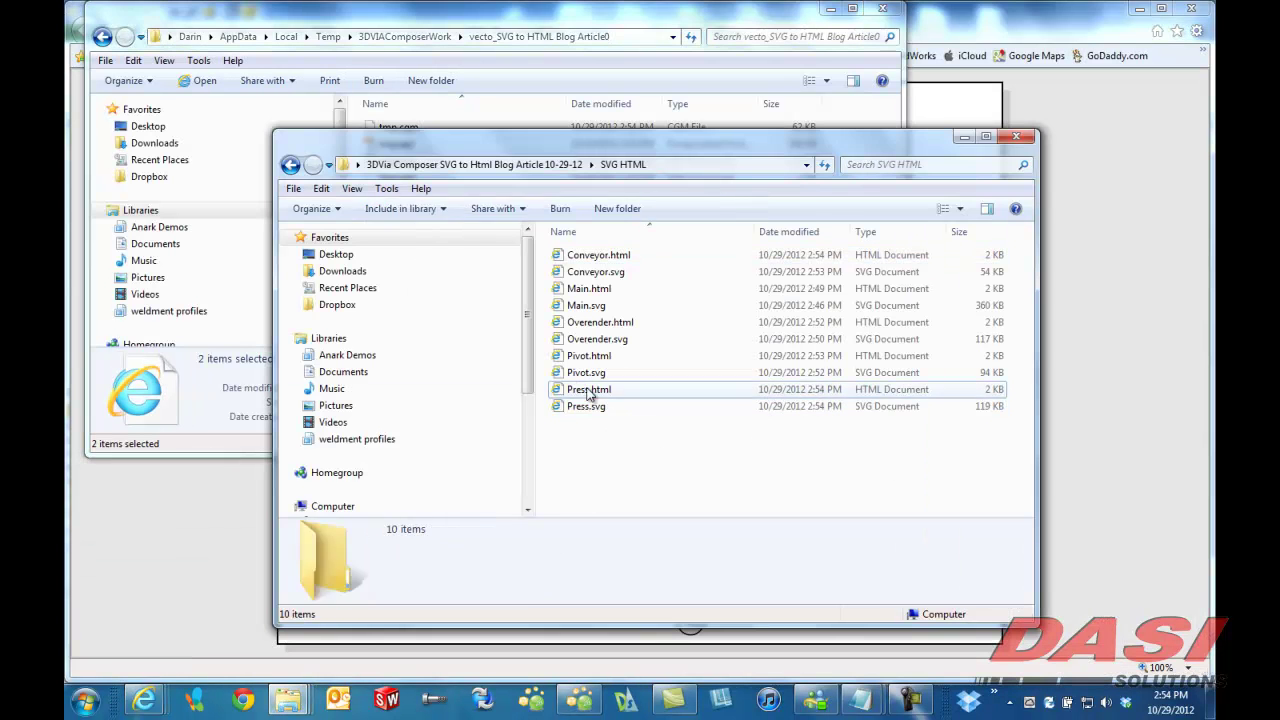
double_click(589, 390)
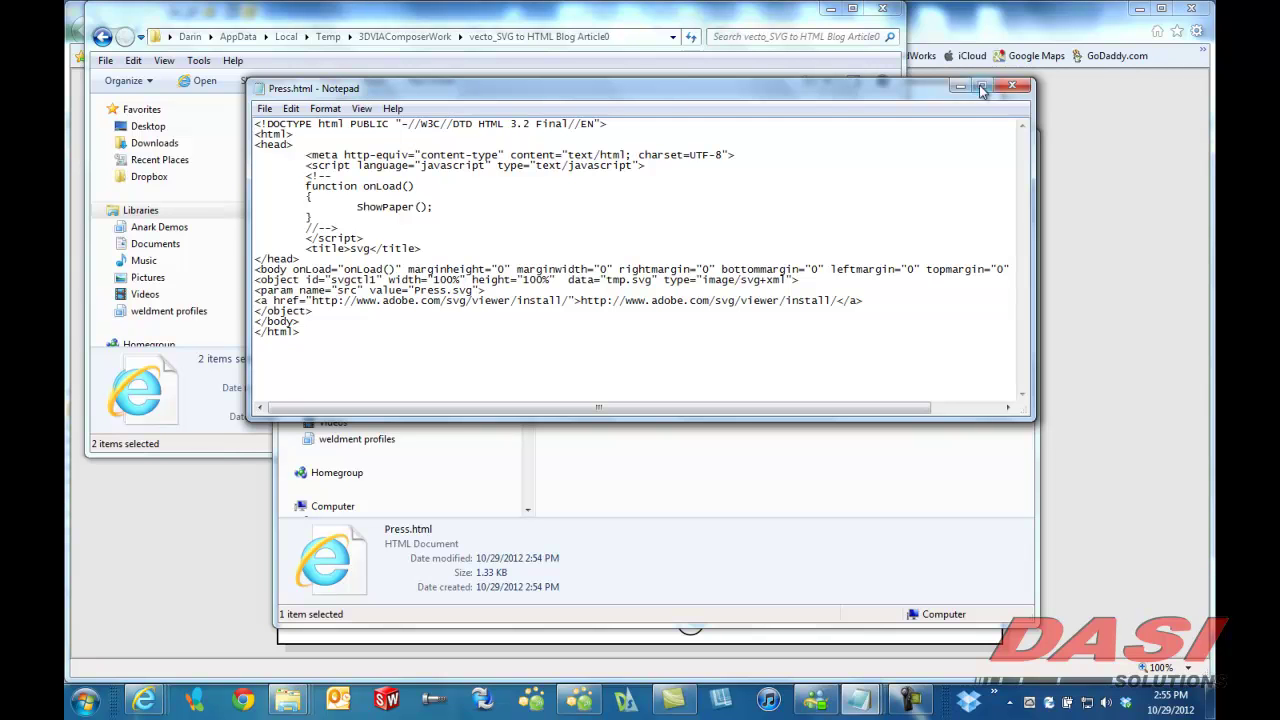
- Save the edited Press.html, then close the temp export folder and browser windows
click(1012, 85)
click(668, 376)
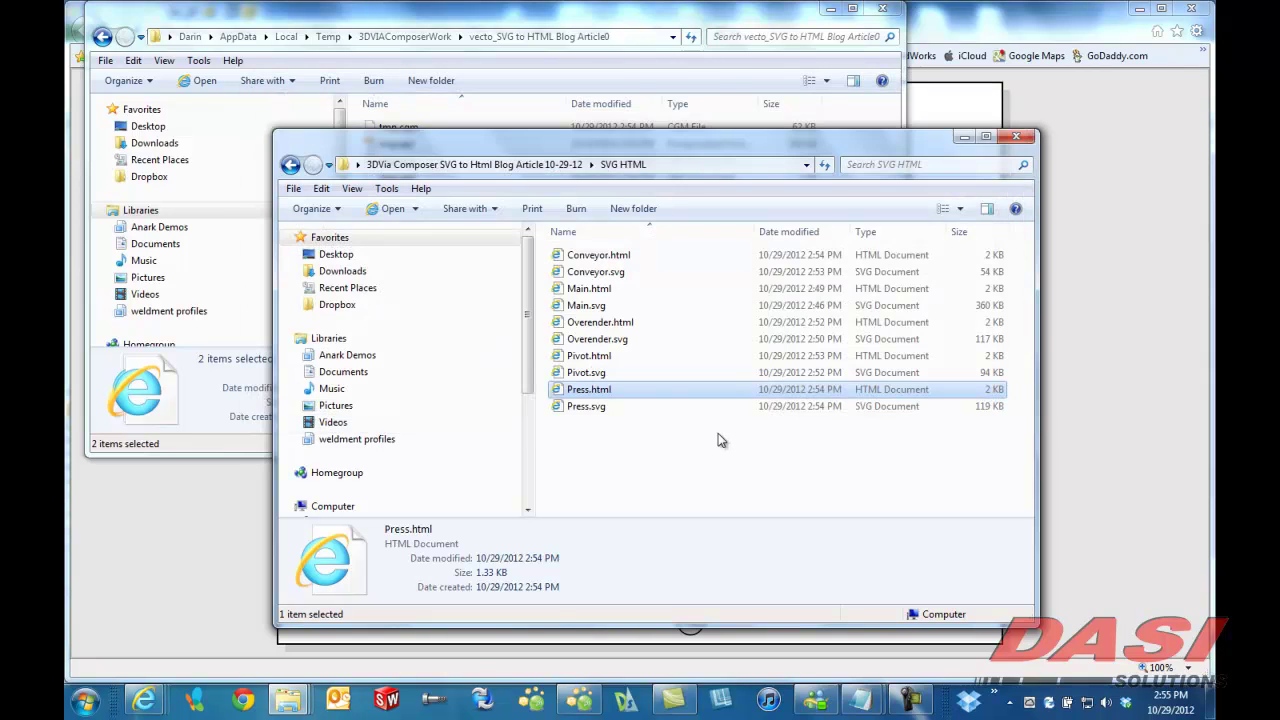
click(640, 474)
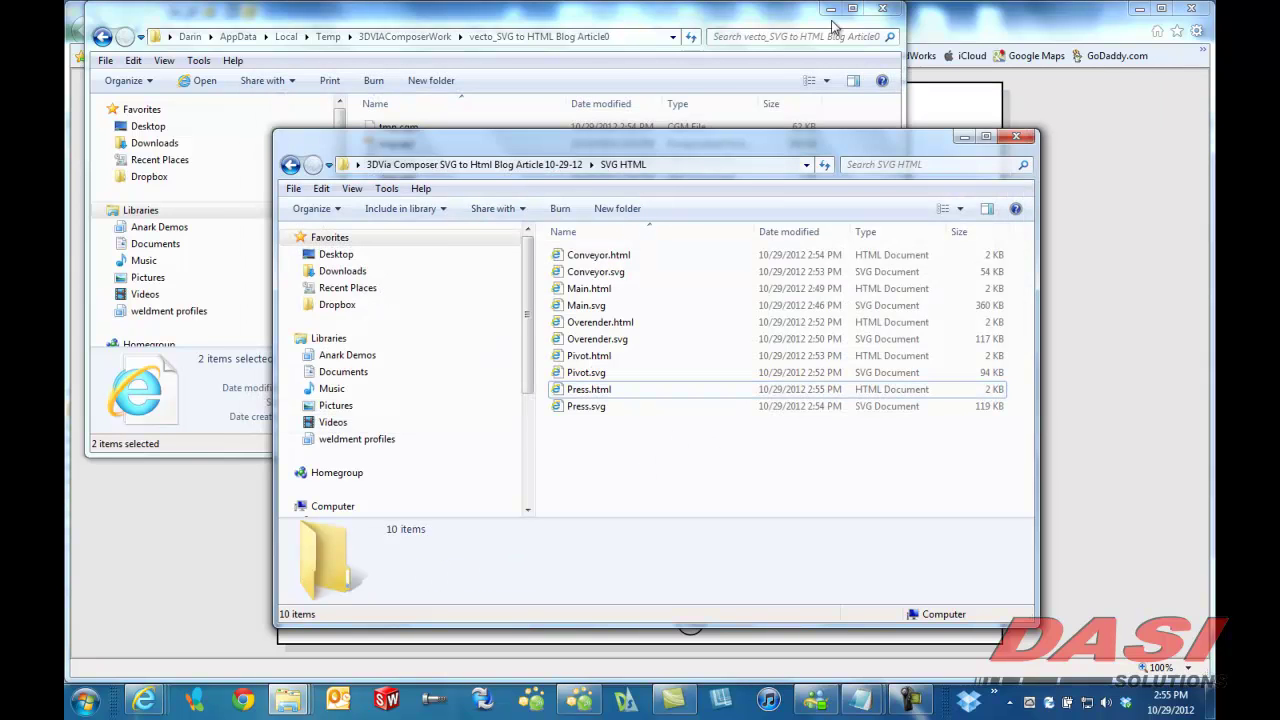
click(883, 12)
click(1188, 9)
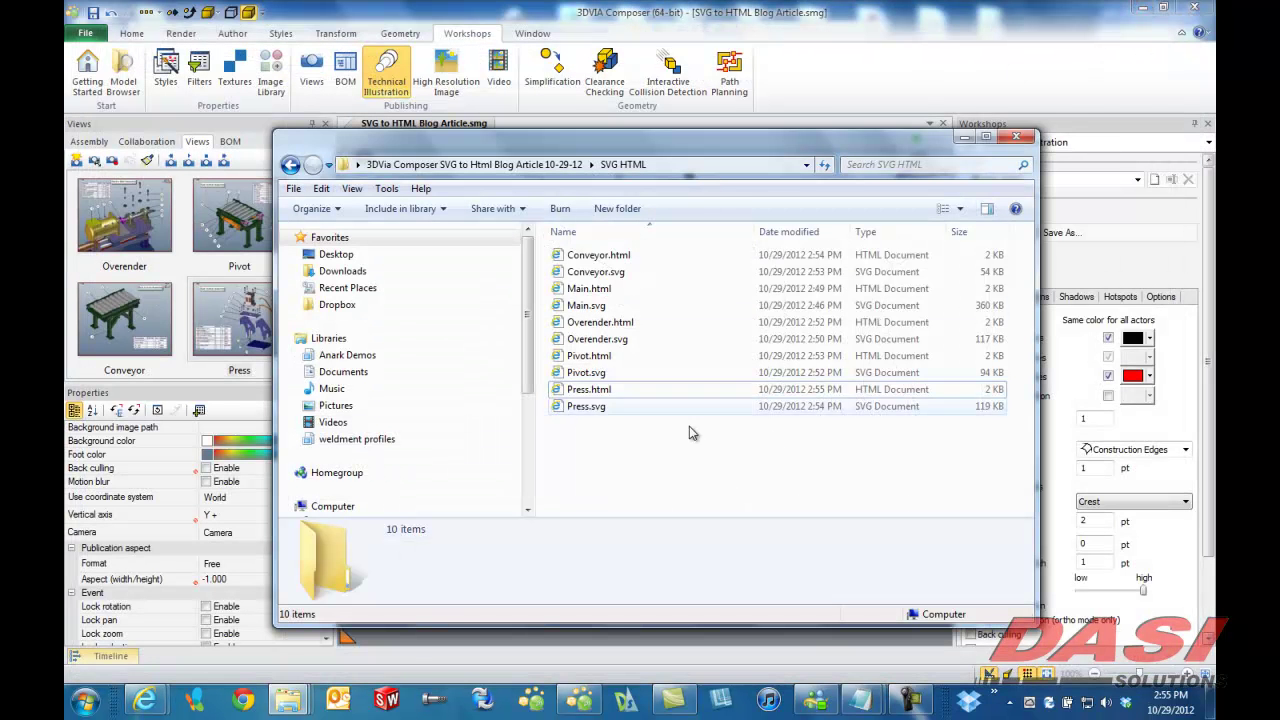
- Open Main.html and confirm the Press, Overender and Pivot parts link to their pages and return to Main
double_click(590, 290)
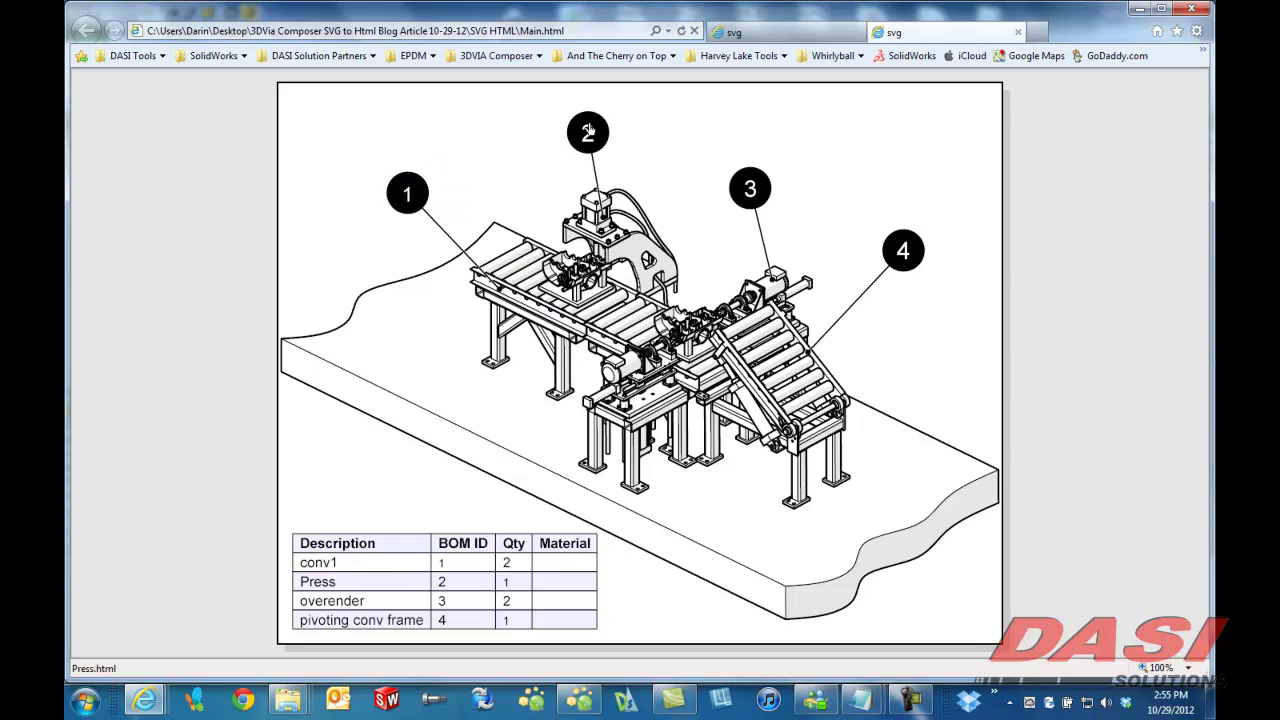
click(627, 246)
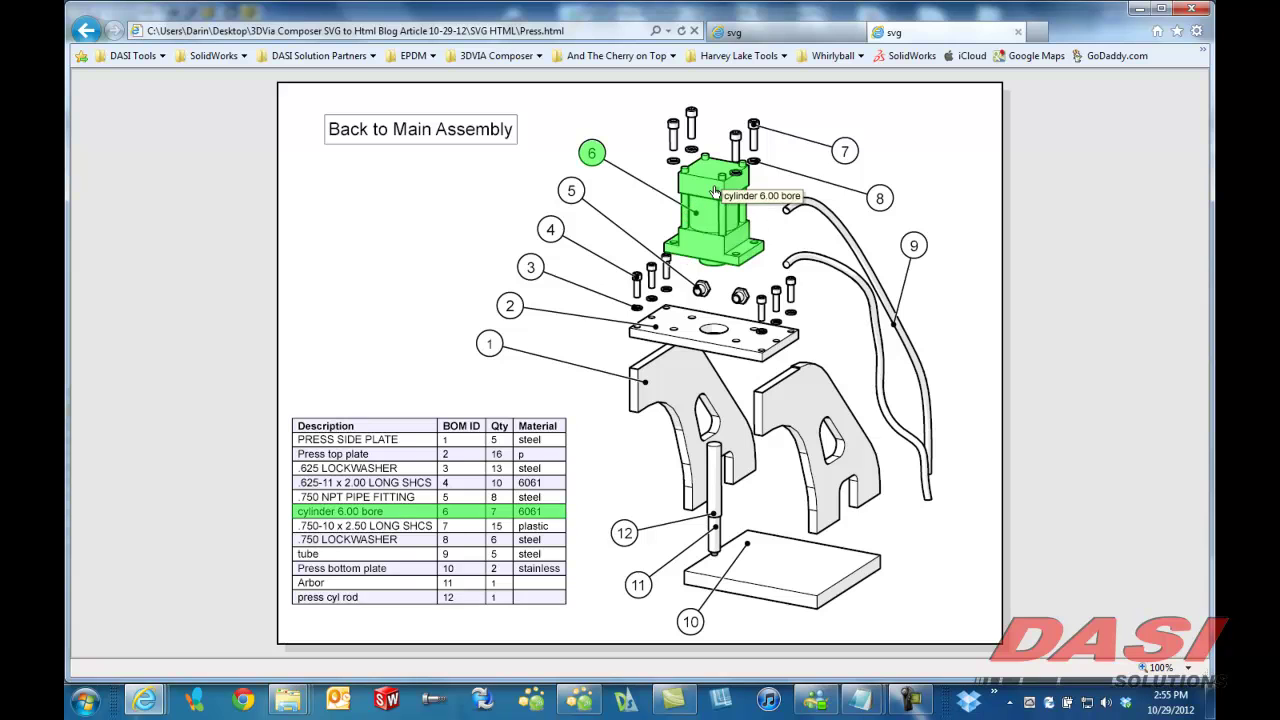
click(86, 30)
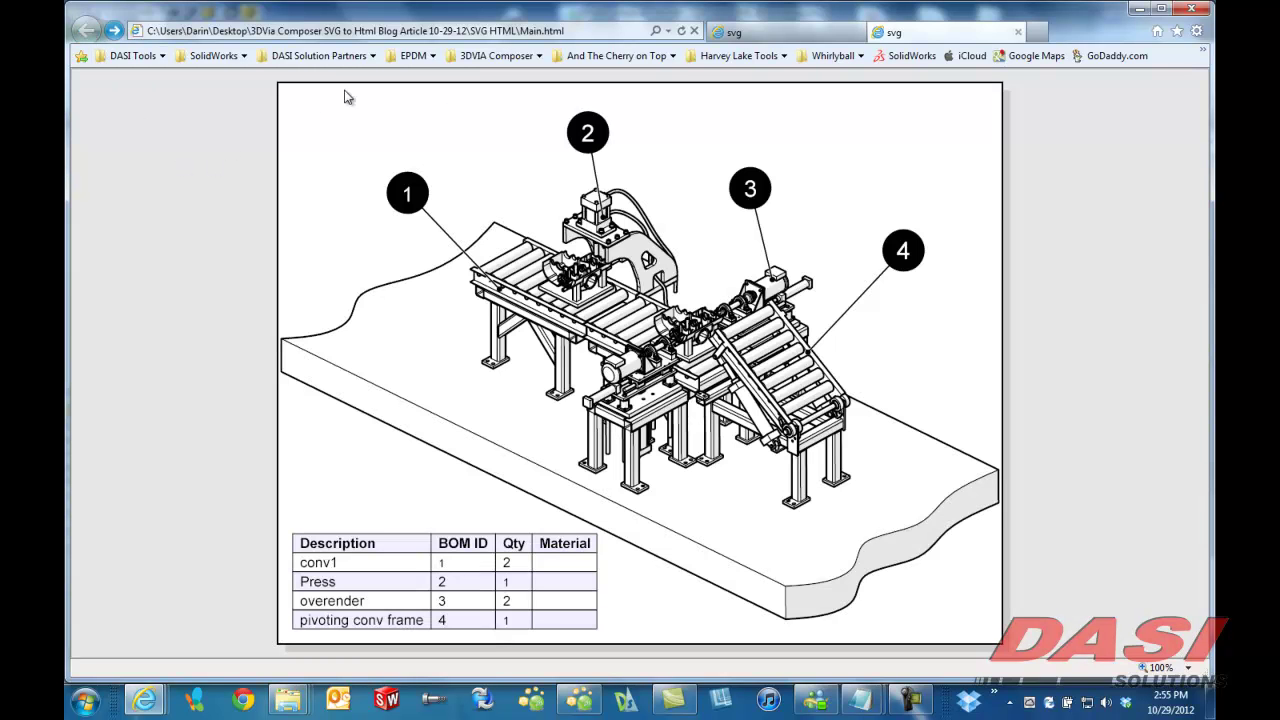
click(778, 285)
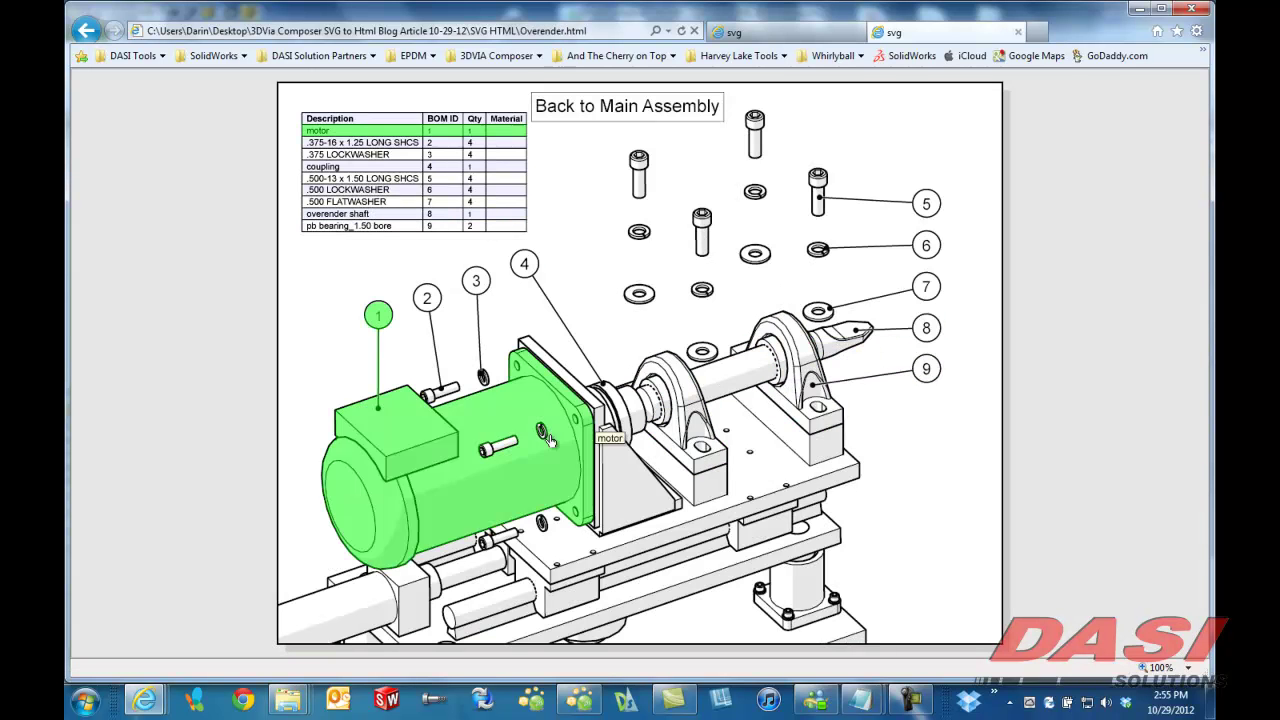
click(616, 106)
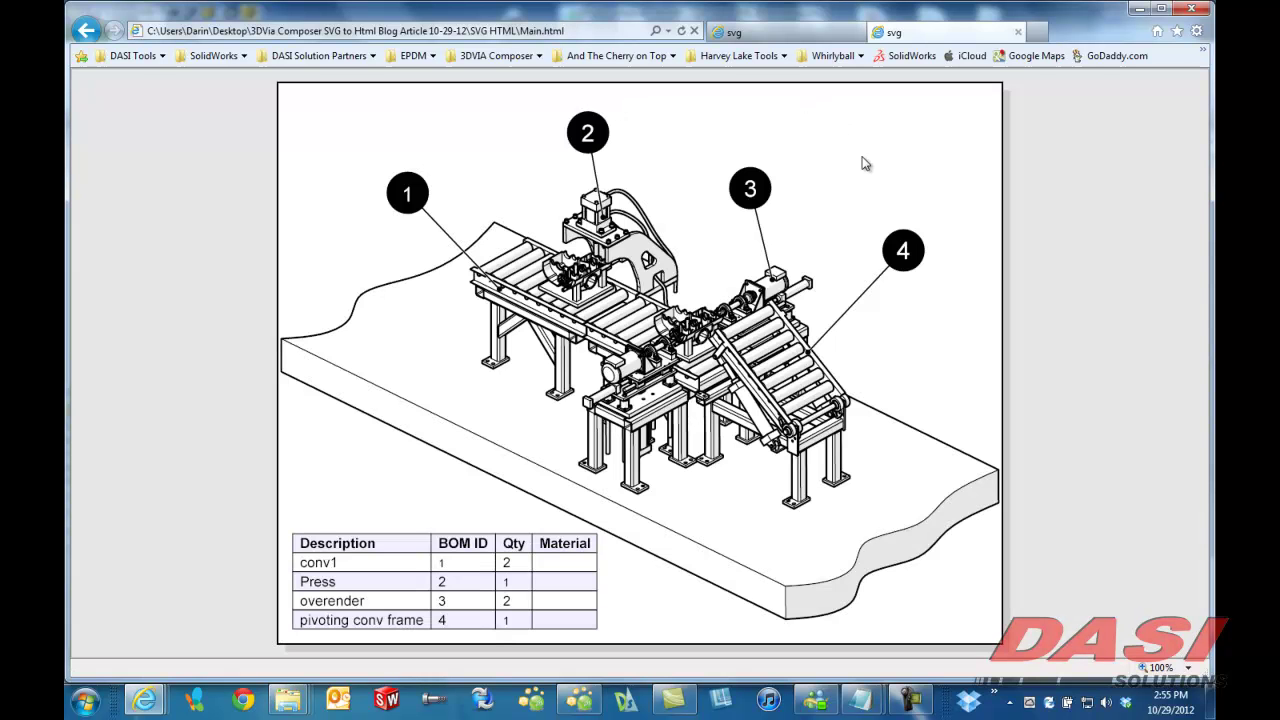
click(777, 371)
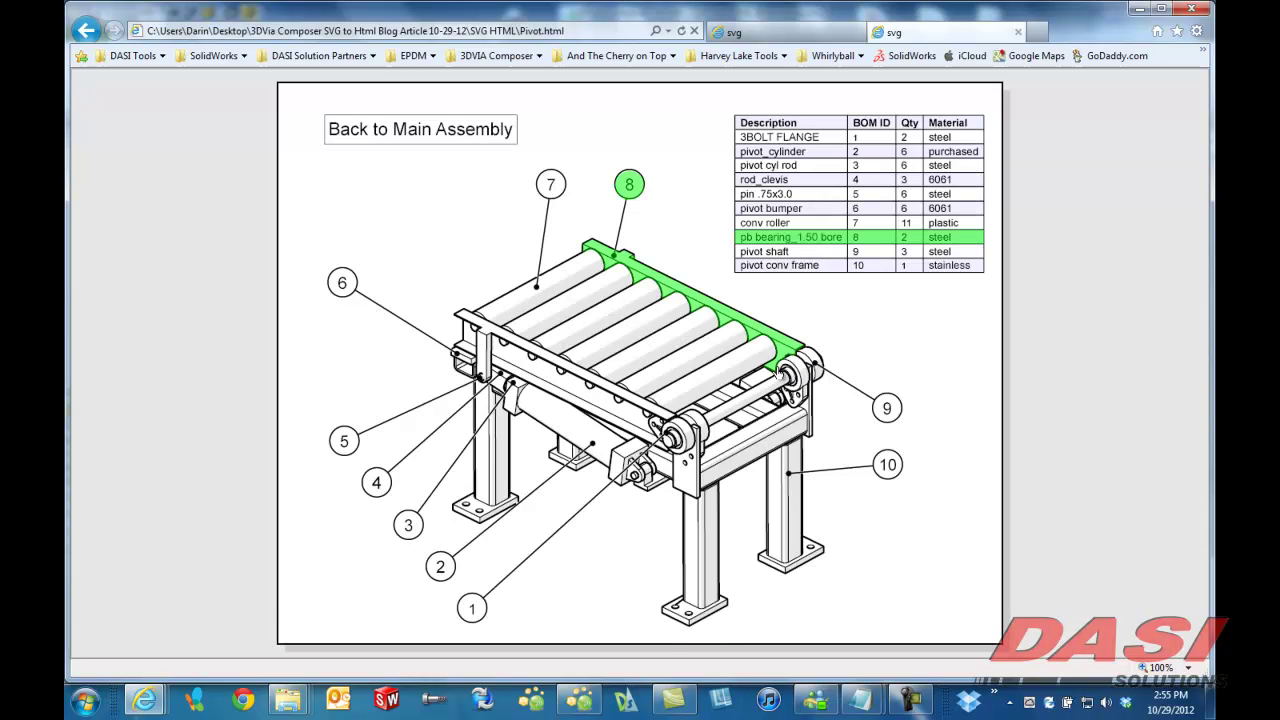
click(420, 135)
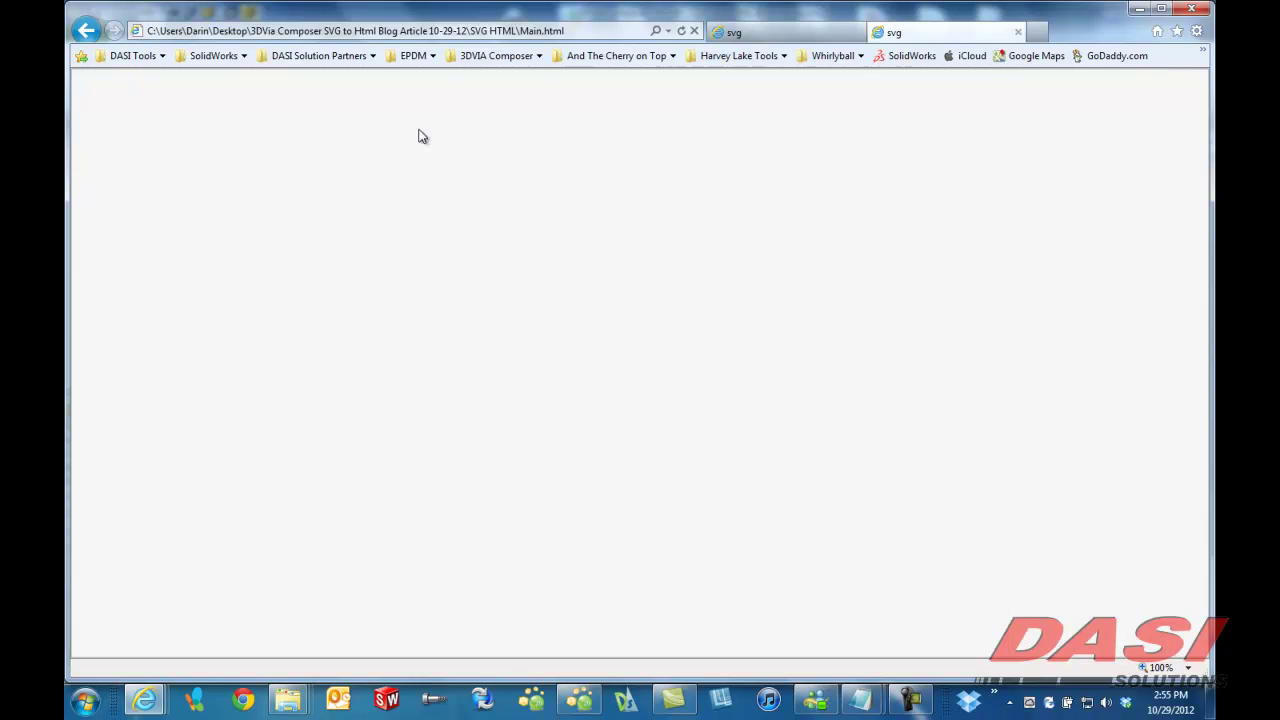